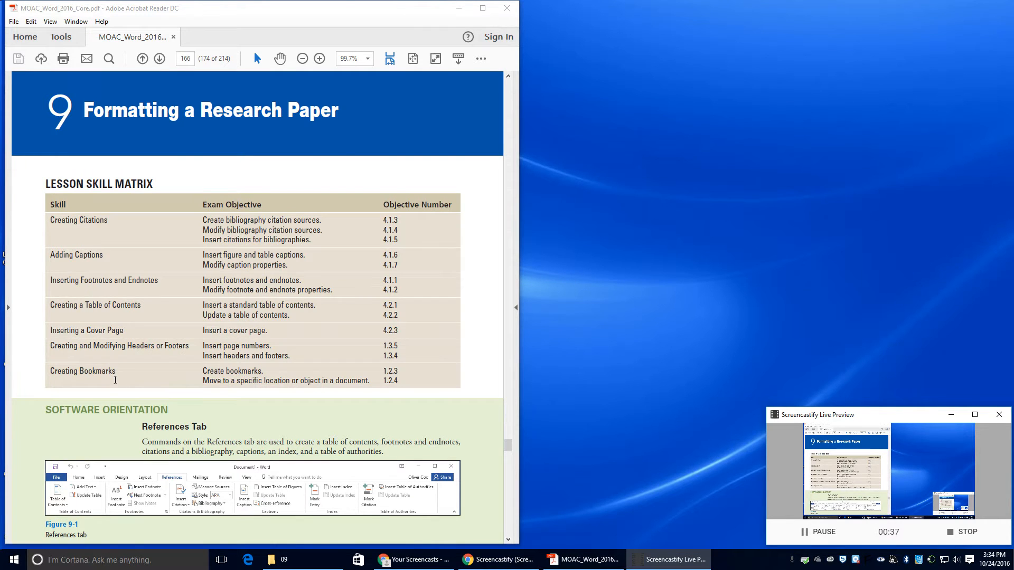
- Open the First Ladies document from the lesson 09 data folder in Word and close the folder window
{"action": "scroll", "coordinate": [99, 402], "scroll_direction": "down", "scroll_amount": 2}
{"action": "scroll", "coordinate": [99, 402], "scroll_direction": "down", "scroll_amount": 6}
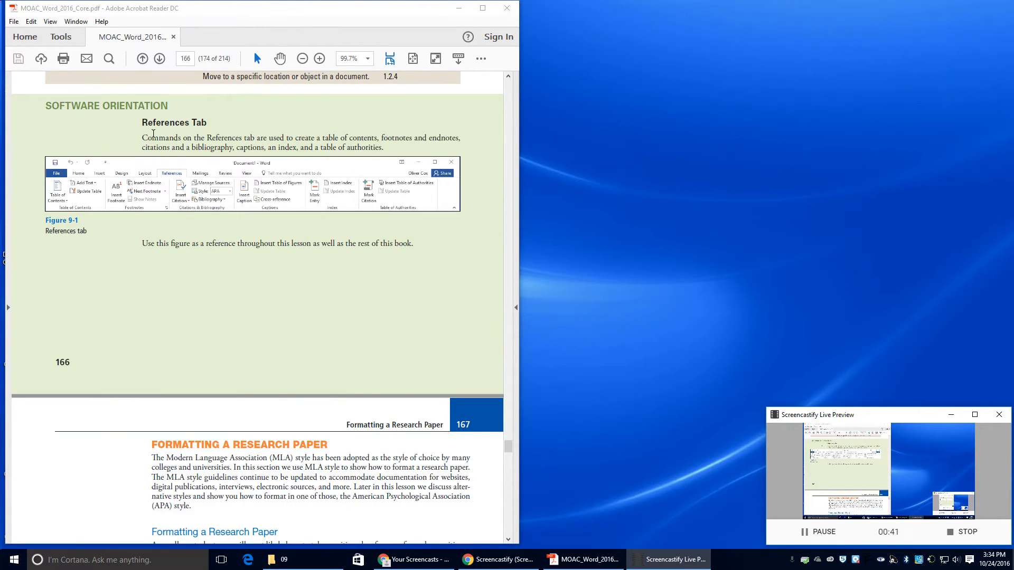
{"action": "scroll", "coordinate": [169, 250], "scroll_direction": "down", "scroll_amount": 9}
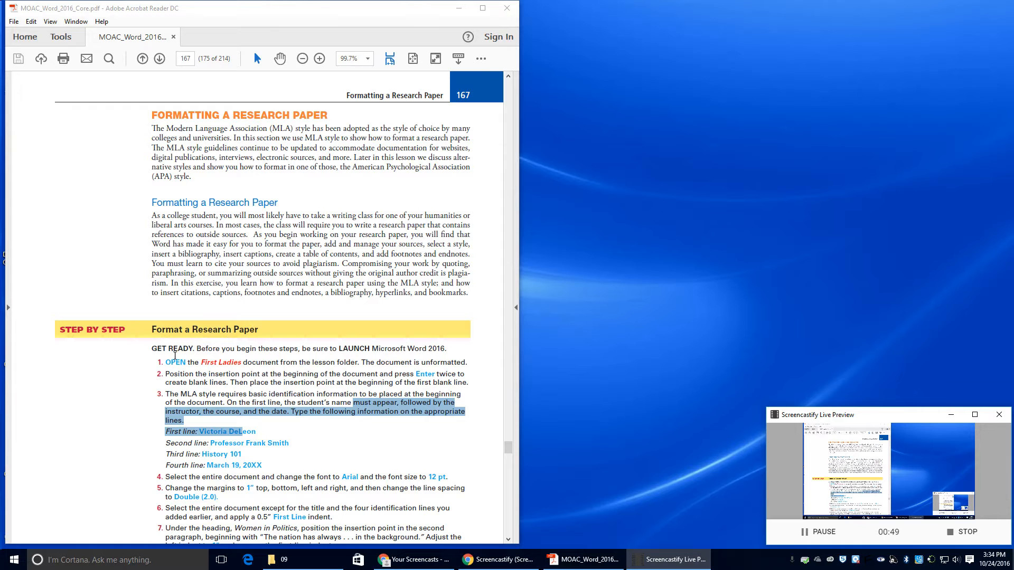
{"action": "left_click", "coordinate": [324, 568]}
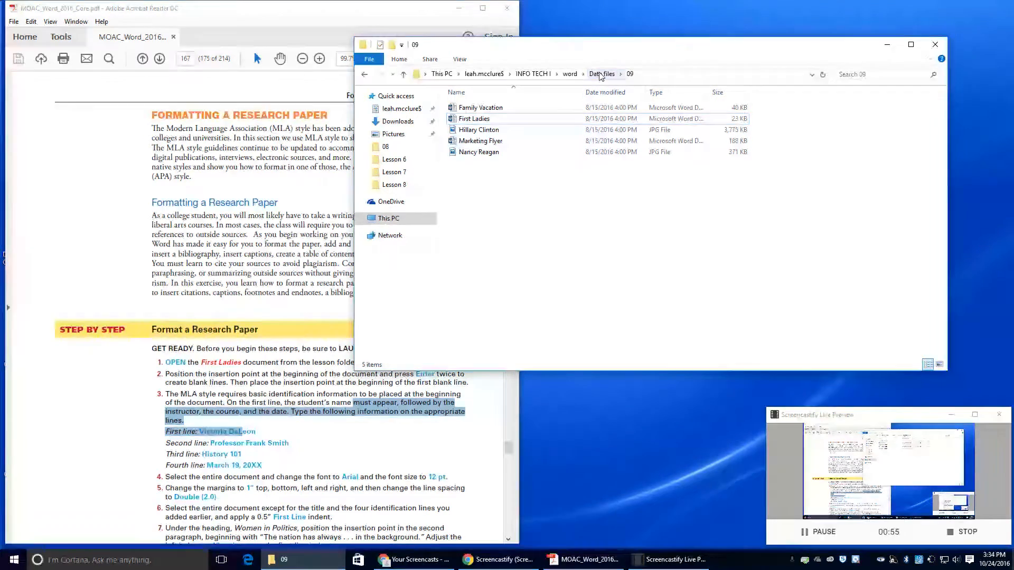
{"action": "double_click", "coordinate": [475, 123]}
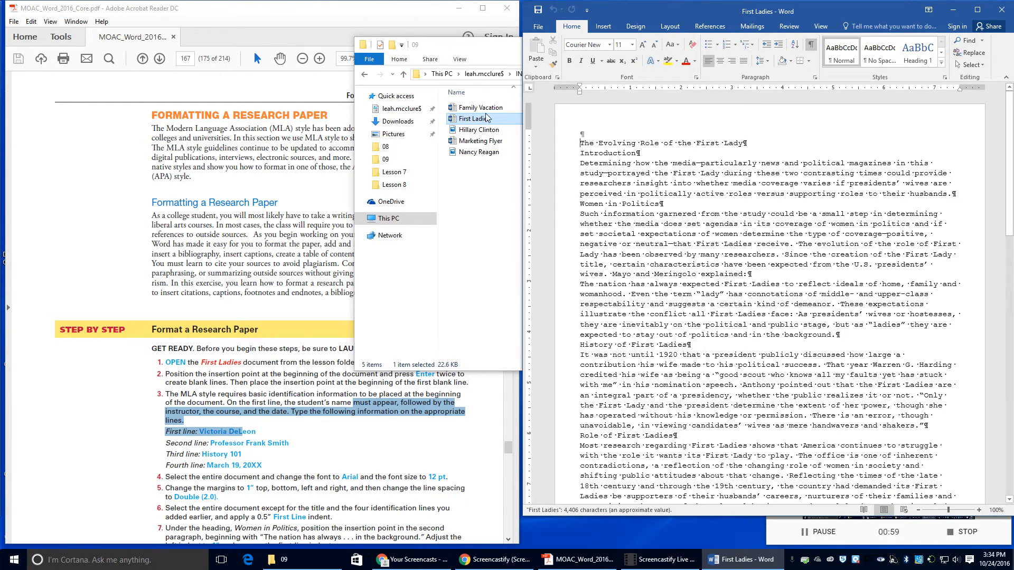
{"action": "left_click", "coordinate": [482, 120]}
{"action": "left_click", "coordinate": [936, 44]}
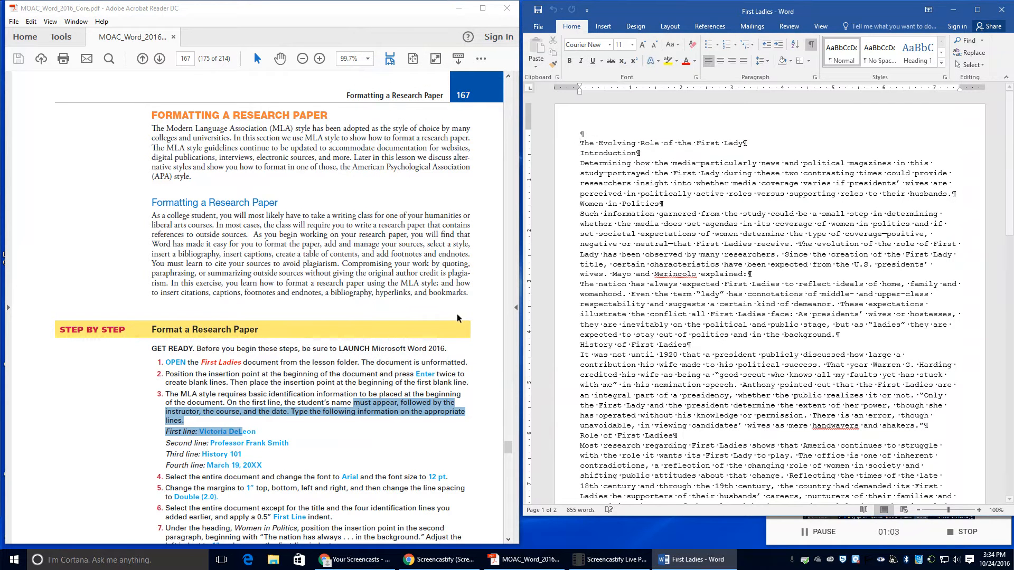
- Insert two blank lines above the title "The Evolving Role of the First Lady"
{"action": "left_click", "coordinate": [145, 371]}
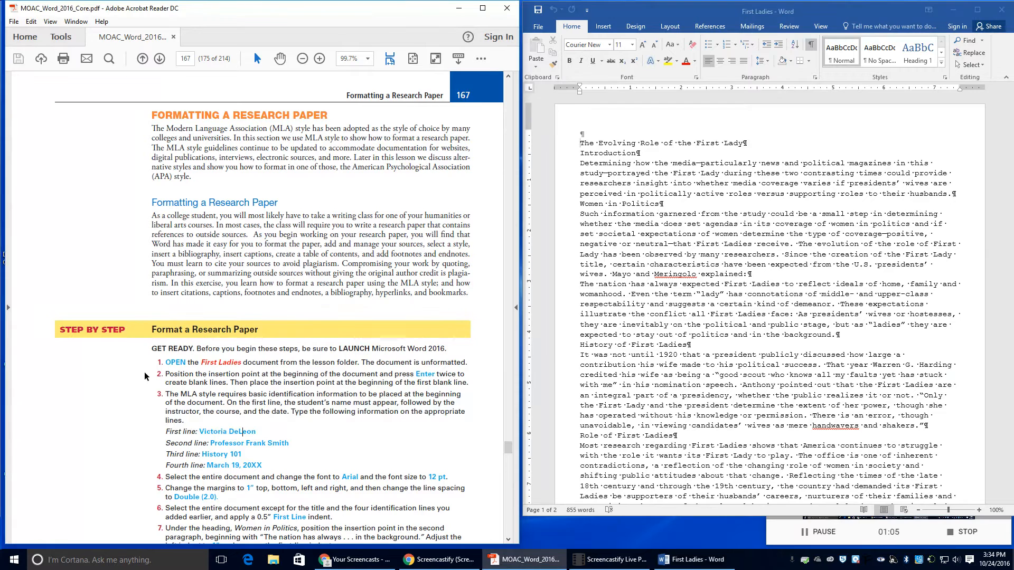
{"action": "scroll", "coordinate": [186, 376], "scroll_direction": "down", "scroll_amount": 1}
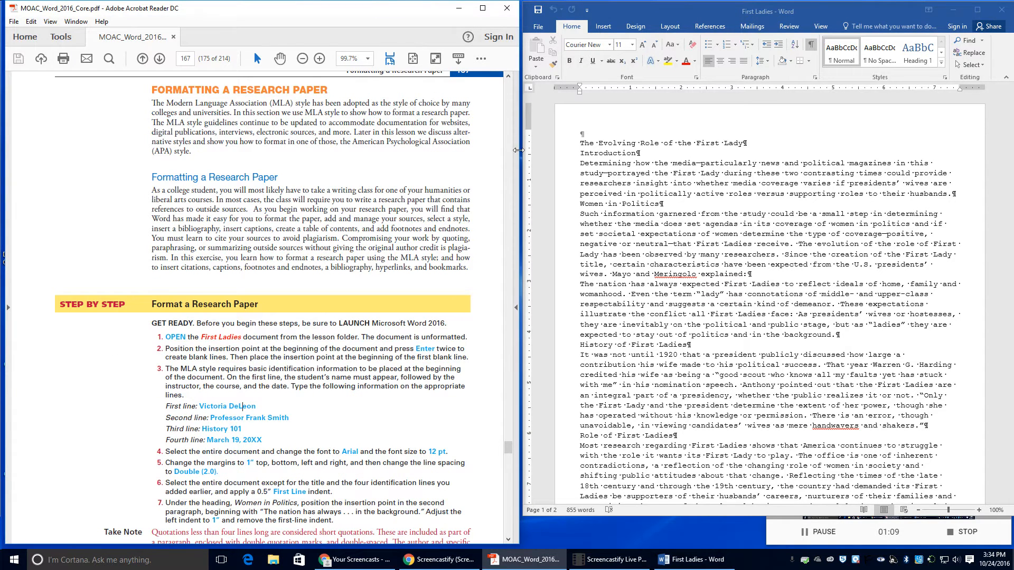
{"action": "left_click", "coordinate": [579, 144]}
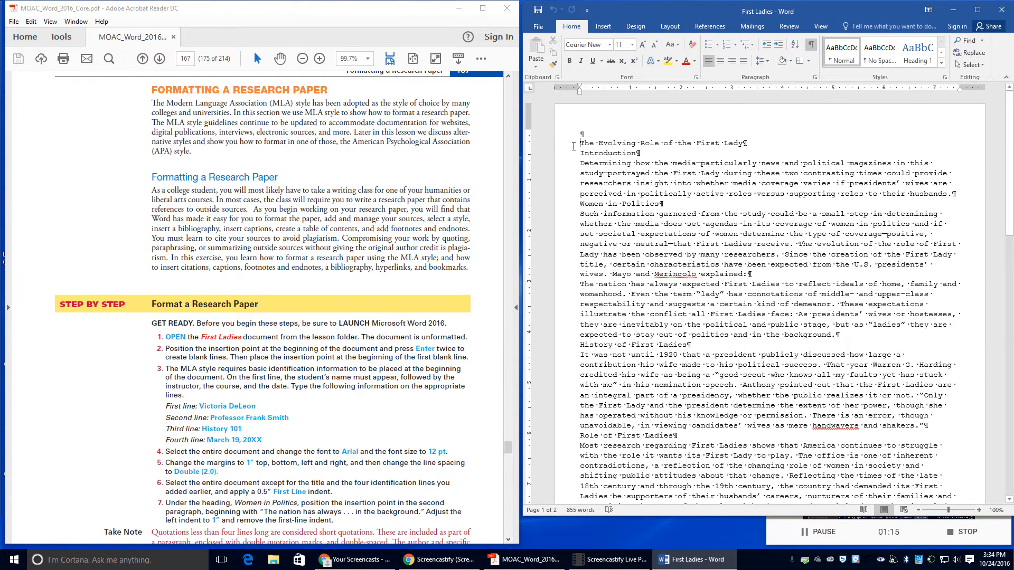
{"action": "key", "text": "Return"}
{"action": "key", "text": "Return"}
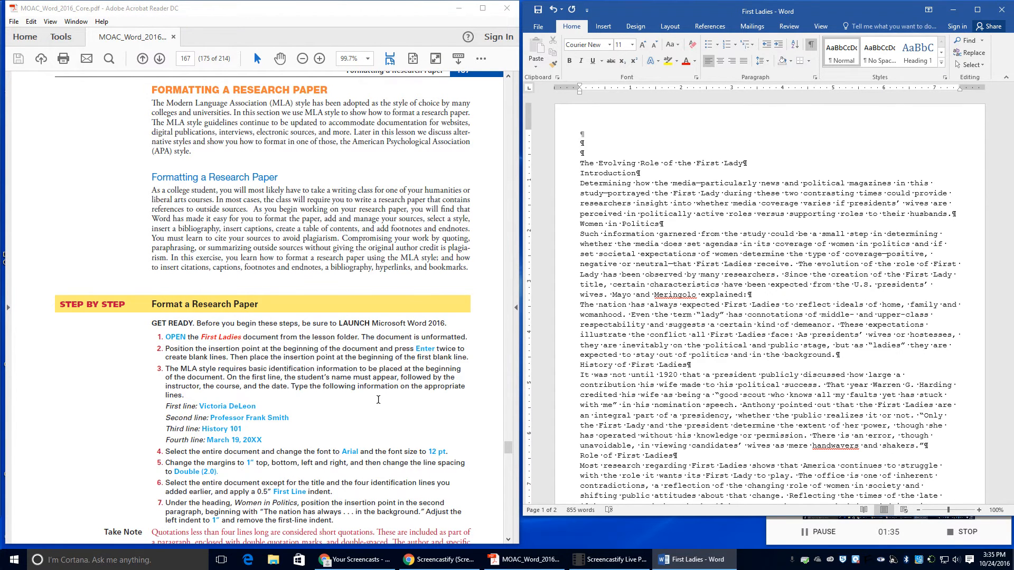
- Enter four identification lines above the title: the student's name, the professor's name, History 101, and March 19, 2016
{"action": "type", "text": "Vic"}
{"action": "type", "text": "ro"}
{"action": "key", "text": "BackSpace"}
{"action": "key", "text": "BackSpace"}
{"action": "type", "text": "toria DeLeon"}
{"action": "key", "text": "Return"}
{"action": "type", "text": "Professor Frank Smith"}
{"action": "key", "text": "Return"}
{"action": "type", "text": "History 101"}
{"action": "key", "text": "Return"}
{"action": "type", "text": "Ma"}
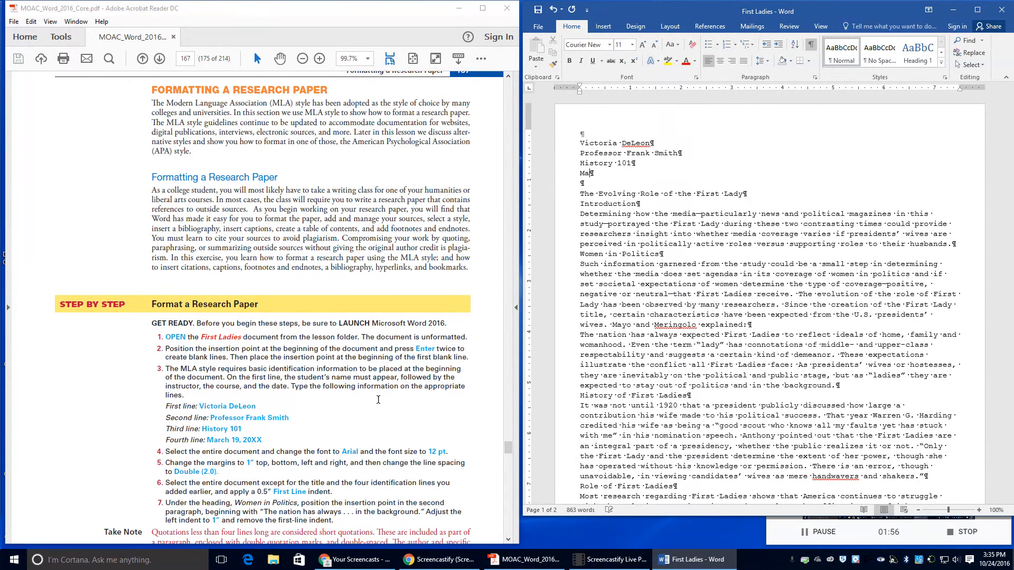
{"action": "type", "text": "rch 19, 2016"}
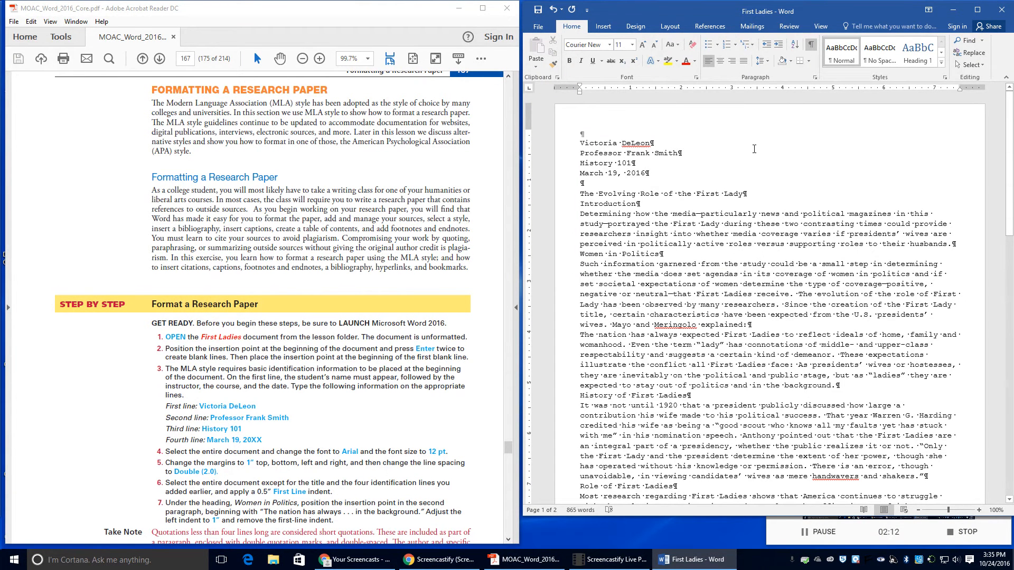
- Format the entire document in Arial at 12 pt
{"action": "key", "text": "ctrl+a"}
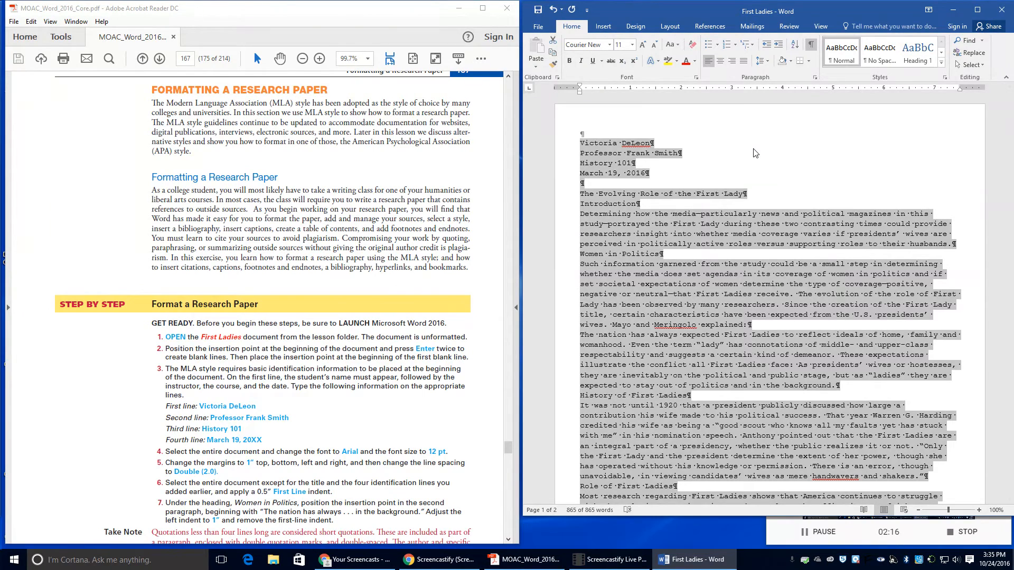
{"action": "left_click", "coordinate": [609, 44]}
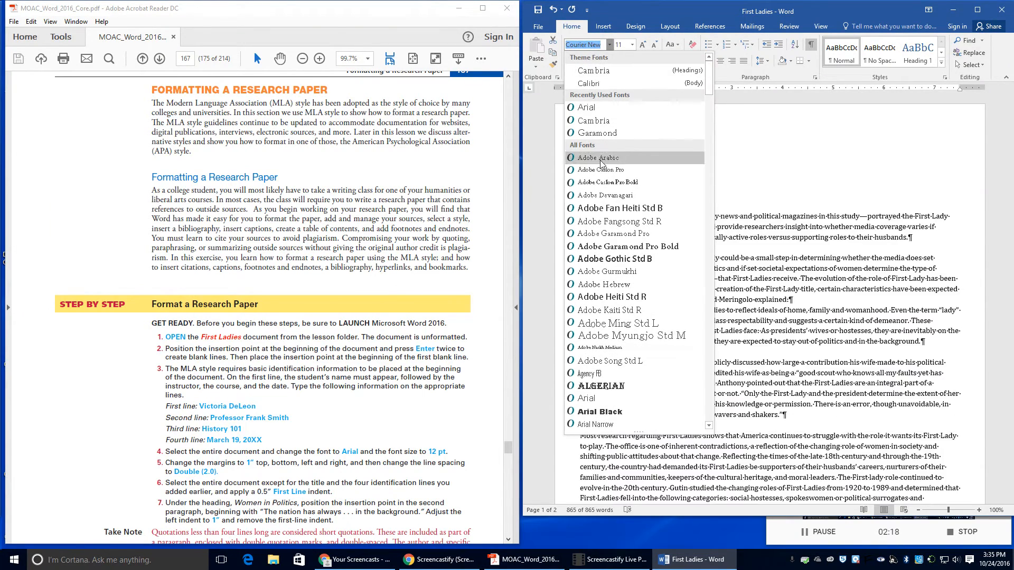
{"action": "left_click", "coordinate": [595, 384]}
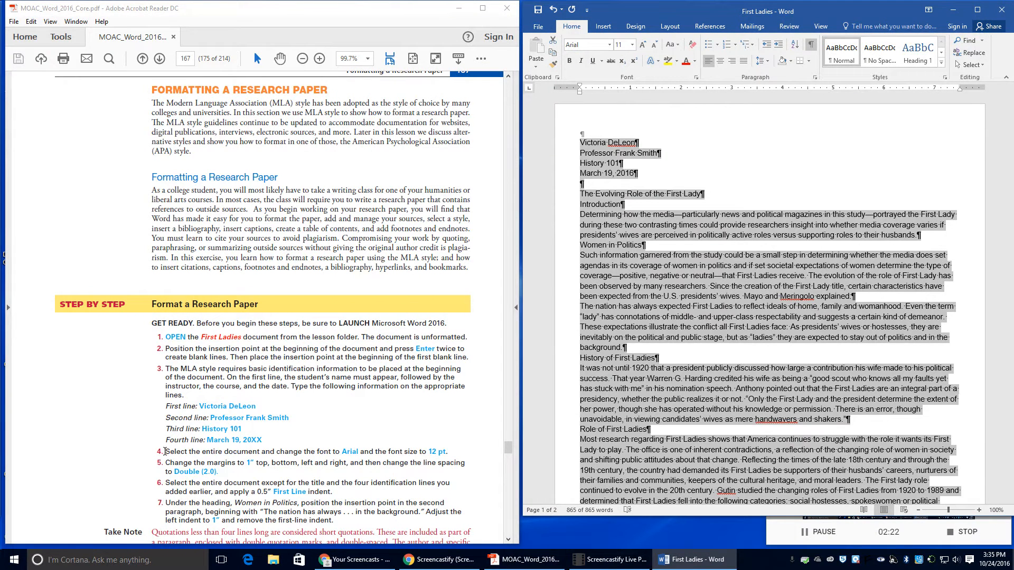
{"action": "left_click", "coordinate": [631, 45]}
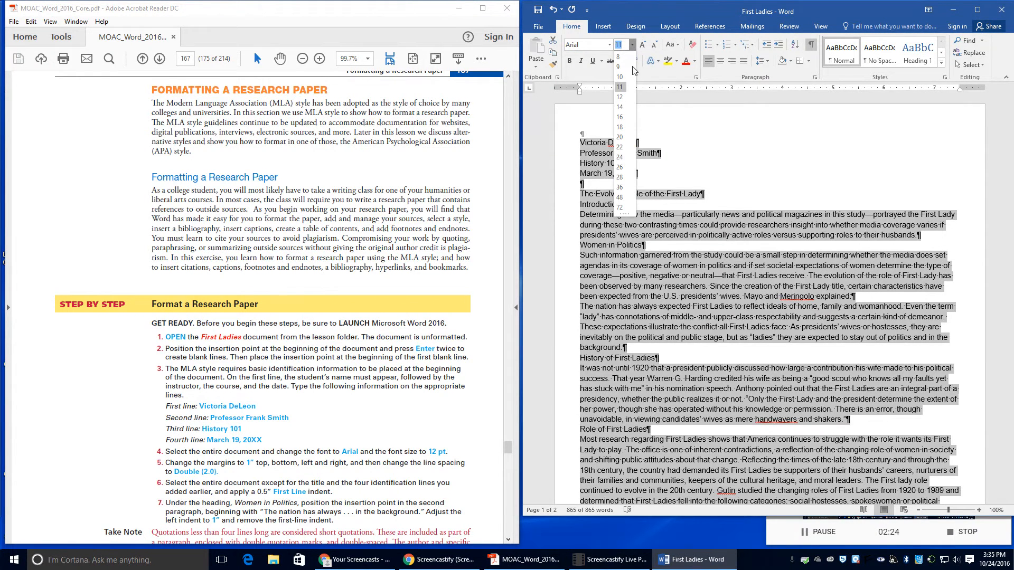
{"action": "left_click", "coordinate": [621, 98]}
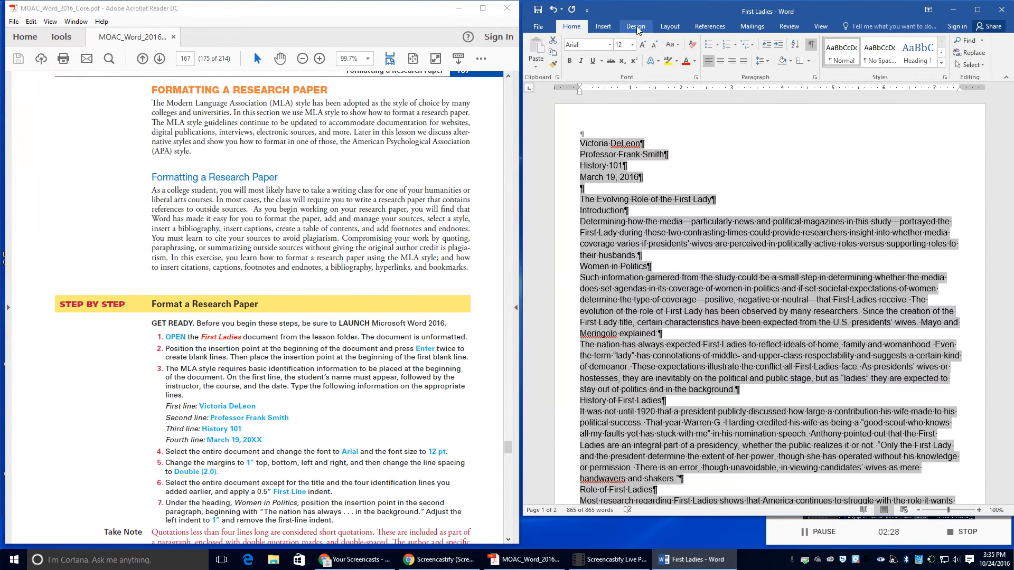
- Apply the Normal page margins of 1" on all four sides of the document
{"action": "left_click", "coordinate": [670, 27]}
{"action": "left_click", "coordinate": [534, 63]}
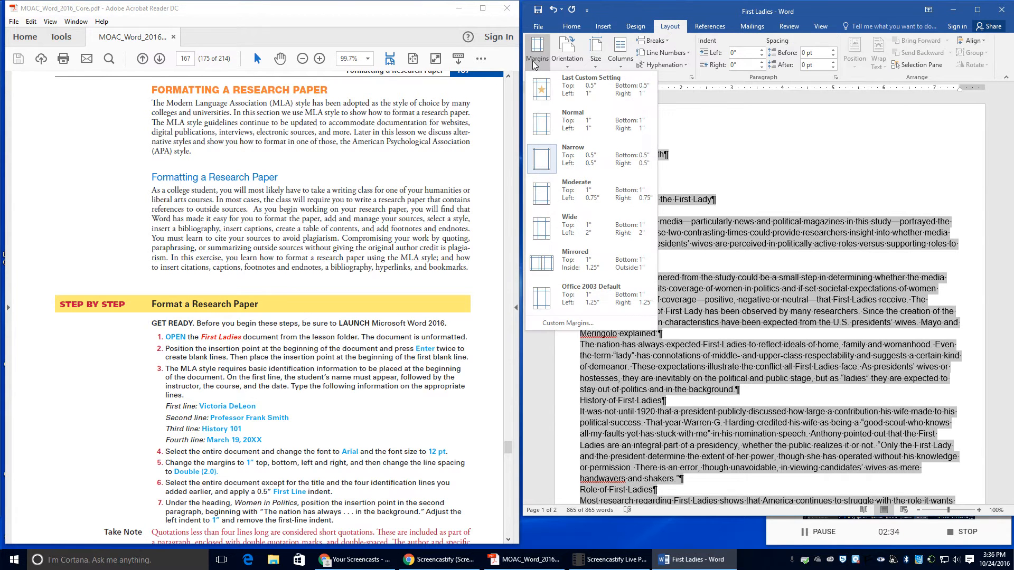
{"action": "left_click", "coordinate": [543, 130]}
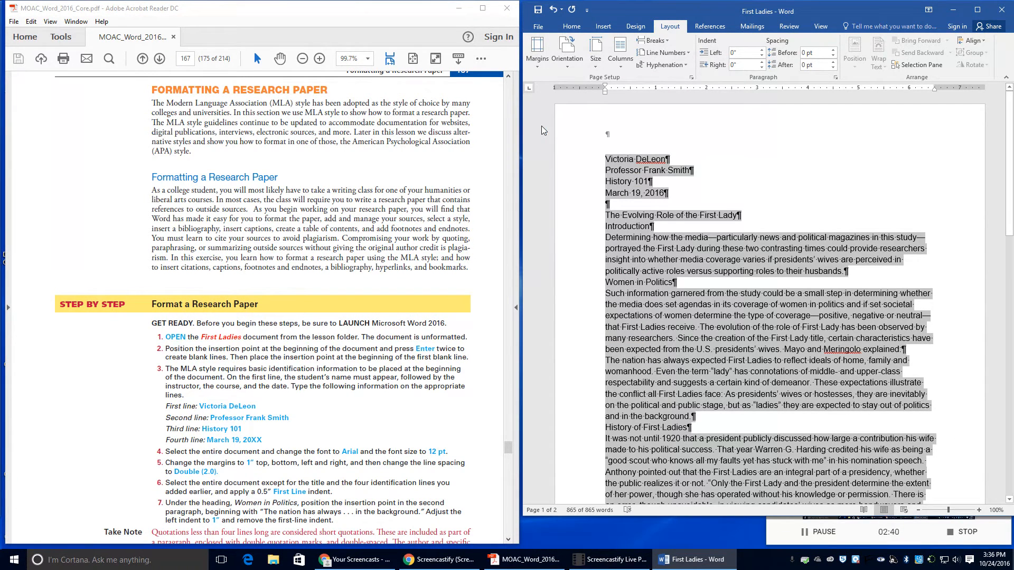
- Set the line spacing of the entire document to Double in the paragraph settings
{"action": "left_click", "coordinate": [571, 26]}
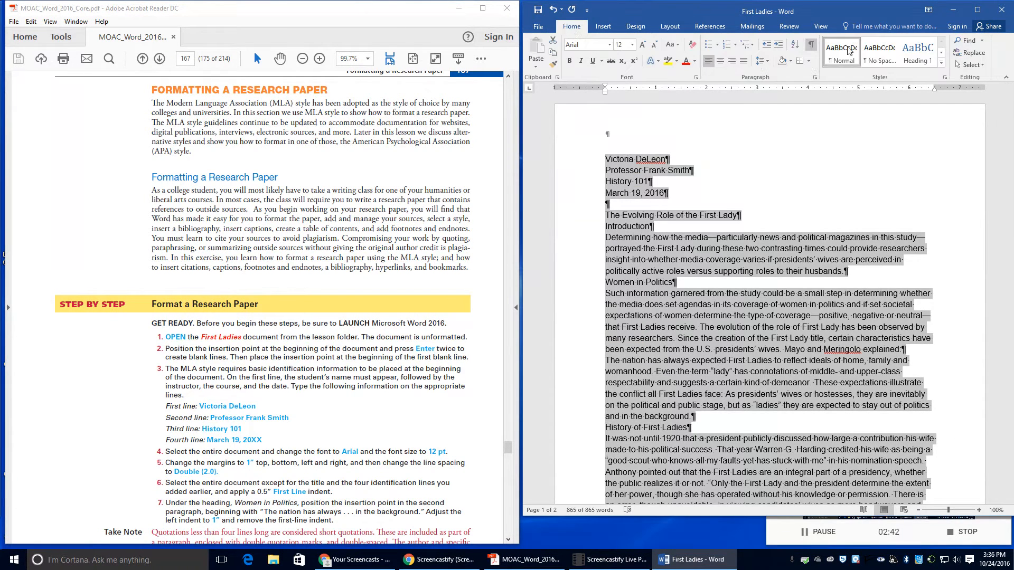
{"action": "left_click", "coordinate": [761, 62]}
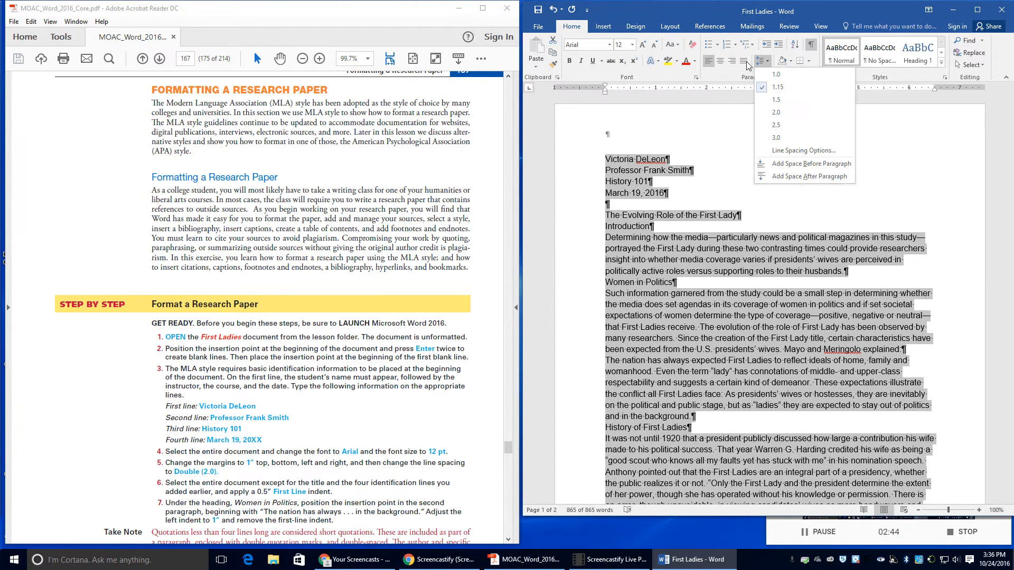
{"action": "left_click", "coordinate": [740, 79]}
{"action": "left_click", "coordinate": [815, 78]}
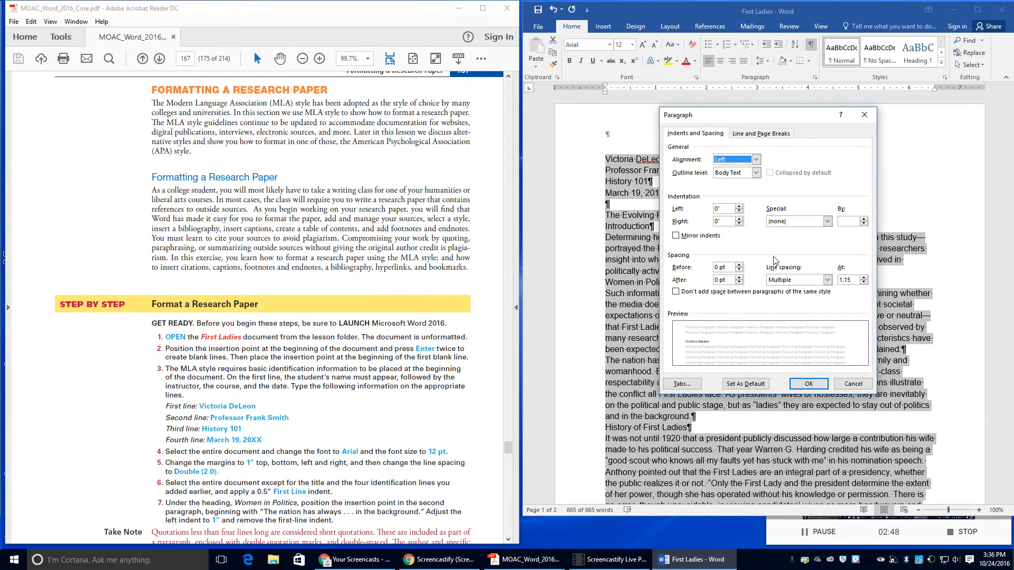
{"action": "left_click", "coordinate": [828, 280]}
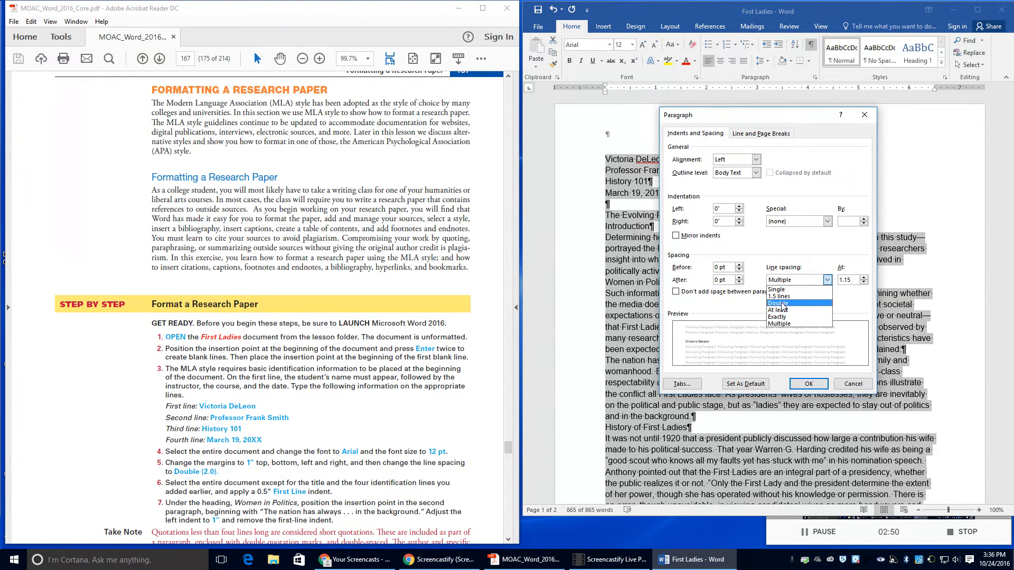
{"action": "left_click", "coordinate": [782, 304]}
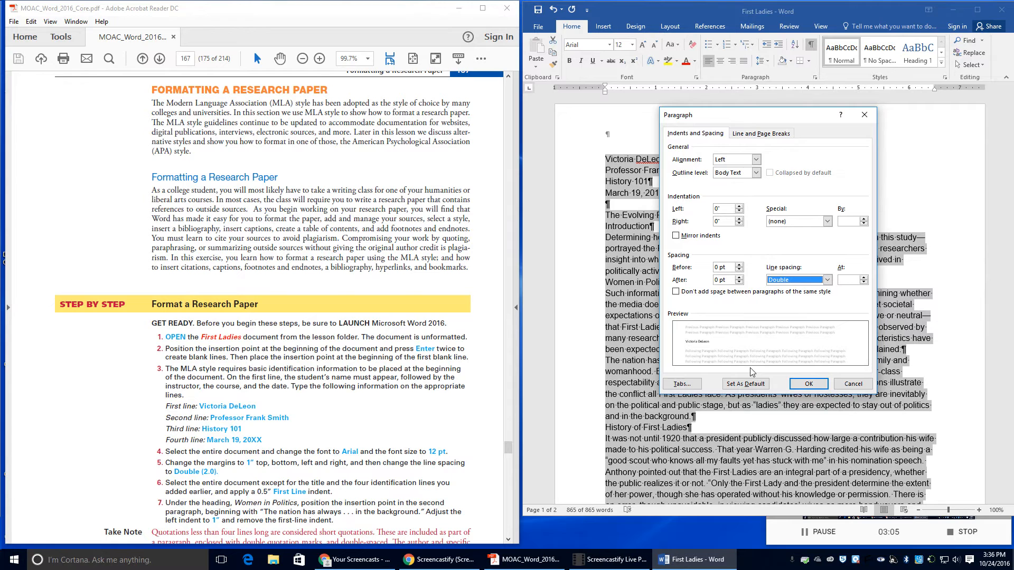
{"action": "left_click", "coordinate": [798, 386]}
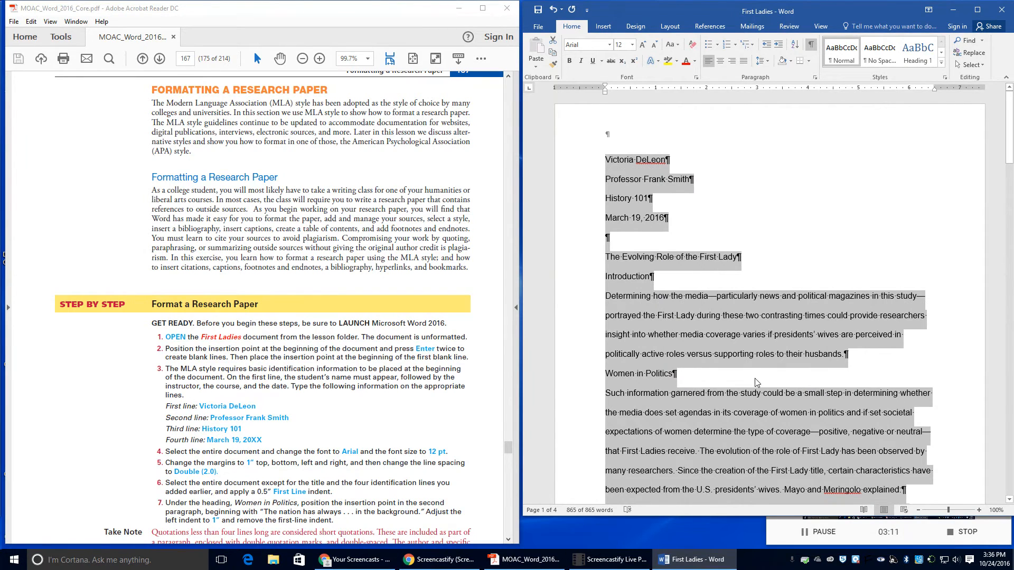
{"action": "left_click", "coordinate": [606, 299]}
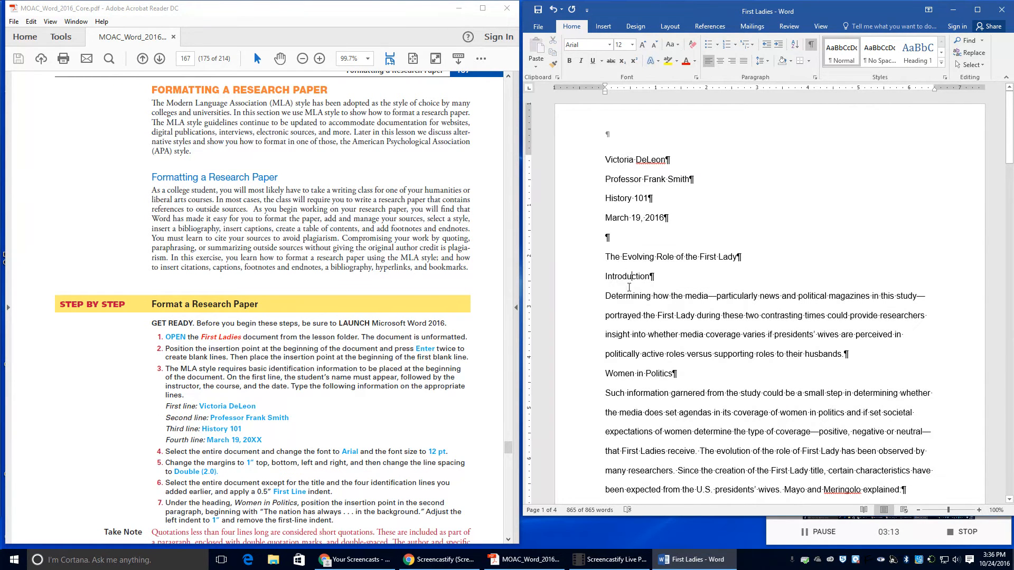
{"action": "left_click_drag", "start_coordinate": [602, 276], "coordinate": [709, 309]}
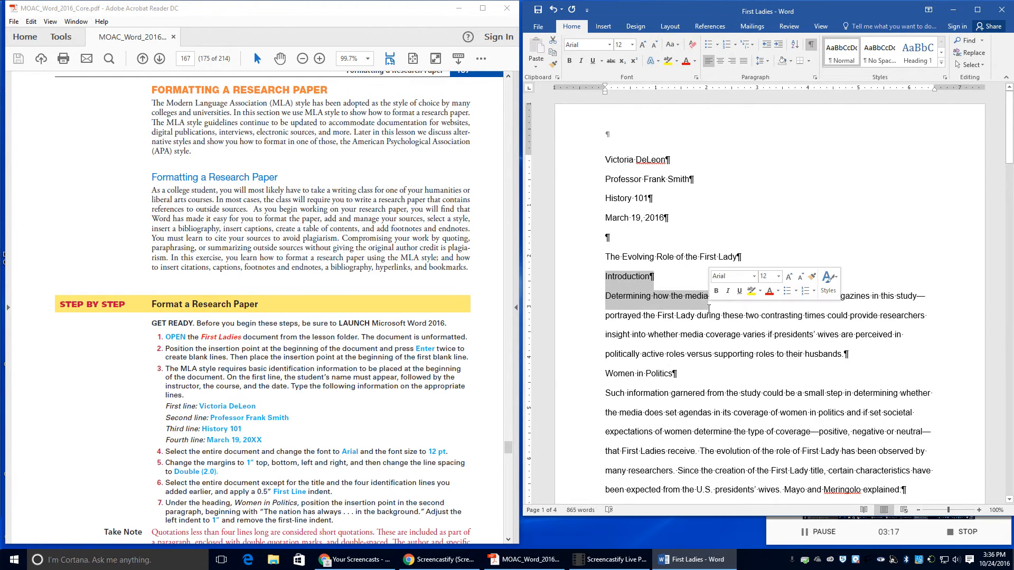
{"action": "left_click", "coordinate": [608, 273]}
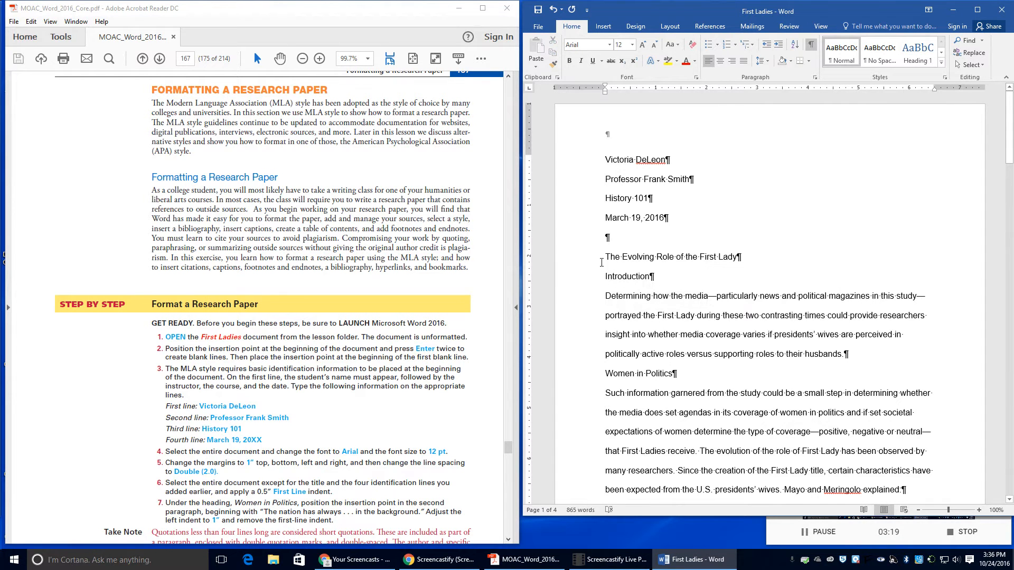
{"action": "left_click_drag", "start_coordinate": [605, 258], "coordinate": [742, 259]}
{"action": "left_click", "coordinate": [603, 288]}
- Apply a 0.5" first-line indent to all text from the Introduction heading through the end of the document
{"action": "left_click_drag", "start_coordinate": [601, 275], "coordinate": [686, 279]}
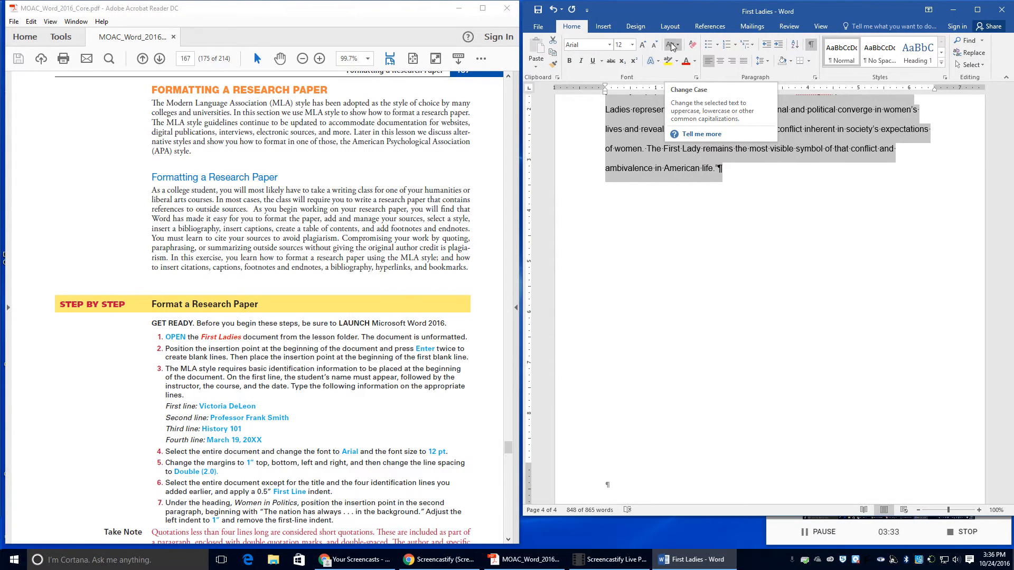
{"action": "left_click", "coordinate": [815, 78]}
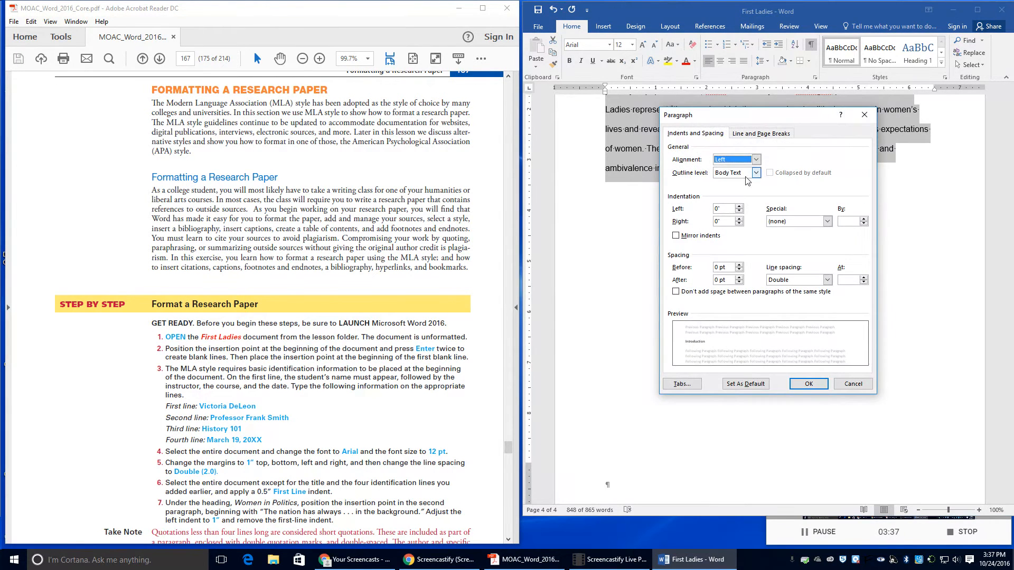
{"action": "left_click", "coordinate": [790, 222]}
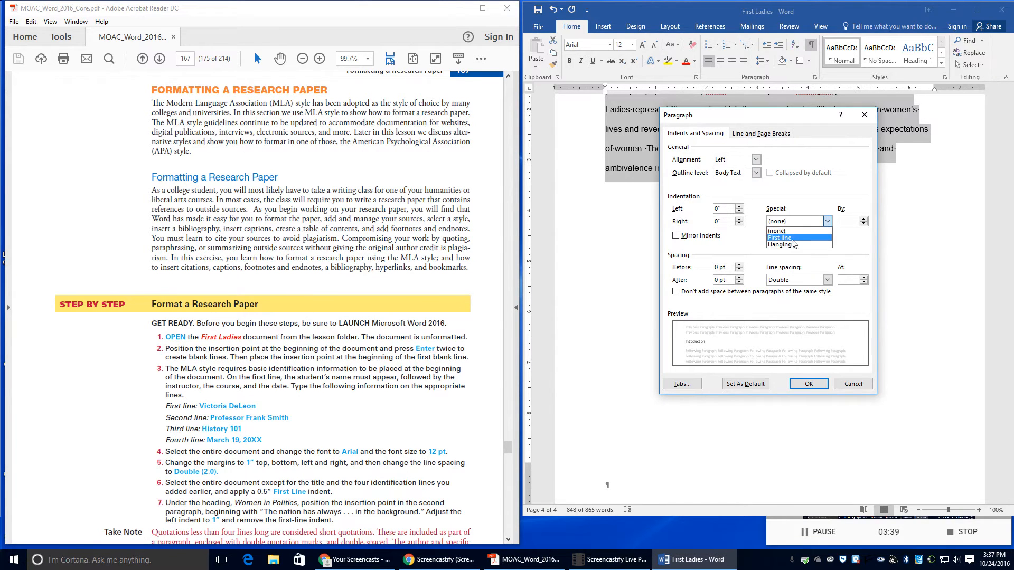
{"action": "left_click", "coordinate": [794, 237]}
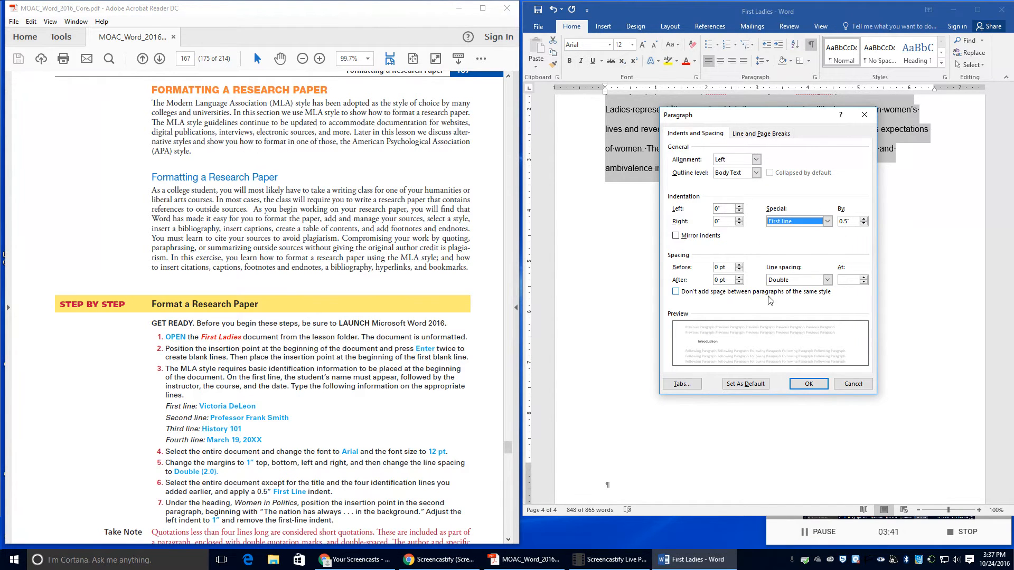
{"action": "left_click", "coordinate": [809, 384]}
{"action": "scroll", "coordinate": [740, 380], "scroll_direction": "up", "scroll_amount": 3}
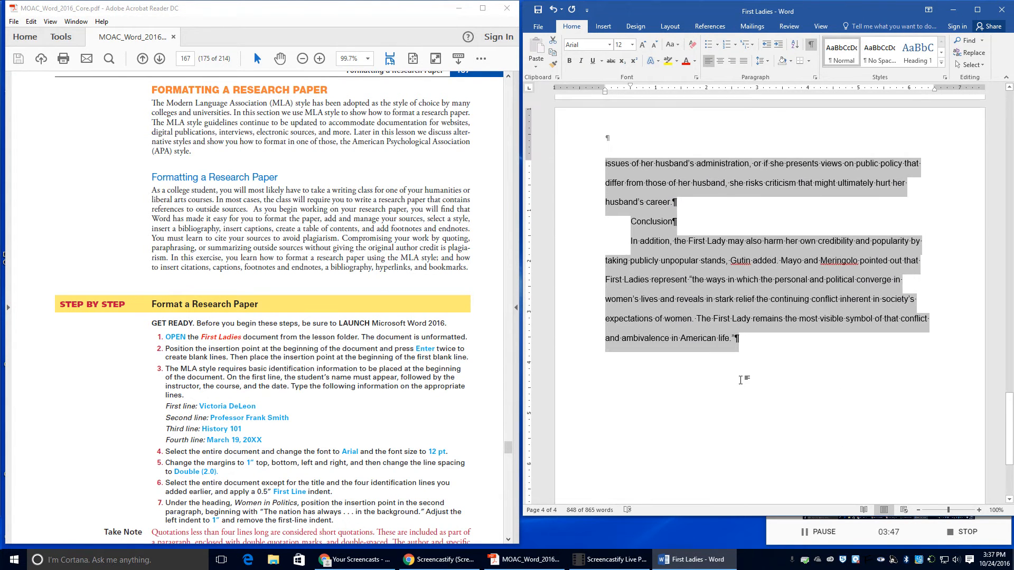
{"action": "scroll", "coordinate": [741, 380], "scroll_direction": "up", "scroll_amount": 10}
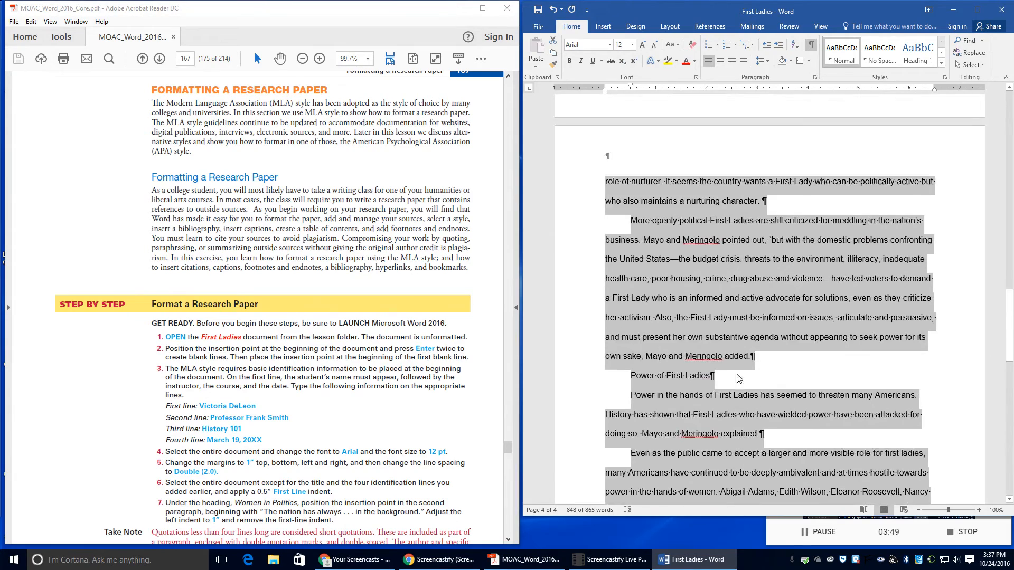
{"action": "scroll", "coordinate": [739, 378], "scroll_direction": "up", "scroll_amount": 10}
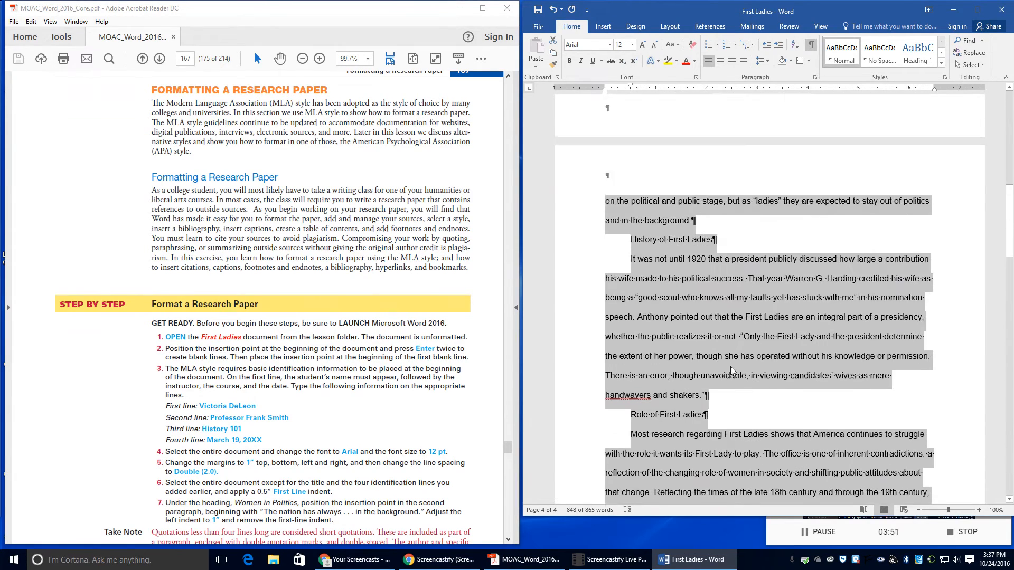
{"action": "scroll", "coordinate": [732, 372], "scroll_direction": "up", "scroll_amount": 15}
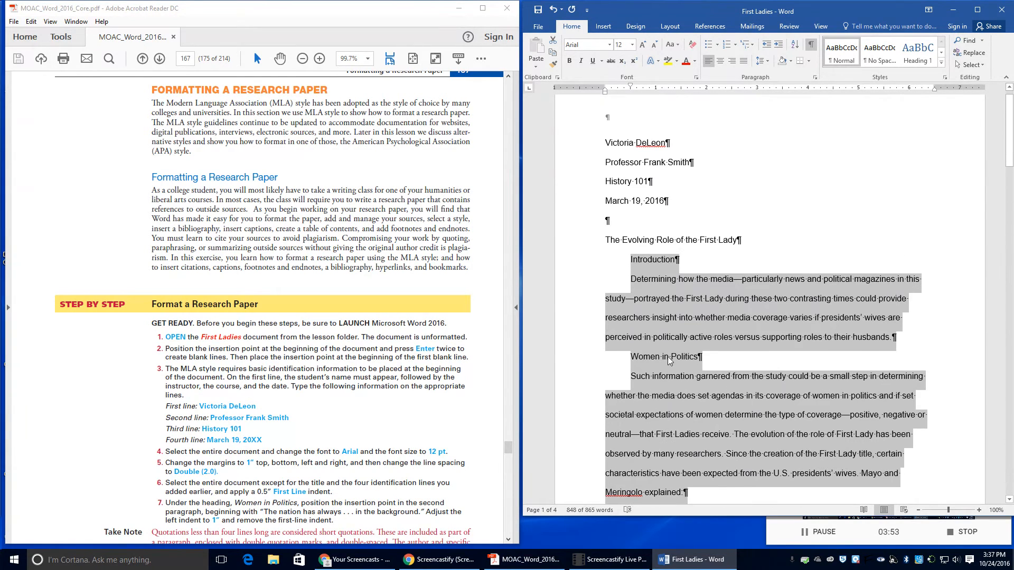
- Set the left indent of the paragraph beginning "The nation has always" under Women in Politics to 1" in the paragraph settings
{"action": "left_click", "coordinate": [639, 355]}
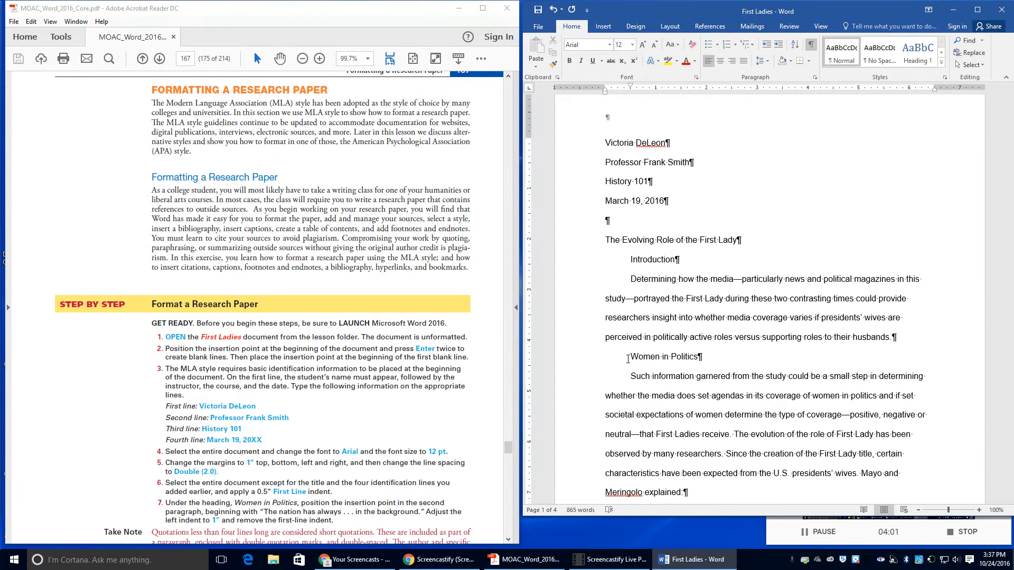
{"action": "scroll", "coordinate": [626, 362], "scroll_direction": "down", "scroll_amount": 1}
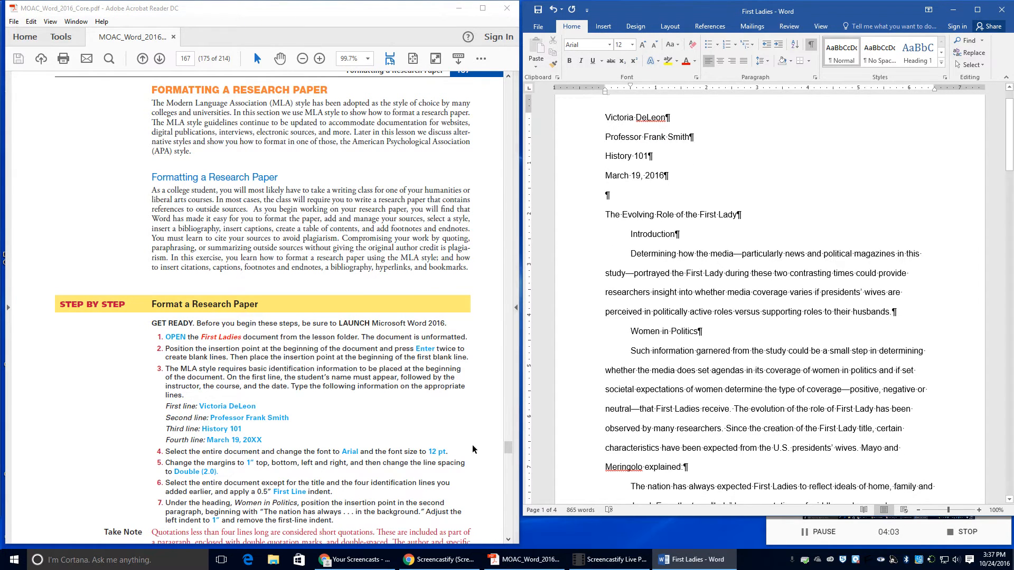
{"action": "scroll", "coordinate": [328, 449], "scroll_direction": "down", "scroll_amount": 1}
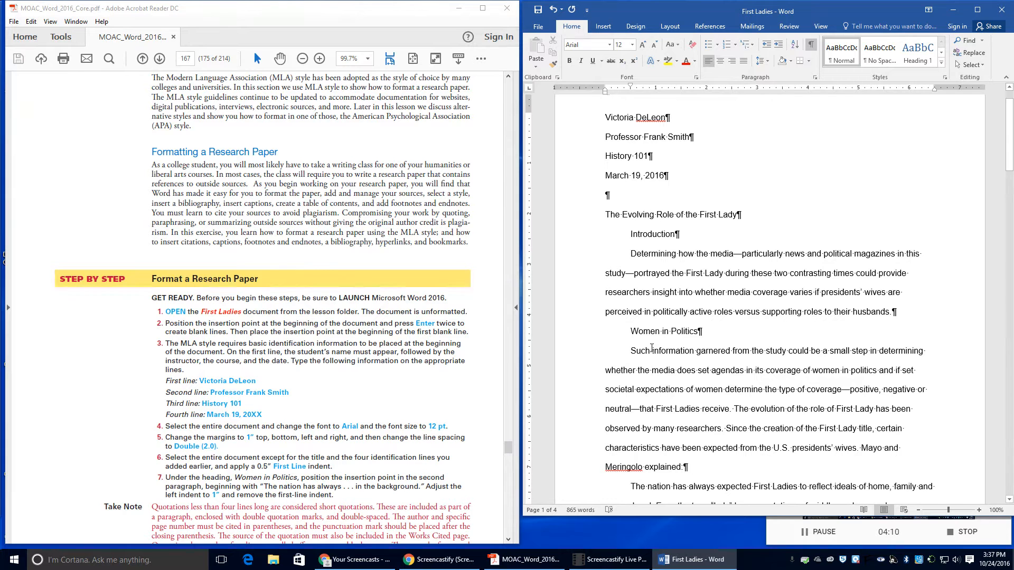
{"action": "scroll", "coordinate": [651, 349], "scroll_direction": "down", "scroll_amount": 5}
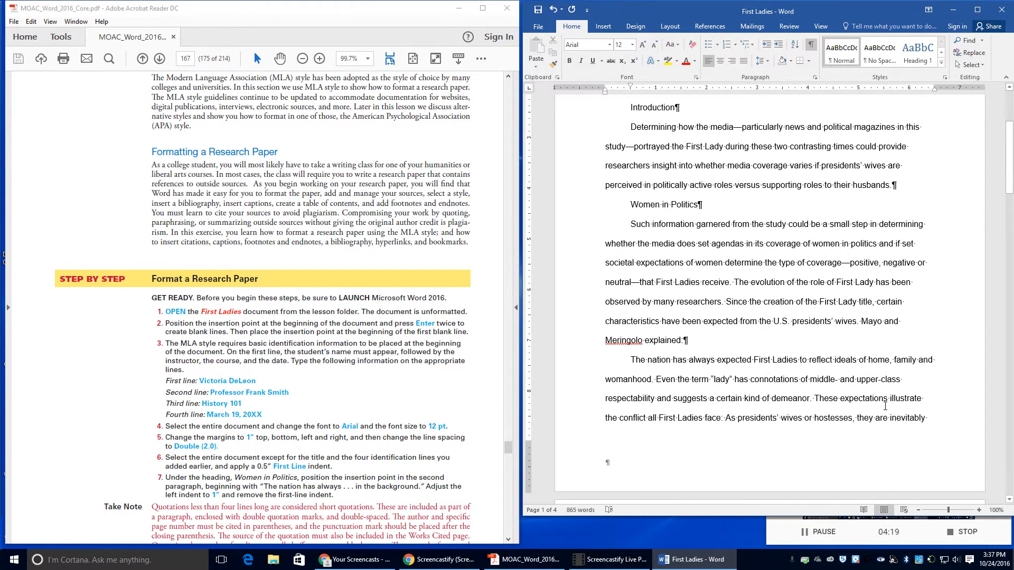
{"action": "scroll", "coordinate": [885, 407], "scroll_direction": "down", "scroll_amount": 5}
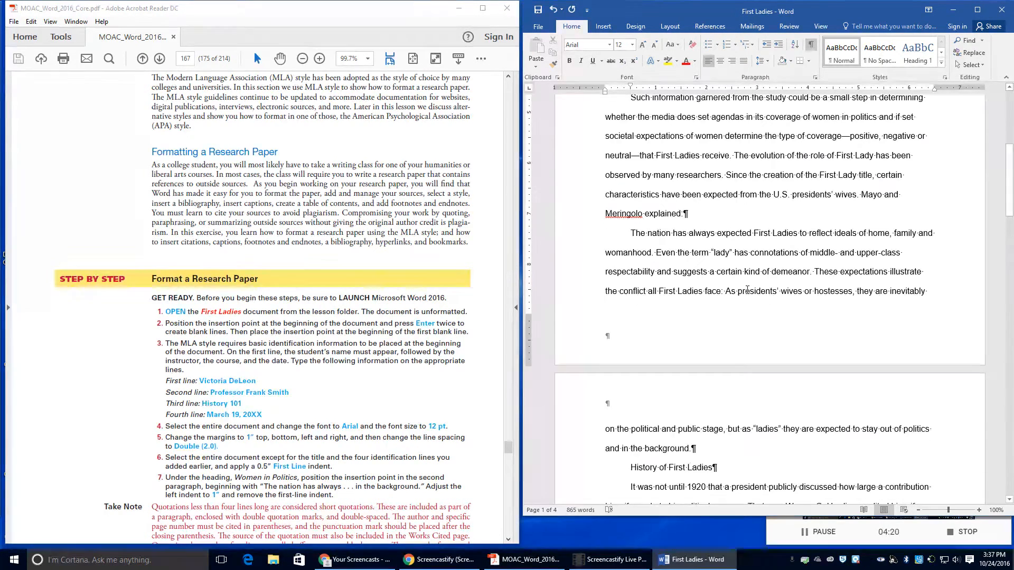
{"action": "left_click", "coordinate": [690, 252]}
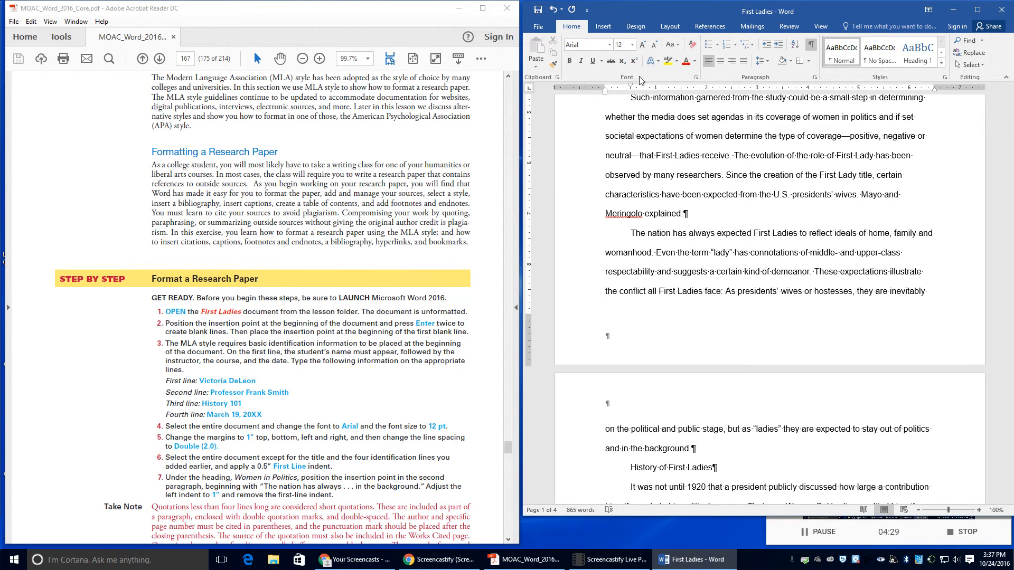
{"action": "left_click", "coordinate": [815, 77]}
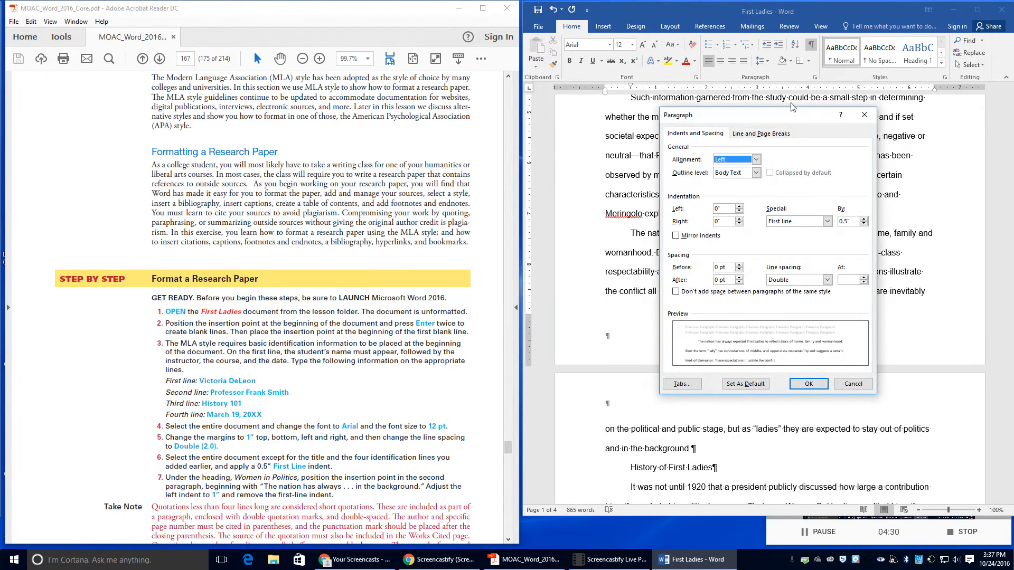
{"action": "left_click", "coordinate": [740, 207]}
{"action": "left_click", "coordinate": [740, 207]}
{"action": "left_click", "coordinate": [740, 206]}
{"action": "left_click", "coordinate": [739, 206]}
{"action": "left_click", "coordinate": [739, 207]}
{"action": "left_click", "coordinate": [740, 206]}
{"action": "left_click", "coordinate": [740, 207]}
{"action": "left_click", "coordinate": [740, 207]}
{"action": "left_click", "coordinate": [740, 206]}
{"action": "left_click", "coordinate": [740, 206]}
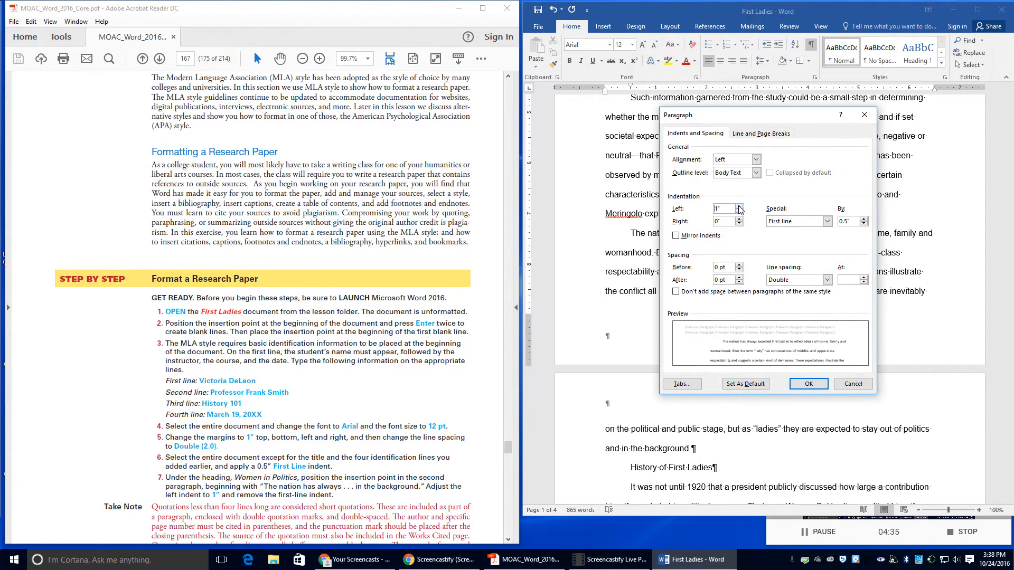
- Remove the first-line indent from the "The nation has always" paragraph by setting its special indent to (none), and apply the settings
{"action": "left_click", "coordinate": [795, 222]}
{"action": "left_click", "coordinate": [797, 231]}
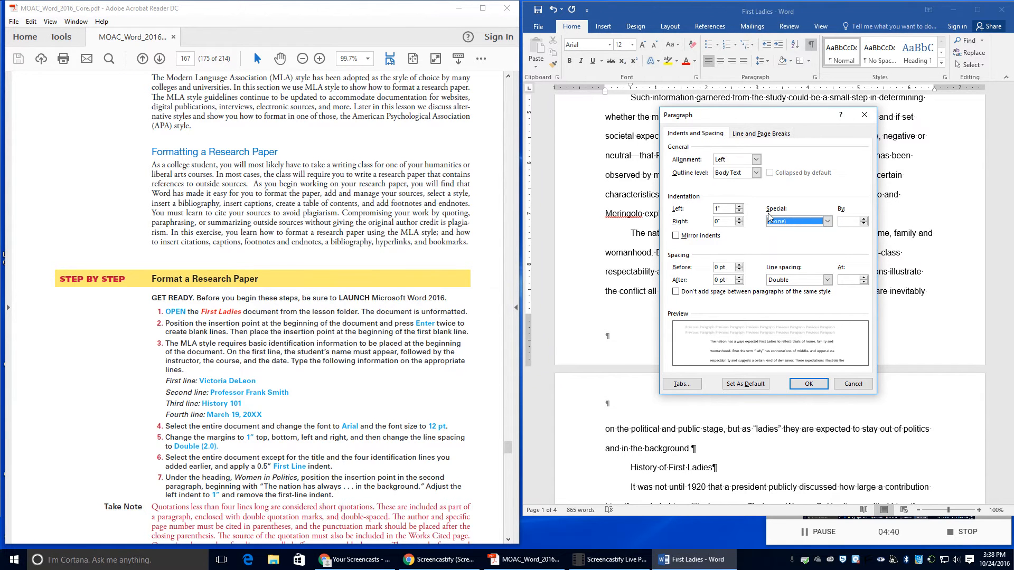
{"action": "left_click", "coordinate": [808, 384]}
- Read the Take Note guidance on short and block quotations in the PDF and compare it with the indented quotation
{"action": "scroll", "coordinate": [765, 271], "scroll_direction": "down", "scroll_amount": 1}
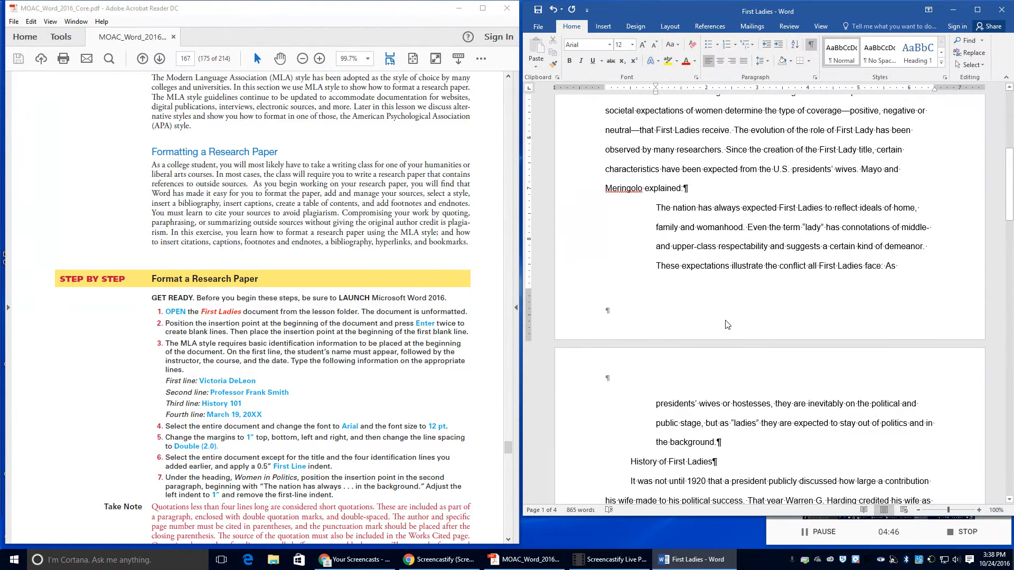
{"action": "scroll", "coordinate": [290, 361], "scroll_direction": "down", "scroll_amount": 3}
{"action": "scroll", "coordinate": [290, 361], "scroll_direction": "down", "scroll_amount": 2}
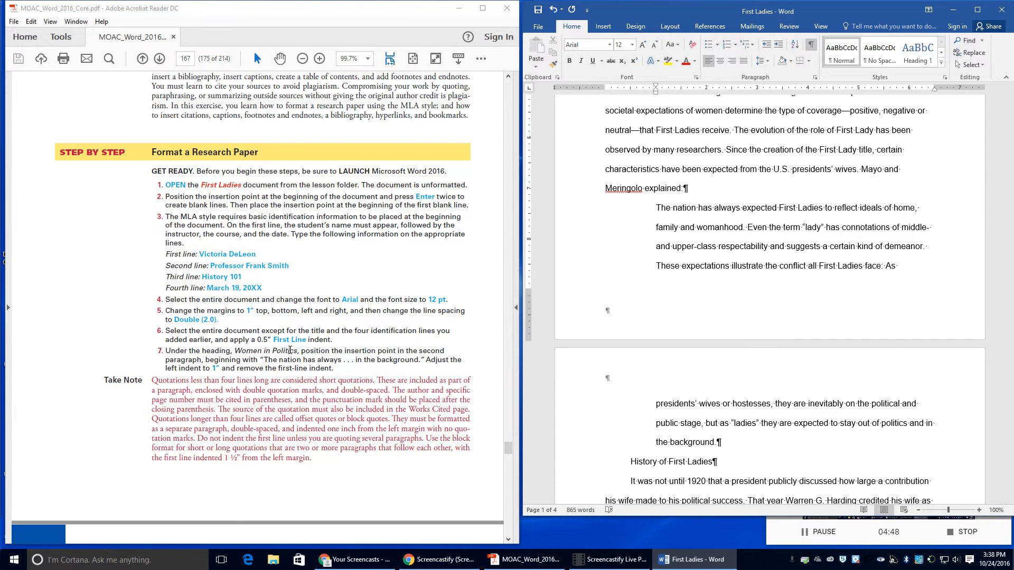
{"action": "scroll", "coordinate": [290, 351], "scroll_direction": "down", "scroll_amount": 1}
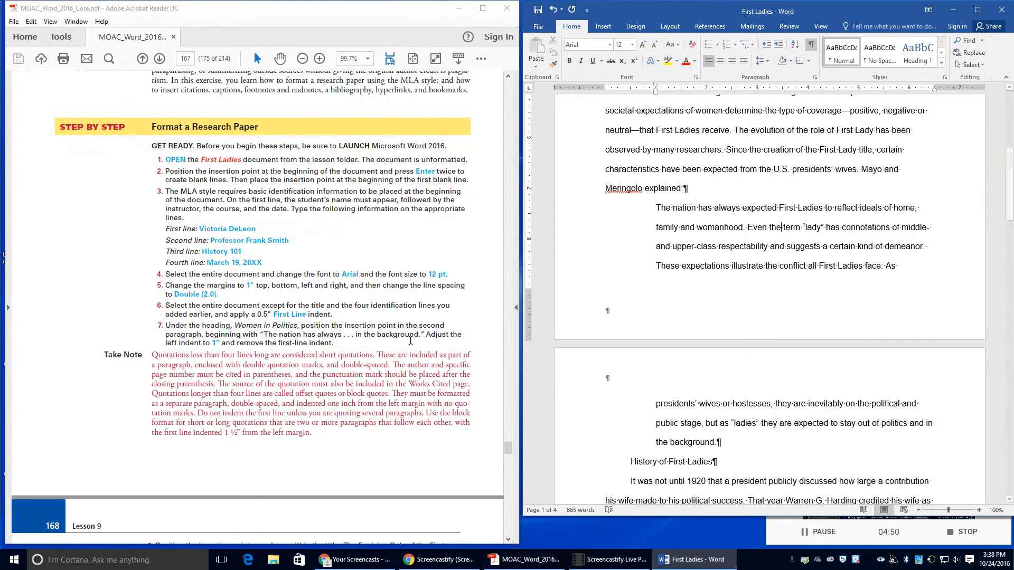
{"action": "left_click_drag", "start_coordinate": [185, 355], "coordinate": [322, 345]}
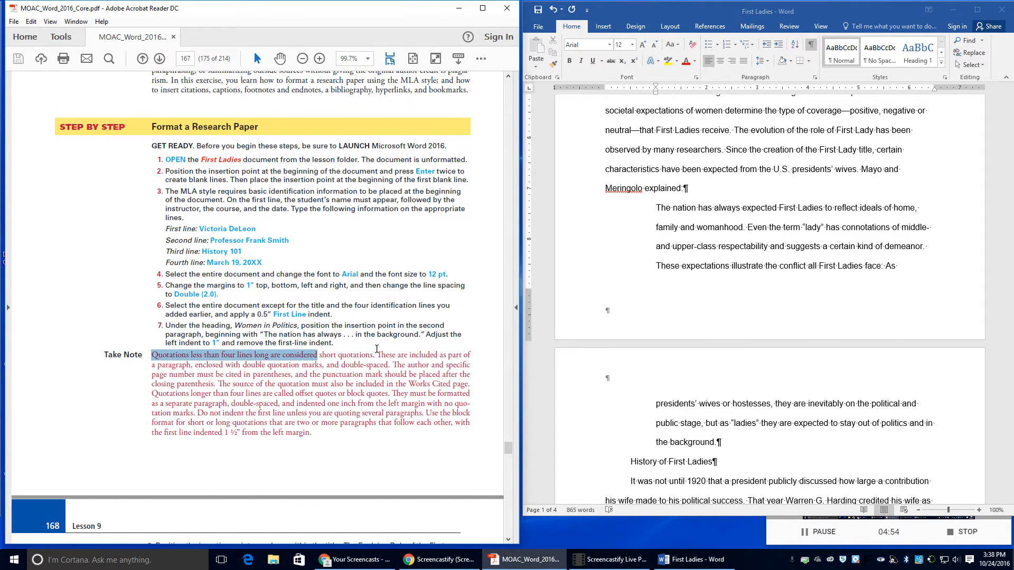
{"action": "scroll", "coordinate": [376, 350], "scroll_direction": "down", "scroll_amount": 3}
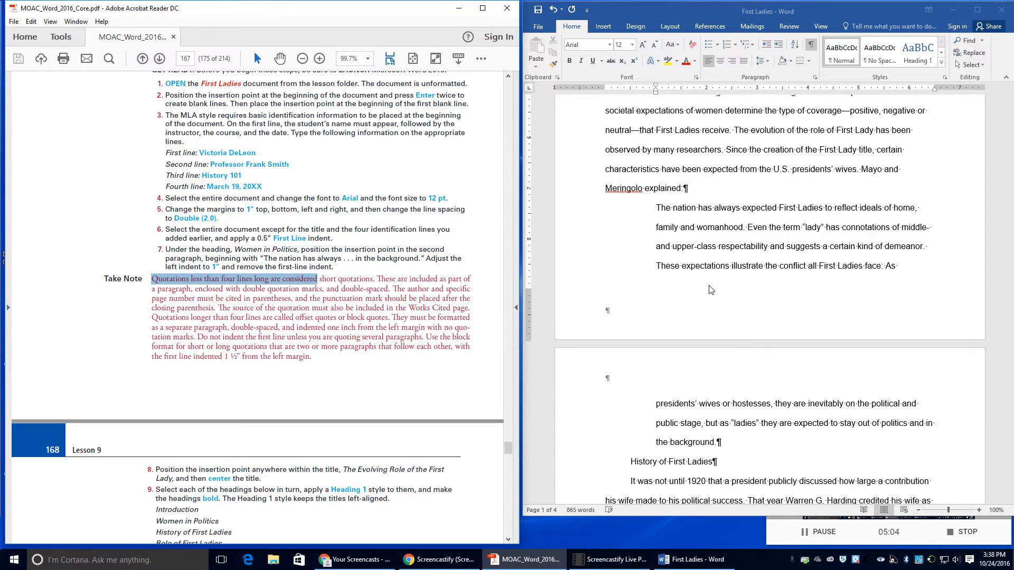
{"action": "scroll", "coordinate": [711, 290], "scroll_direction": "up", "scroll_amount": 5}
{"action": "scroll", "coordinate": [711, 290], "scroll_direction": "down", "scroll_amount": 5}
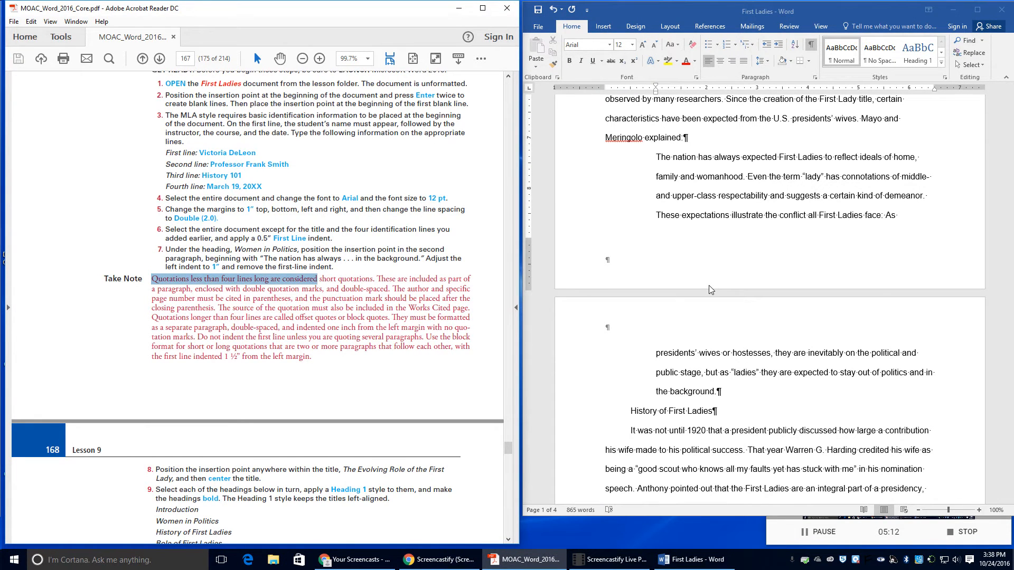
- Center the title "The Evolving Role of the First Lady"
{"action": "scroll", "coordinate": [711, 289], "scroll_direction": "up", "scroll_amount": 6}
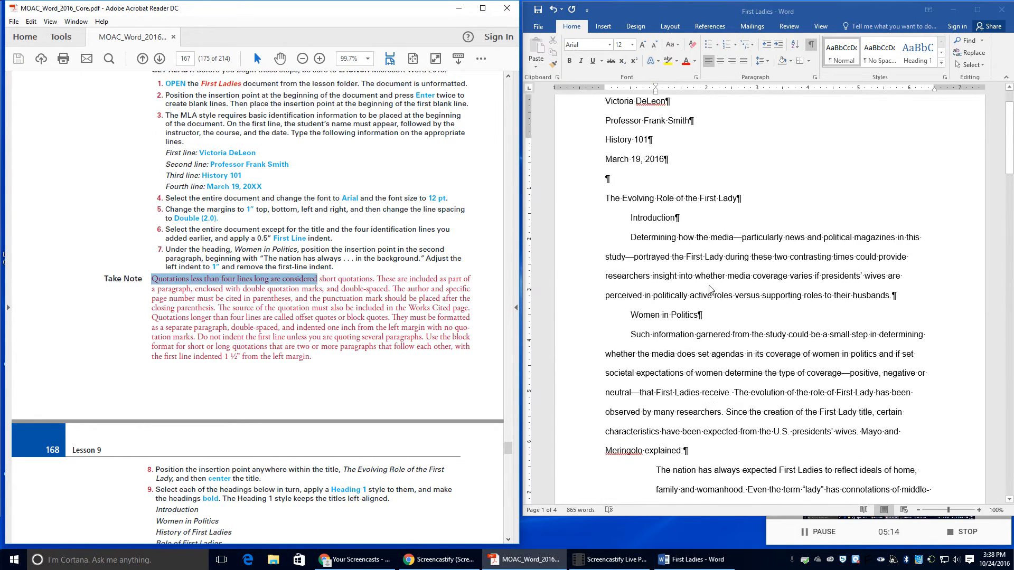
{"action": "left_click", "coordinate": [637, 257]}
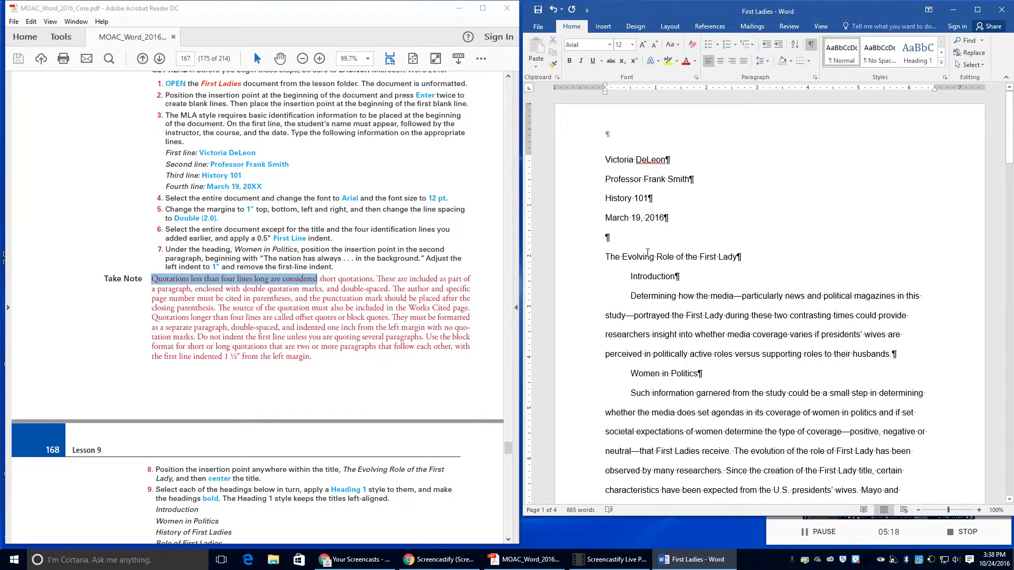
{"action": "left_click", "coordinate": [720, 59]}
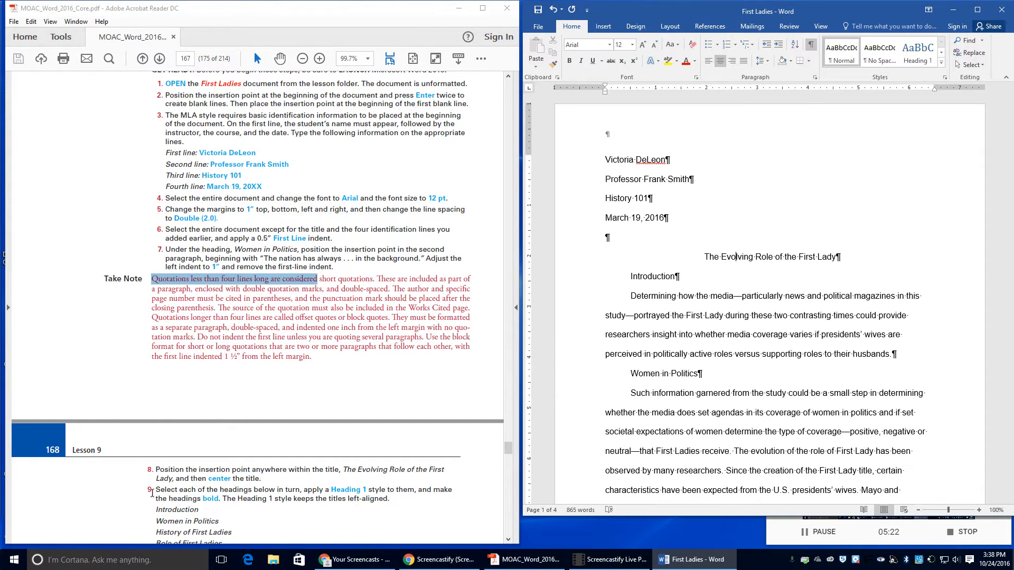
- Check exercise step 9 in the PDF and select the Introduction and Women in Politics headings together in the document
{"action": "scroll", "coordinate": [174, 481], "scroll_direction": "down", "scroll_amount": 2}
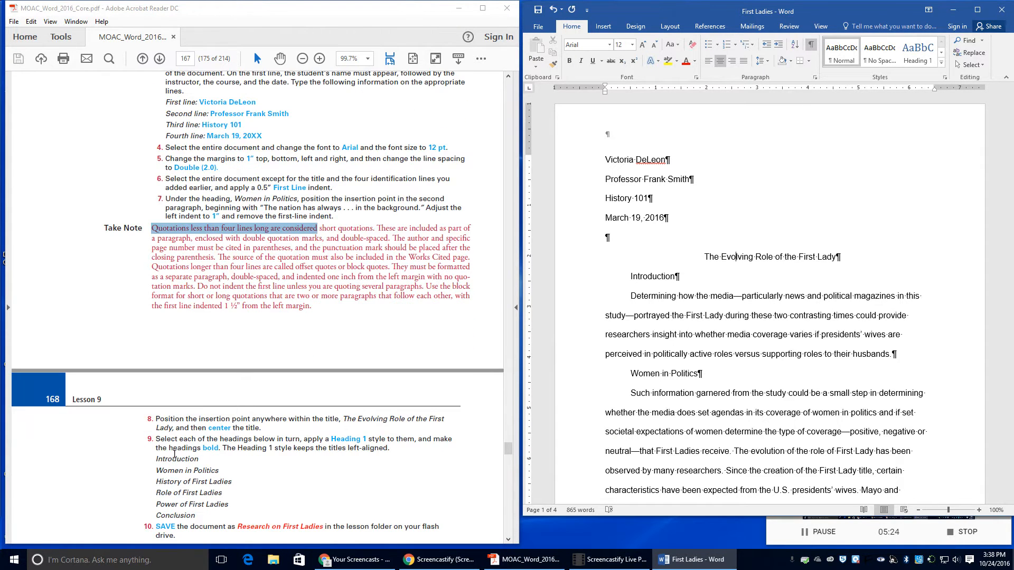
{"action": "left_click_drag", "start_coordinate": [154, 440], "coordinate": [396, 456]}
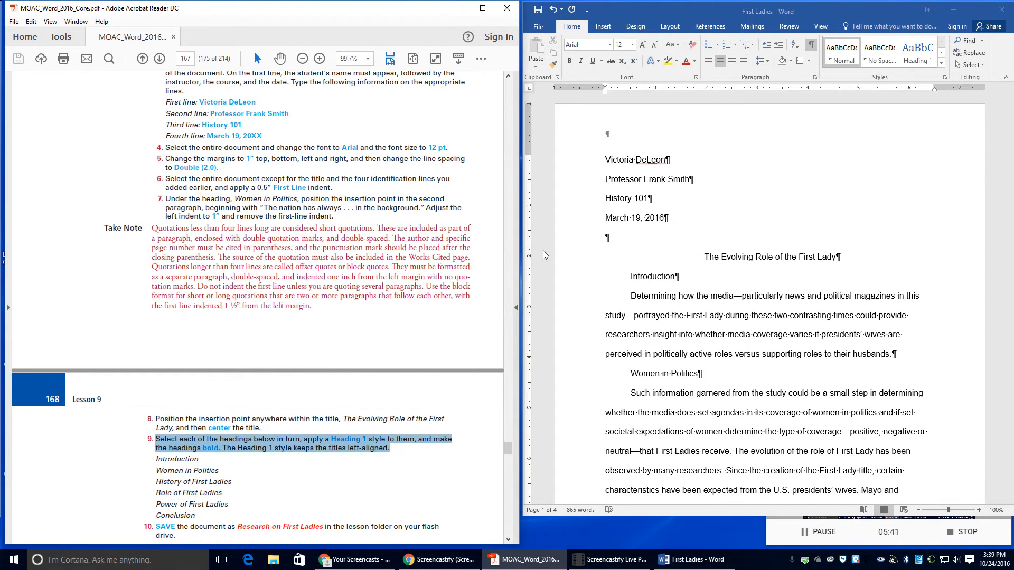
{"action": "scroll", "coordinate": [690, 314], "scroll_direction": "down", "scroll_amount": 2}
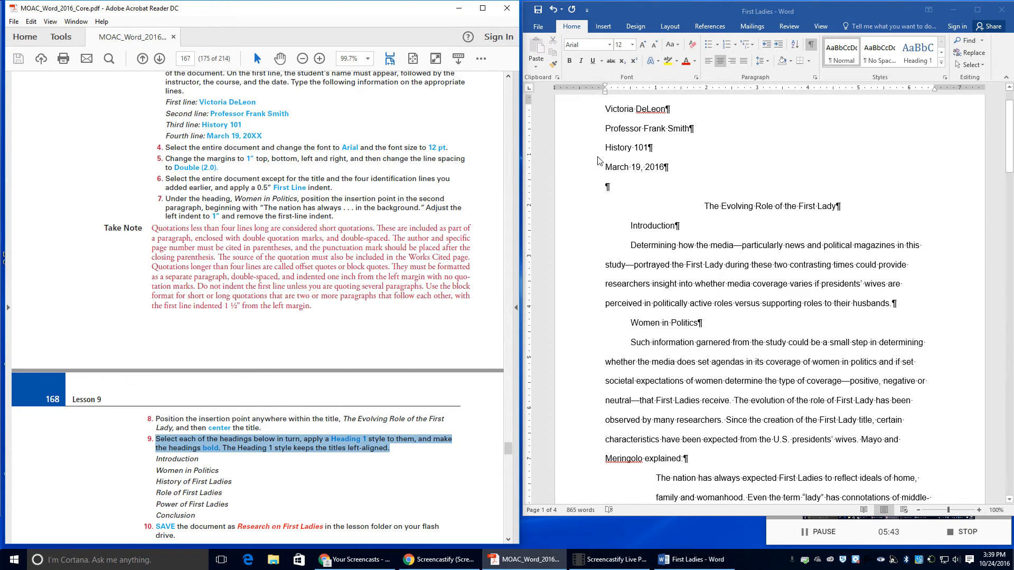
{"action": "left_click", "coordinate": [627, 228]}
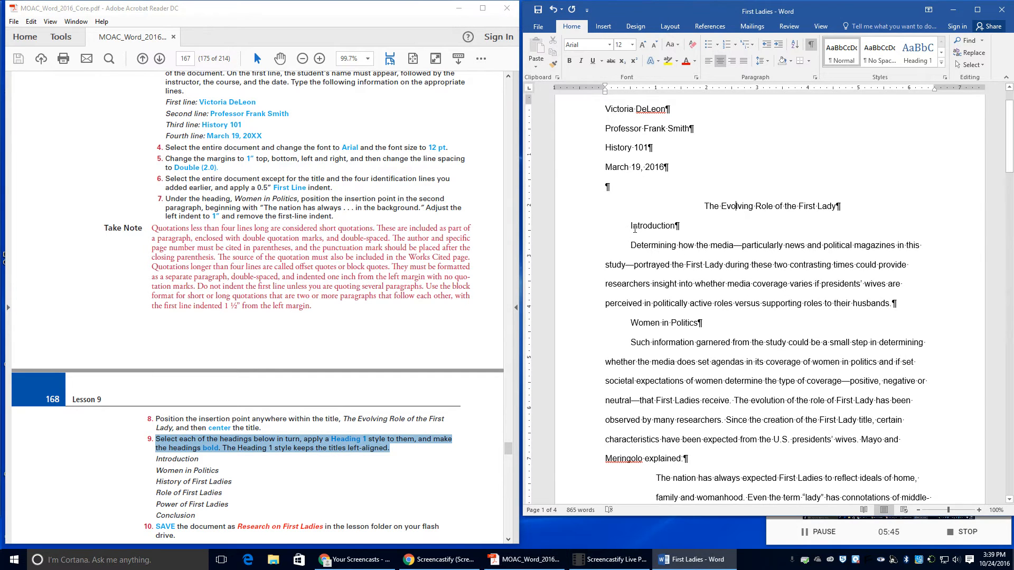
{"action": "left_click_drag", "start_coordinate": [627, 225], "coordinate": [681, 227]}
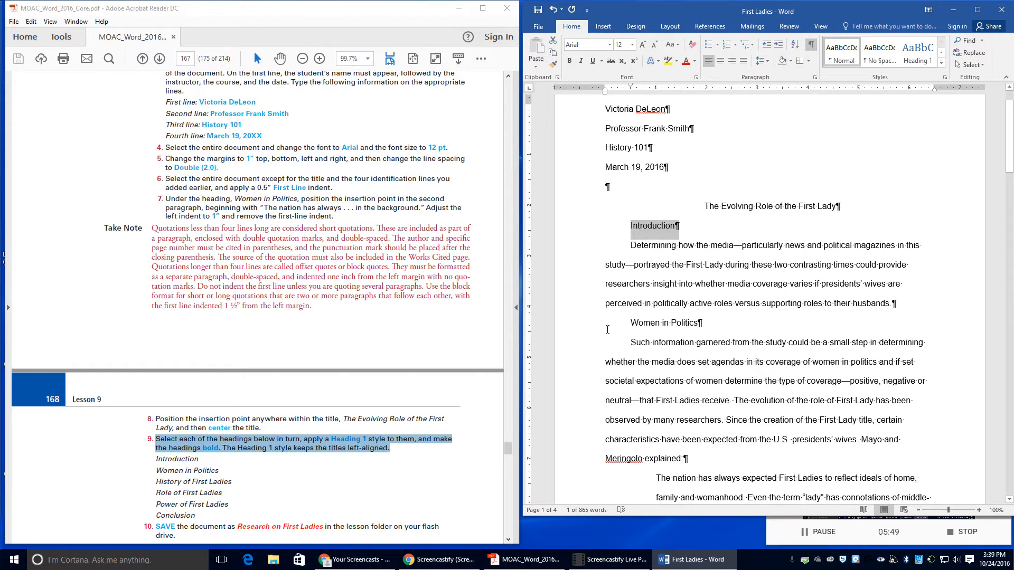
{"action": "left_click_drag", "start_coordinate": [627, 321], "coordinate": [675, 326]}
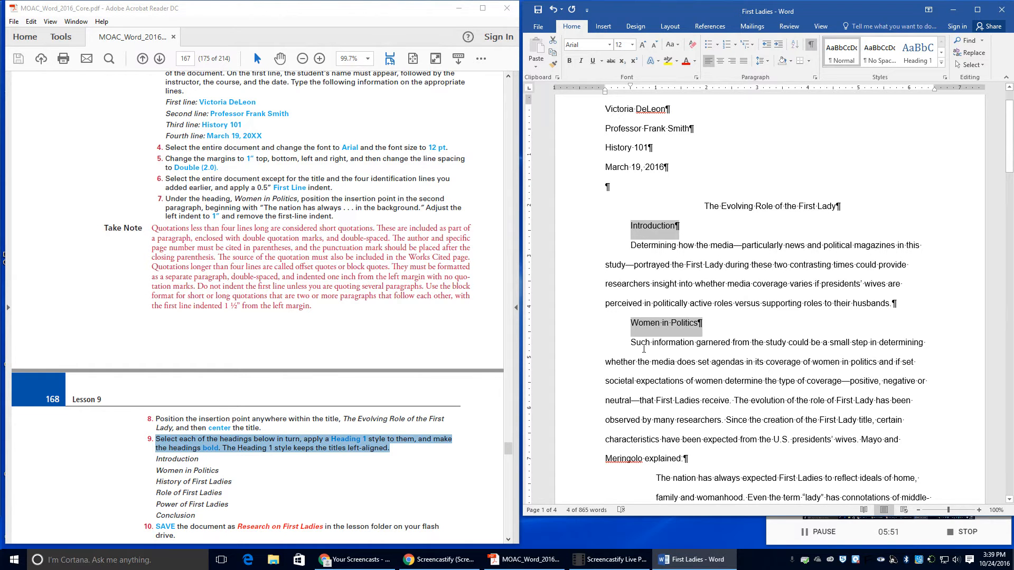
- Add the History of First Ladies and Role of First Ladies headings to the current selection
{"action": "scroll", "coordinate": [639, 353], "scroll_direction": "down", "scroll_amount": 1}
{"action": "scroll", "coordinate": [641, 355], "scroll_direction": "down", "scroll_amount": 5}
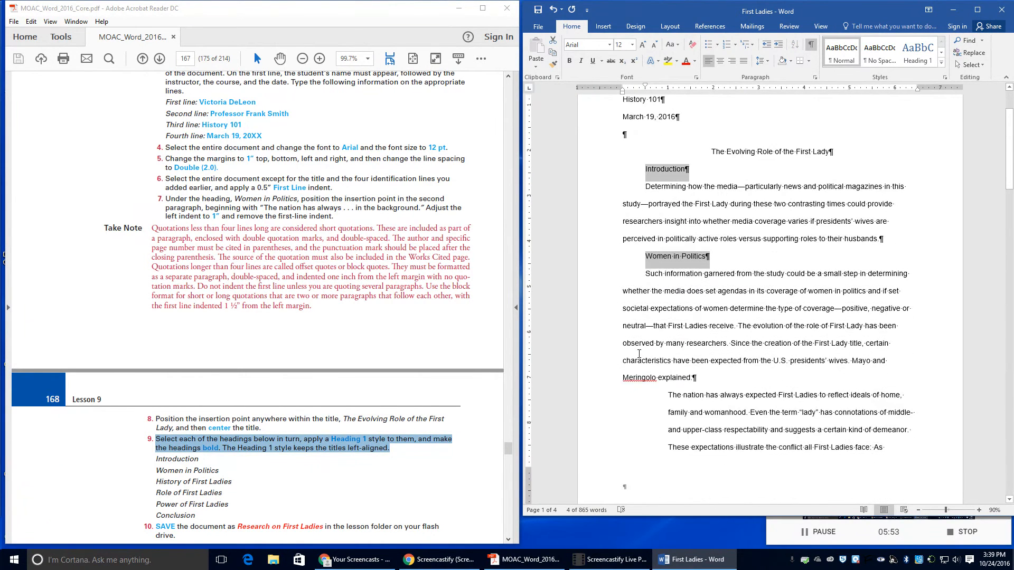
{"action": "scroll", "coordinate": [643, 358], "scroll_direction": "down", "scroll_amount": 3}
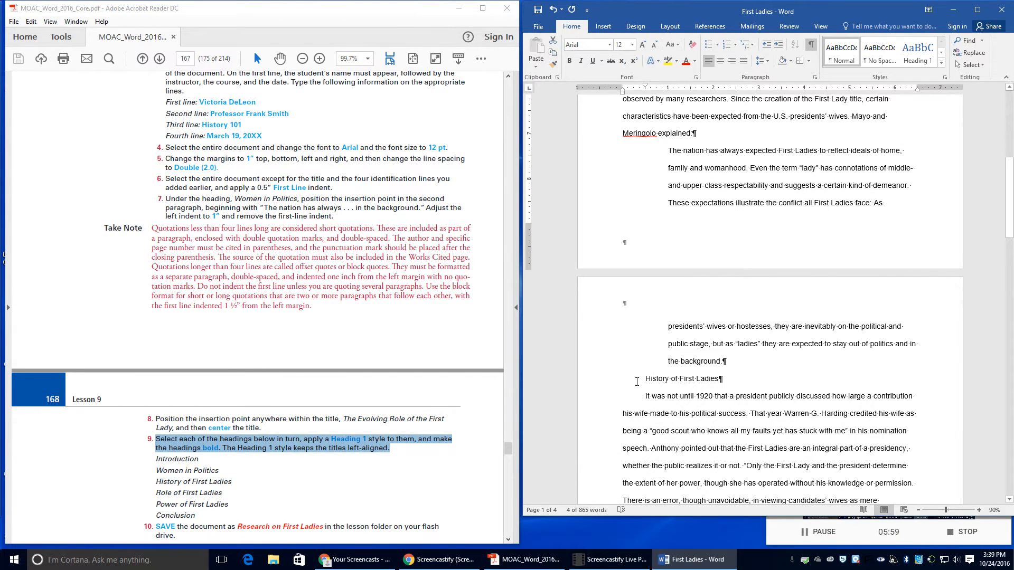
{"action": "left_click", "coordinate": [637, 380], "text": "ctrl"}
{"action": "scroll", "coordinate": [644, 391], "scroll_direction": "down", "scroll_amount": 4}
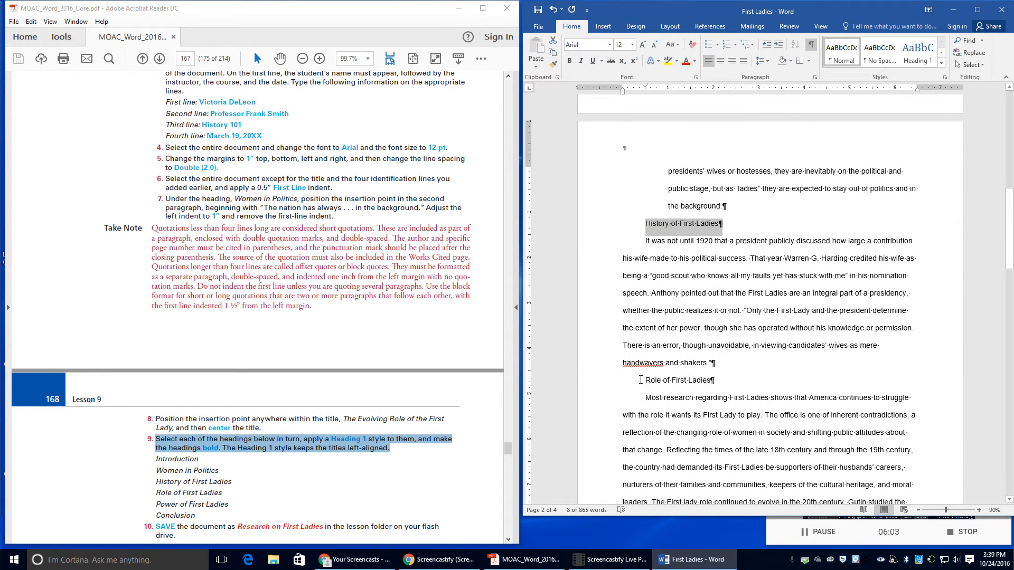
{"action": "left_click", "coordinate": [643, 381], "text": "ctrl"}
- Extend the heading selection with Power of First Ladies and Conclusion, and check that all six headings are included
{"action": "scroll", "coordinate": [655, 391], "scroll_direction": "down", "scroll_amount": 6}
{"action": "scroll", "coordinate": [656, 391], "scroll_direction": "down", "scroll_amount": 7}
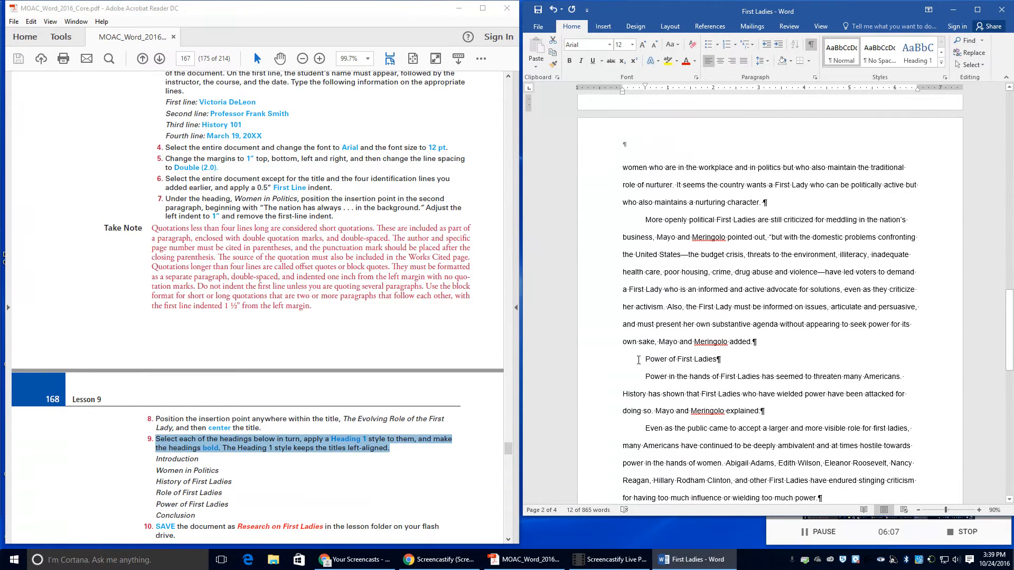
{"action": "left_click", "coordinate": [641, 360], "text": "ctrl"}
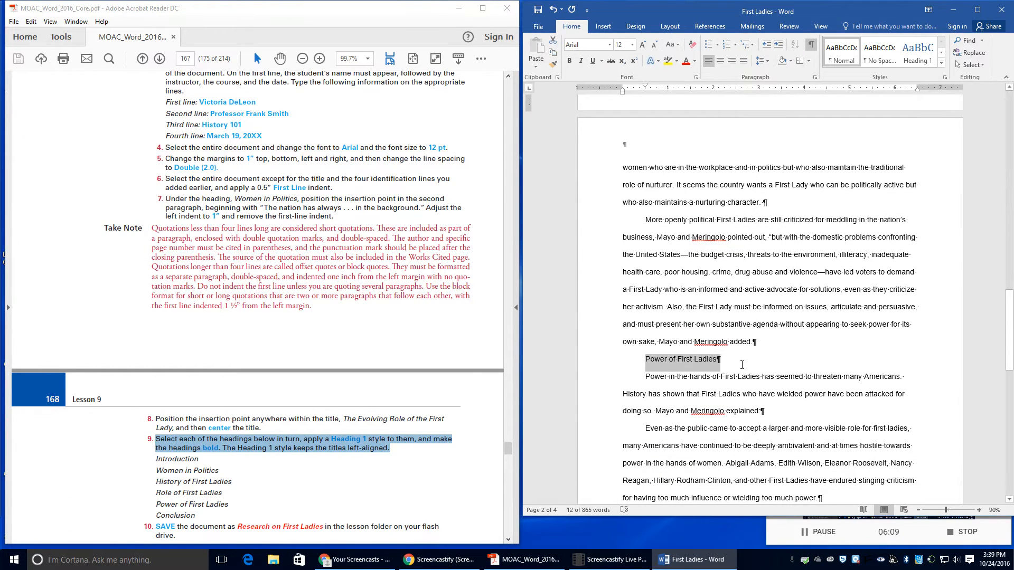
{"action": "scroll", "coordinate": [691, 373], "scroll_direction": "down", "scroll_amount": 1}
{"action": "scroll", "coordinate": [692, 373], "scroll_direction": "down", "scroll_amount": 7}
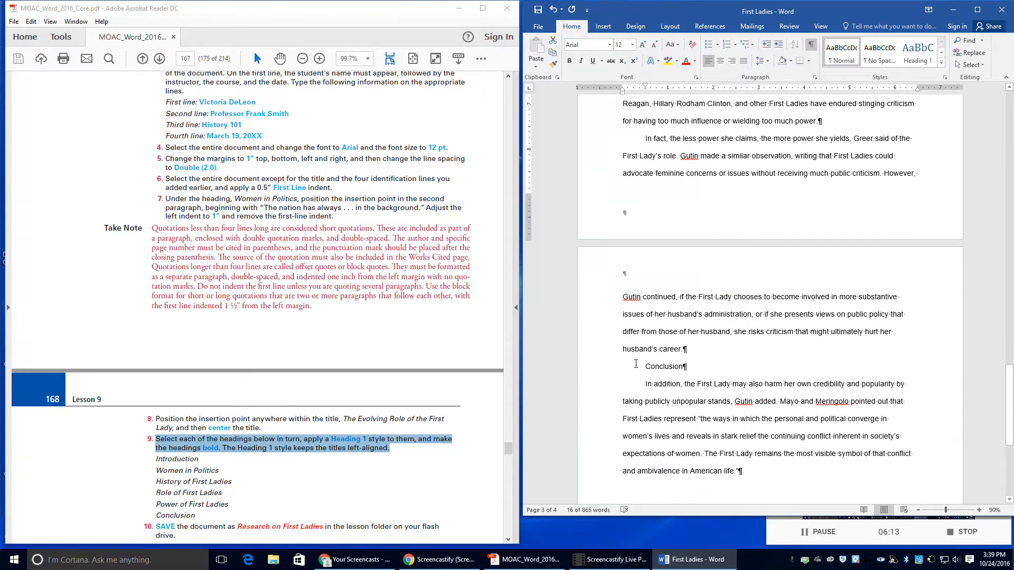
{"action": "left_click", "coordinate": [664, 364], "text": "ctrl"}
{"action": "scroll", "coordinate": [708, 363], "scroll_direction": "up", "scroll_amount": 4}
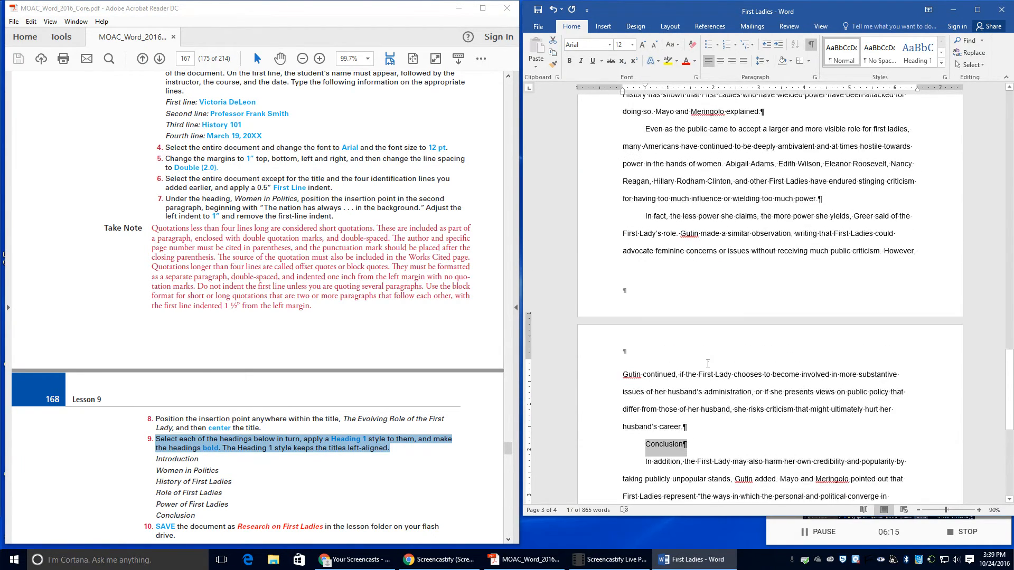
{"action": "scroll", "coordinate": [708, 364], "scroll_direction": "up", "scroll_amount": 6}
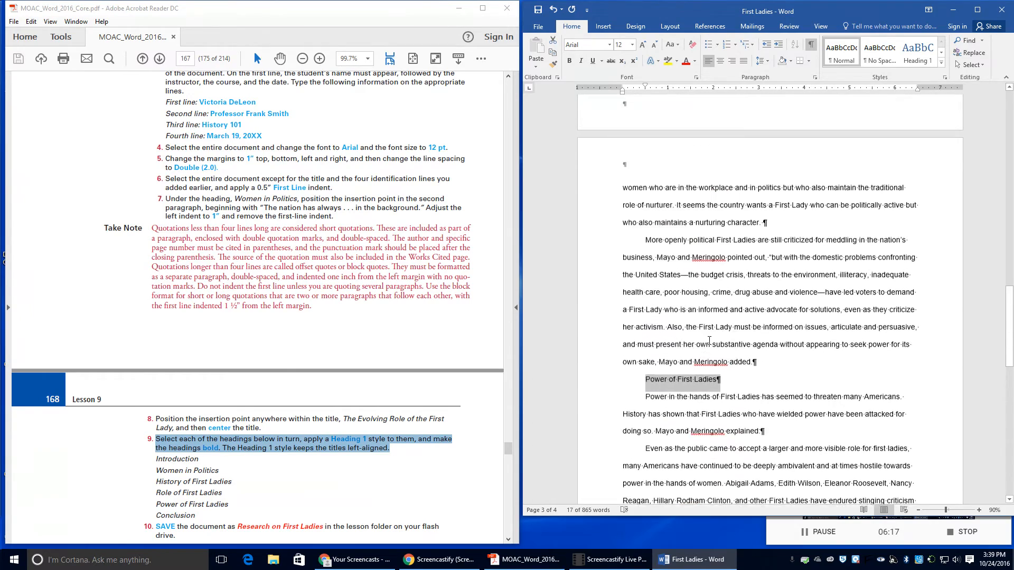
{"action": "scroll", "coordinate": [693, 296], "scroll_direction": "up", "scroll_amount": 10}
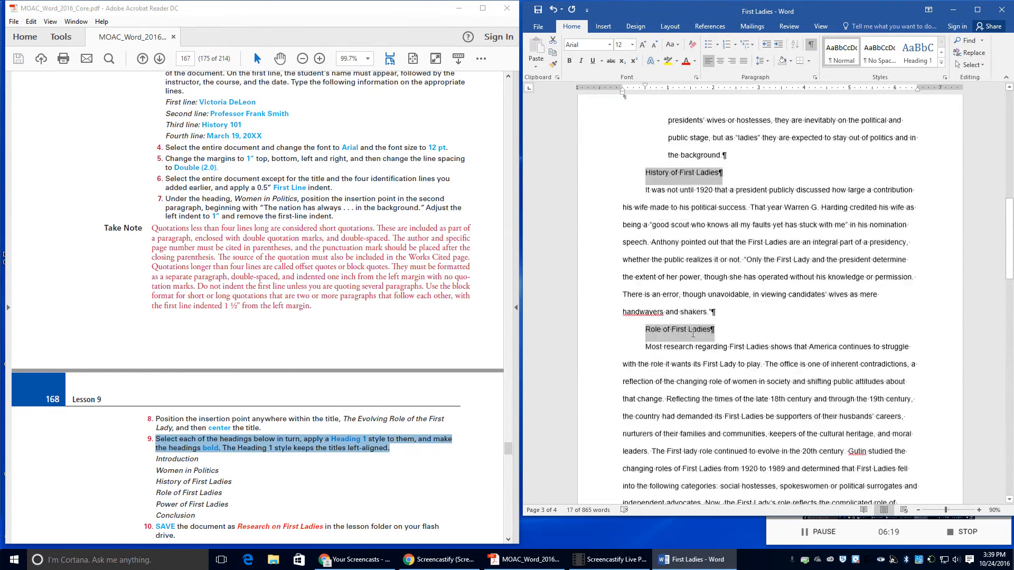
{"action": "scroll", "coordinate": [689, 348], "scroll_direction": "up", "scroll_amount": 6}
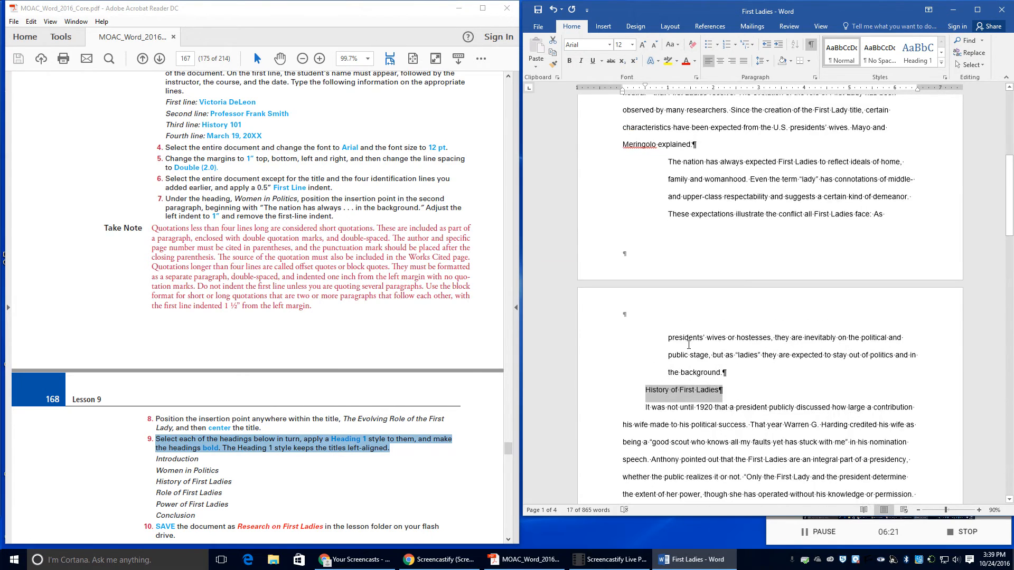
{"action": "scroll", "coordinate": [689, 344], "scroll_direction": "up", "scroll_amount": 1}
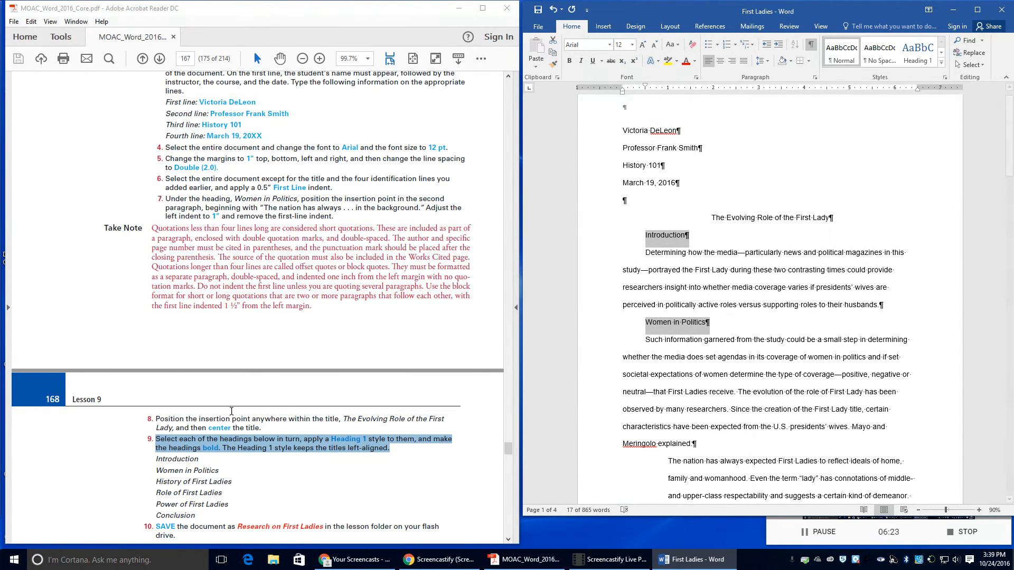
- Apply the Heading 1 style to the six selected headings and check the result throughout the document
{"action": "scroll", "coordinate": [267, 417], "scroll_direction": "down", "scroll_amount": 2}
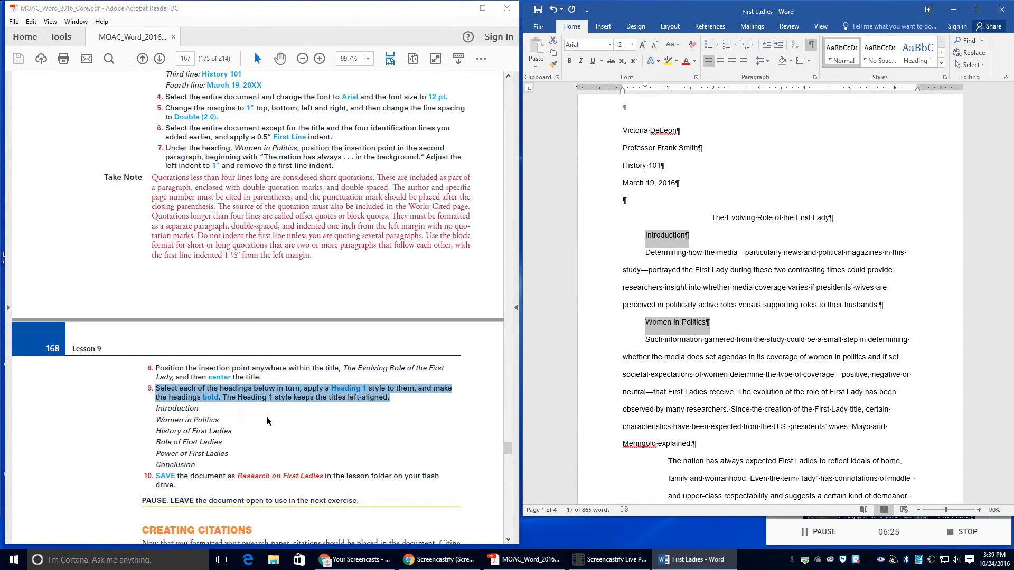
{"action": "left_click", "coordinate": [915, 56]}
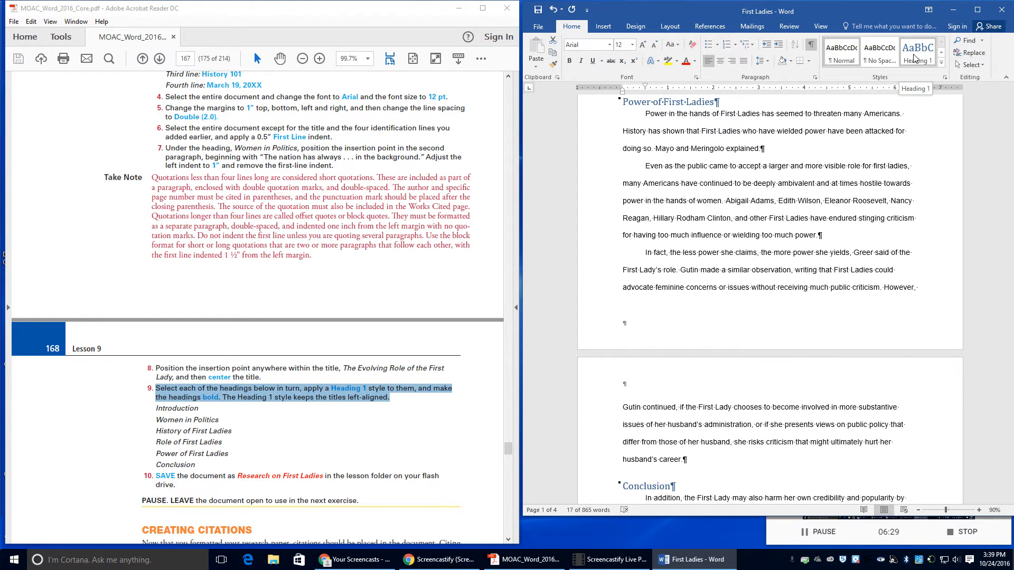
{"action": "left_click", "coordinate": [915, 59]}
{"action": "scroll", "coordinate": [710, 417], "scroll_direction": "up", "scroll_amount": 3}
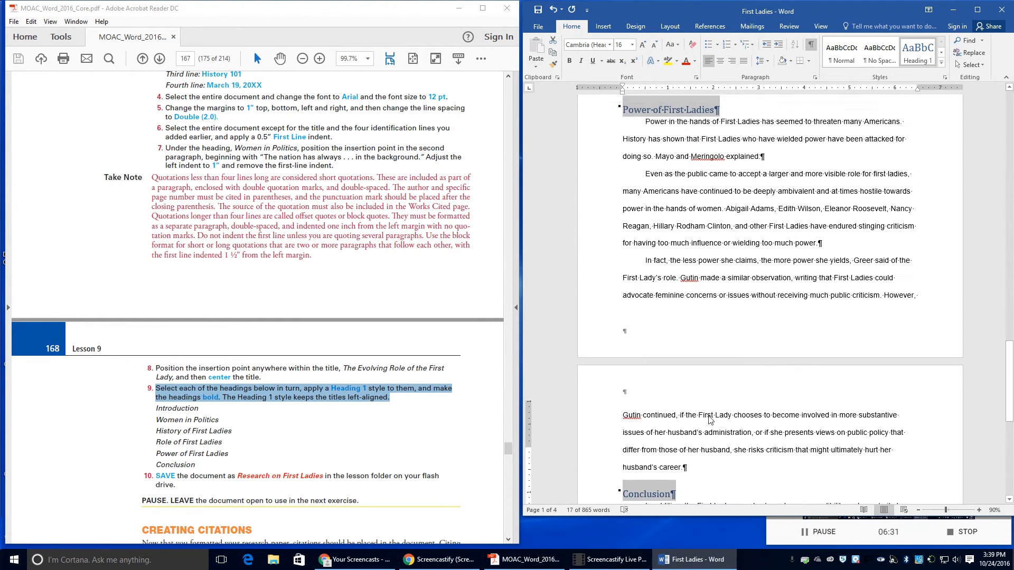
{"action": "scroll", "coordinate": [714, 407], "scroll_direction": "up", "scroll_amount": 10}
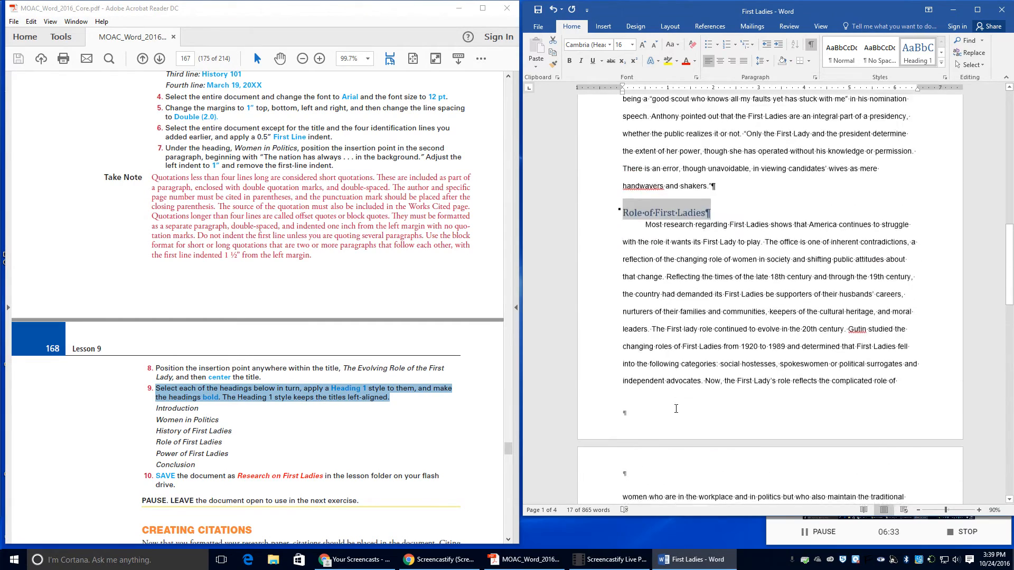
{"action": "scroll", "coordinate": [676, 408], "scroll_direction": "up", "scroll_amount": 1}
{"action": "left_click", "coordinate": [625, 195]}
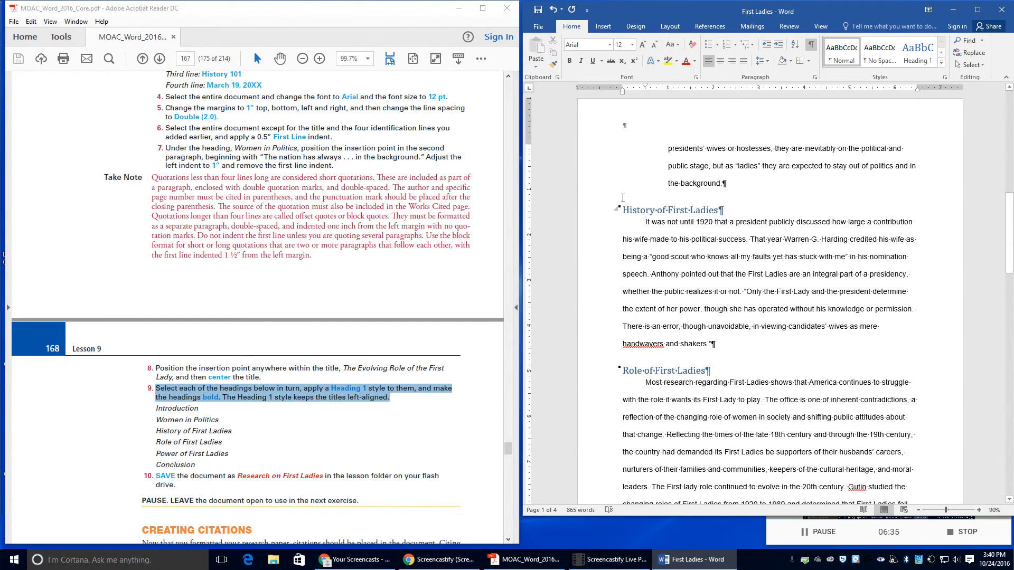
- Select the Introduction, Women in Politics and History of First Ladies headings together
{"action": "scroll", "coordinate": [642, 161], "scroll_direction": "up", "scroll_amount": 10}
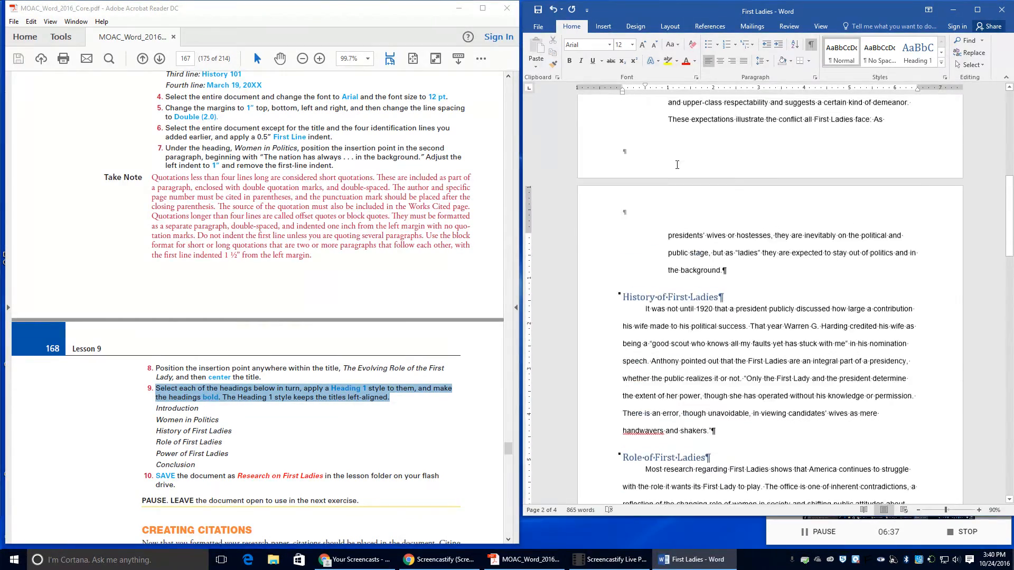
{"action": "scroll", "coordinate": [679, 176], "scroll_direction": "up", "scroll_amount": 2}
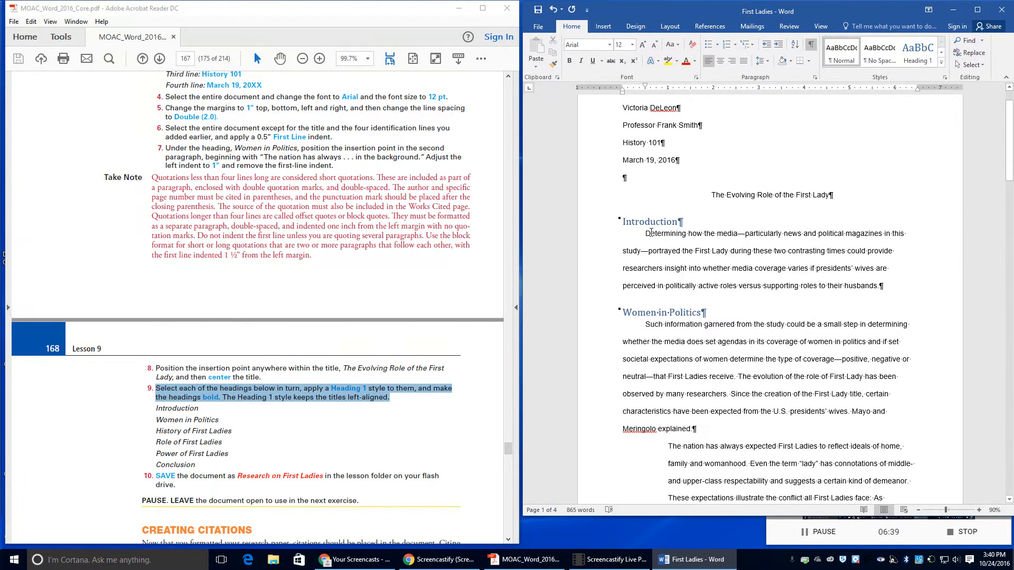
{"action": "left_click_drag", "start_coordinate": [622, 222], "coordinate": [738, 222]}
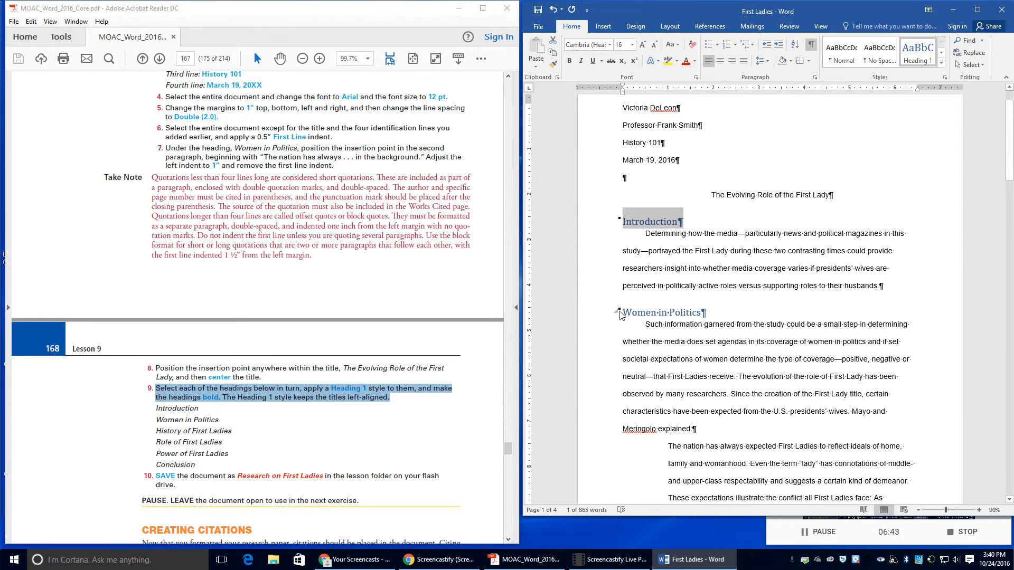
{"action": "left_click_drag", "start_coordinate": [623, 314], "coordinate": [706, 313]}
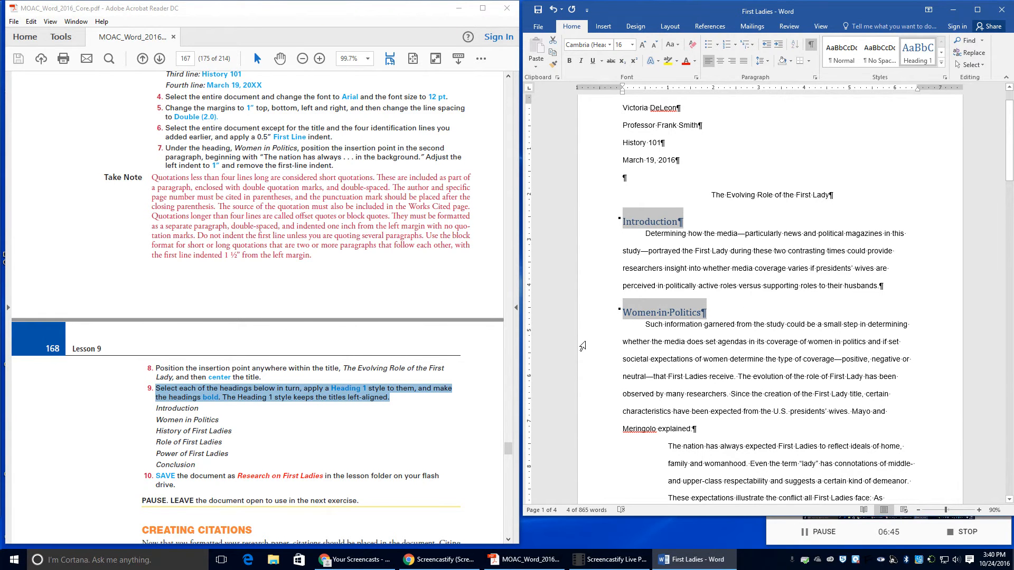
{"action": "scroll", "coordinate": [566, 346], "scroll_direction": "down", "scroll_amount": 4}
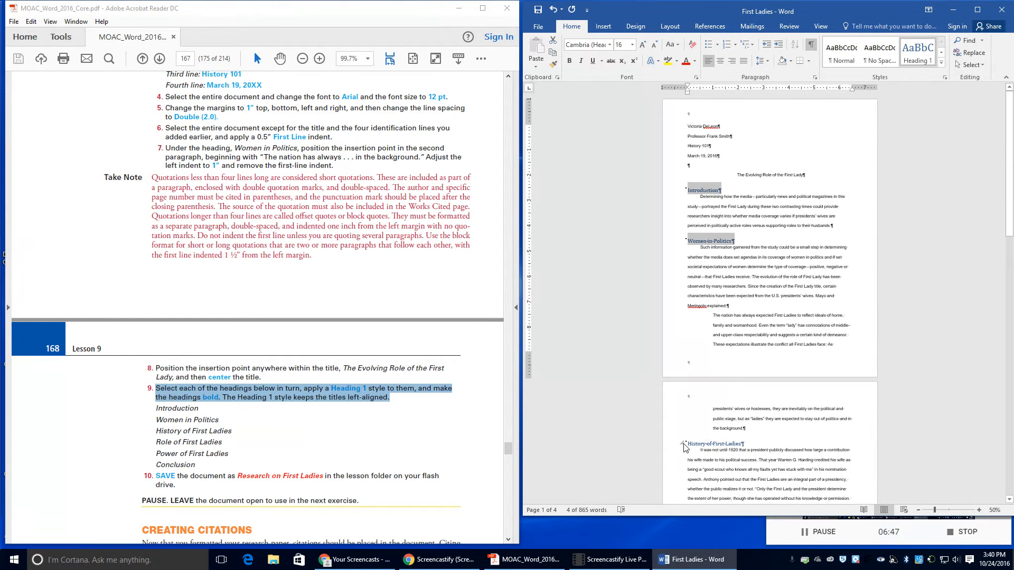
{"action": "left_click_drag", "start_coordinate": [688, 446], "coordinate": [756, 445]}
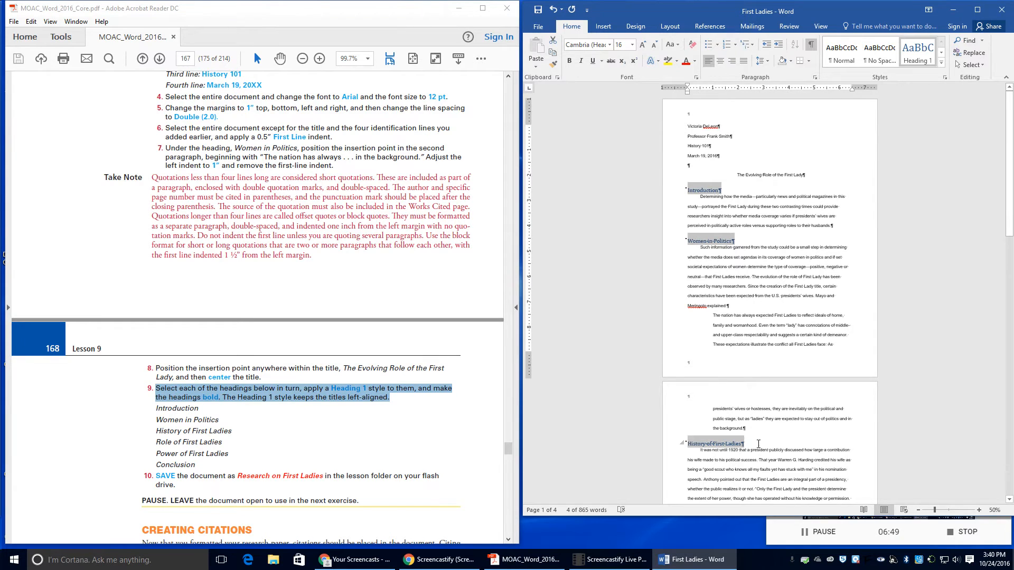
- Add the Role of First Ladies, Power of First Ladies and Conclusion headings to the selection and make all six headings bold
{"action": "scroll", "coordinate": [734, 403], "scroll_direction": "down", "scroll_amount": 2}
{"action": "scroll", "coordinate": [733, 400], "scroll_direction": "down", "scroll_amount": 2}
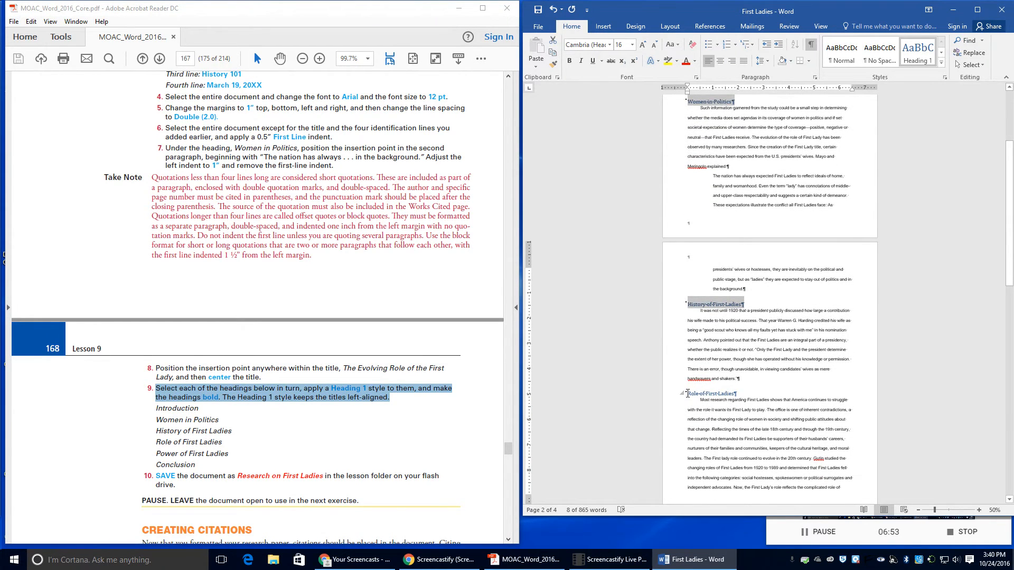
{"action": "left_click_drag", "start_coordinate": [687, 393], "coordinate": [737, 393]}
{"action": "scroll", "coordinate": [718, 392], "scroll_direction": "down", "scroll_amount": 1}
{"action": "scroll", "coordinate": [718, 392], "scroll_direction": "down", "scroll_amount": 8}
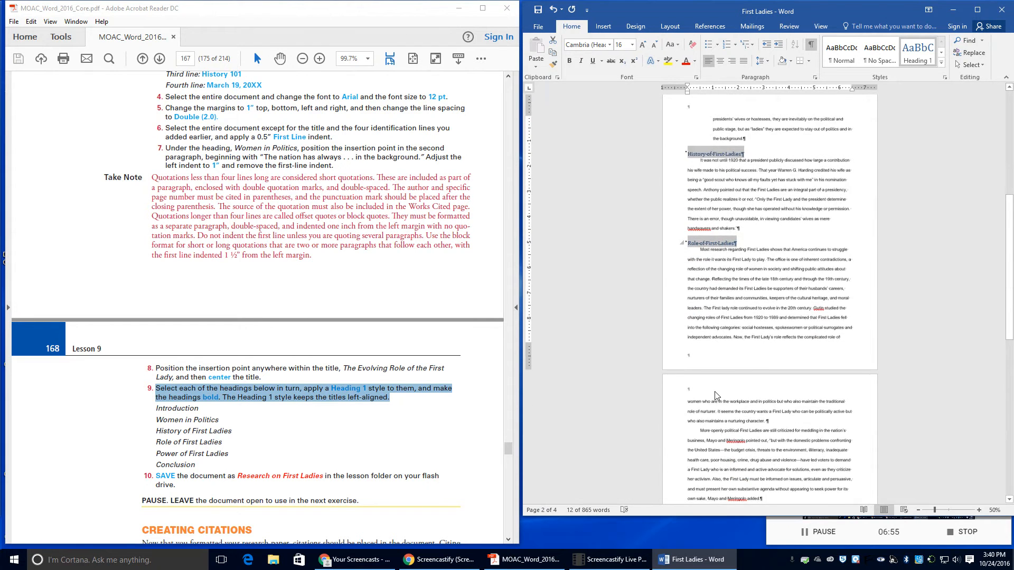
{"action": "left_click_drag", "start_coordinate": [687, 348], "coordinate": [743, 348]}
{"action": "scroll", "coordinate": [719, 384], "scroll_direction": "down", "scroll_amount": 4}
{"action": "scroll", "coordinate": [719, 384], "scroll_direction": "down", "scroll_amount": 1}
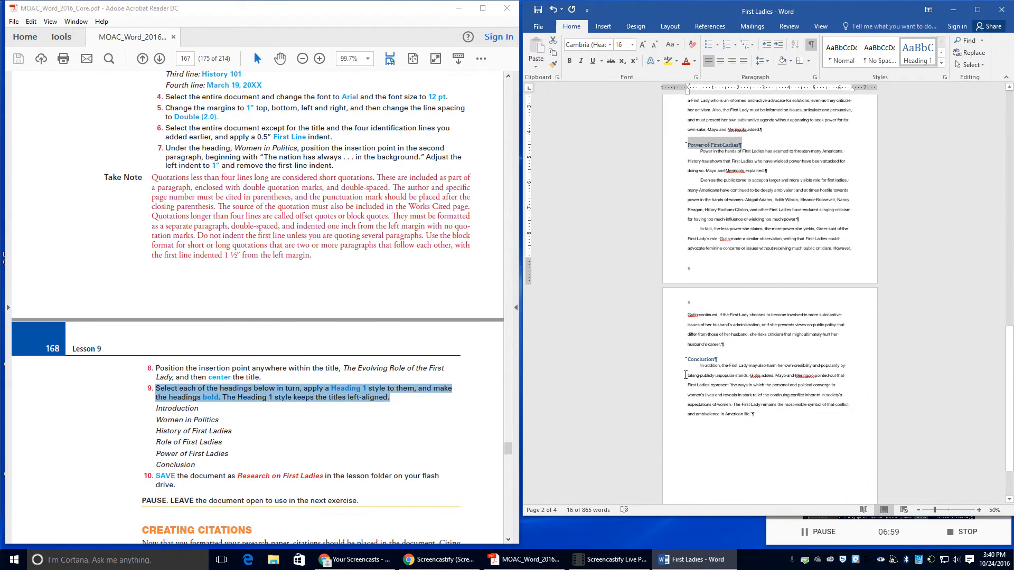
{"action": "left_click_drag", "start_coordinate": [687, 359], "coordinate": [719, 359]}
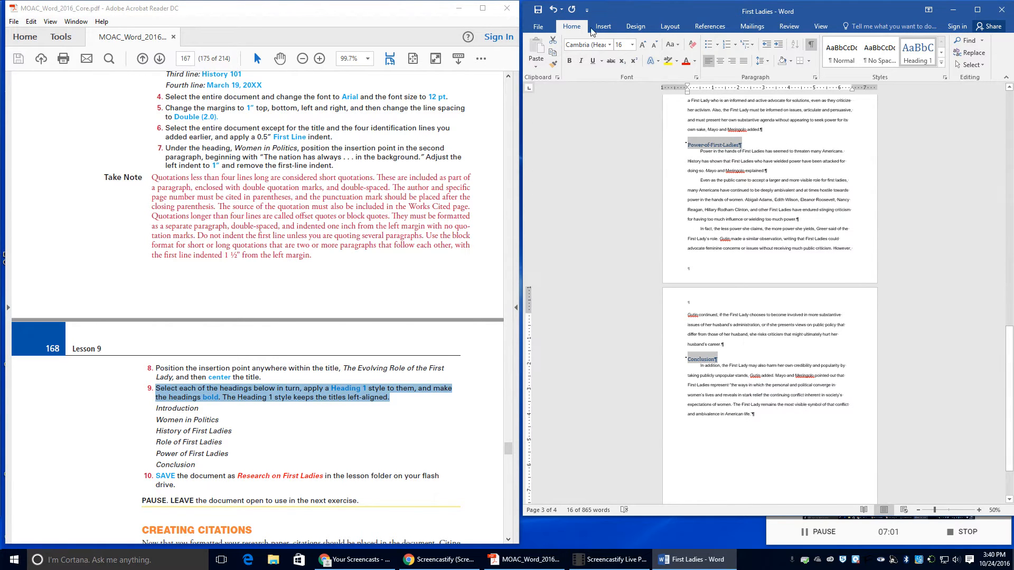
{"action": "left_click", "coordinate": [569, 61]}
{"action": "left_click", "coordinate": [781, 219]}
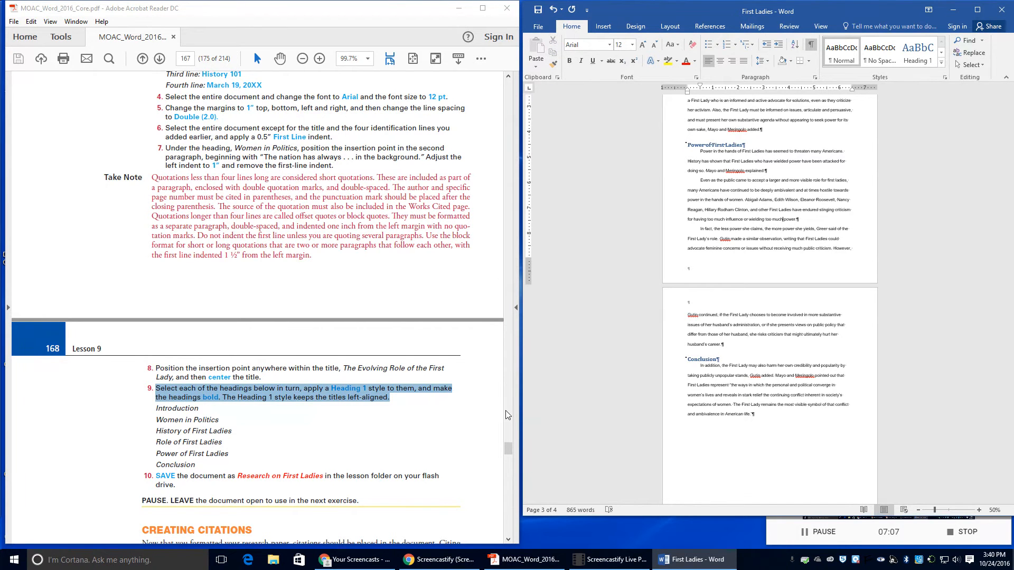
{"action": "scroll", "coordinate": [644, 329], "scroll_direction": "up", "scroll_amount": 10}
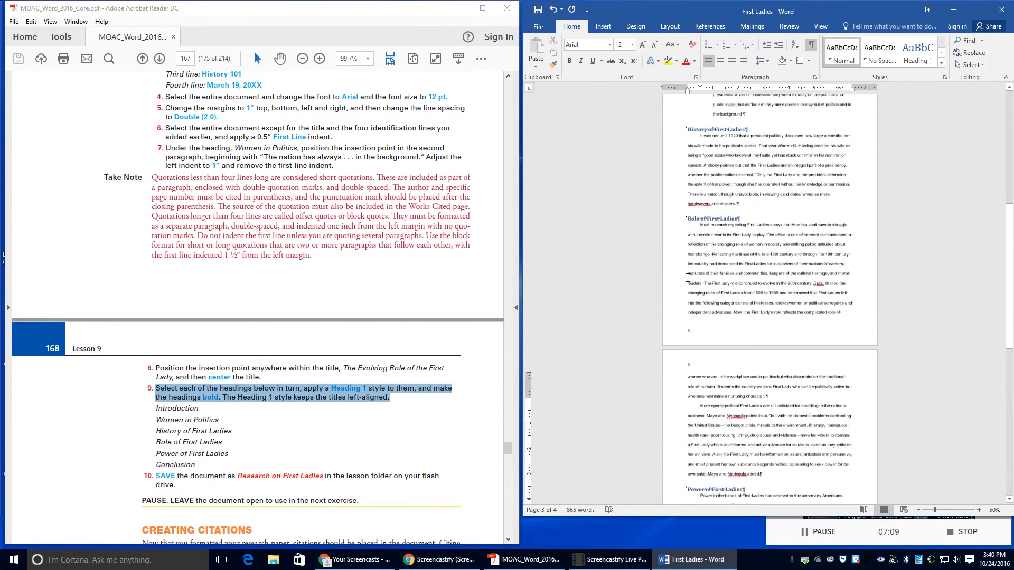
{"action": "scroll", "coordinate": [688, 278], "scroll_direction": "up", "scroll_amount": 2}
- Start saving the document under a new name and create a folder named Lesson 9 inside the word folder
{"action": "left_click", "coordinate": [539, 28]}
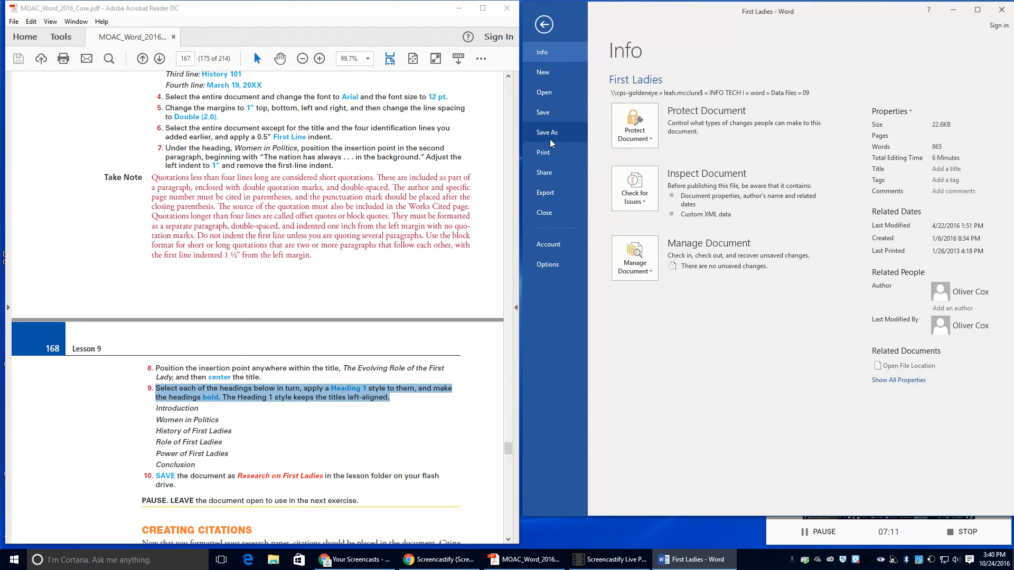
{"action": "left_click", "coordinate": [550, 138]}
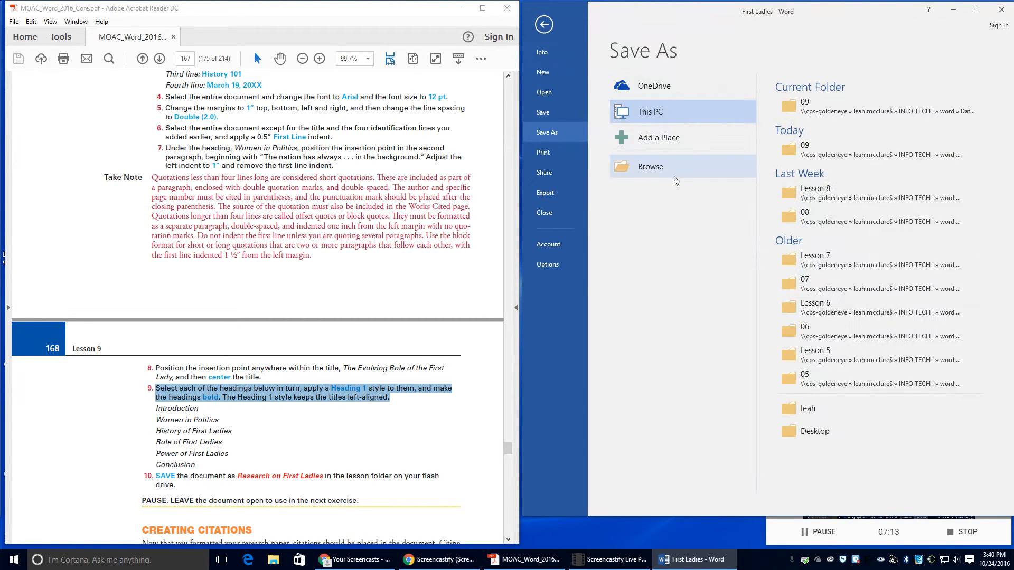
{"action": "left_click", "coordinate": [797, 115]}
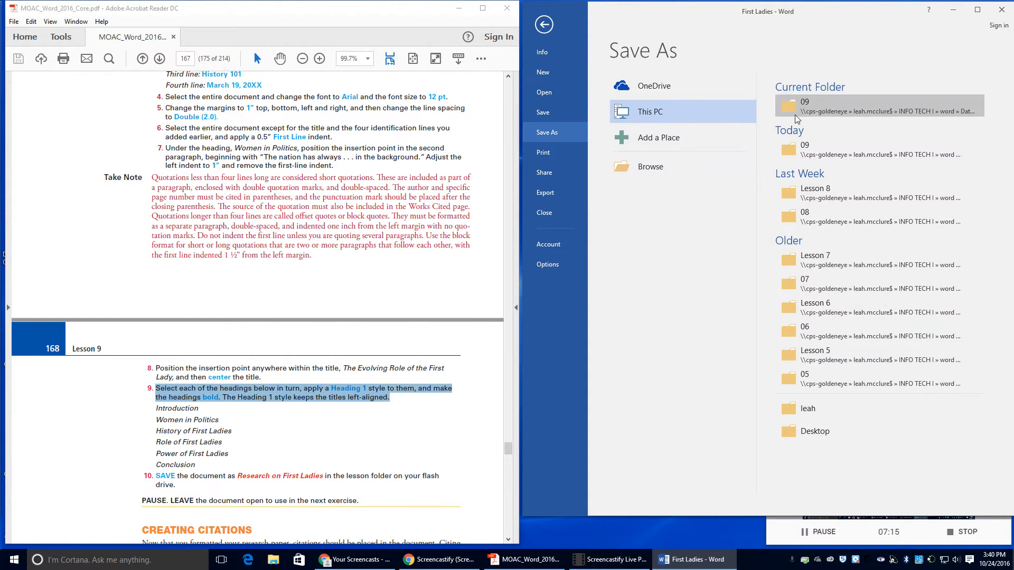
{"action": "left_click", "coordinate": [784, 26]}
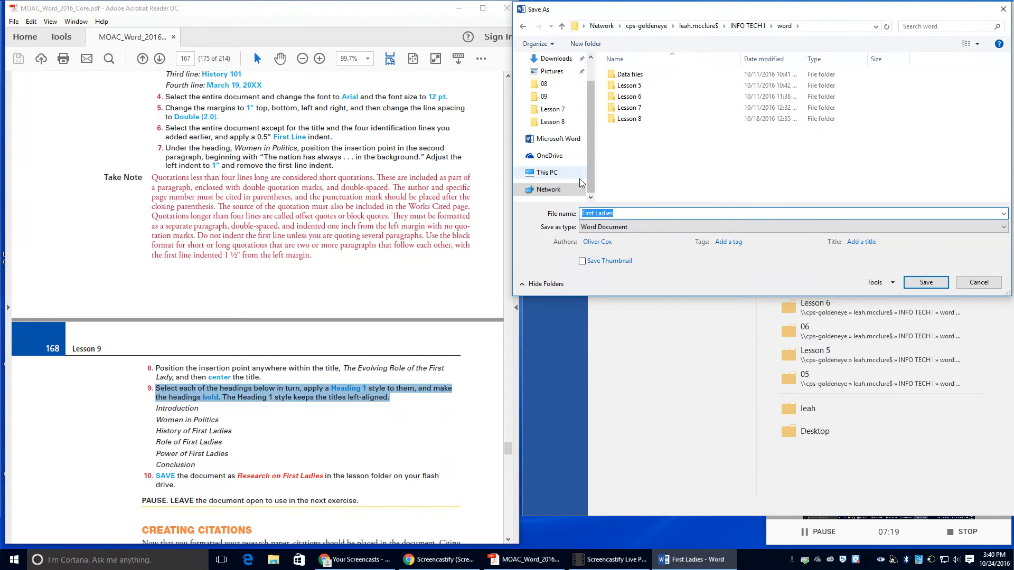
{"action": "left_click", "coordinate": [586, 44]}
{"action": "type", "text": "Lesson 9"}
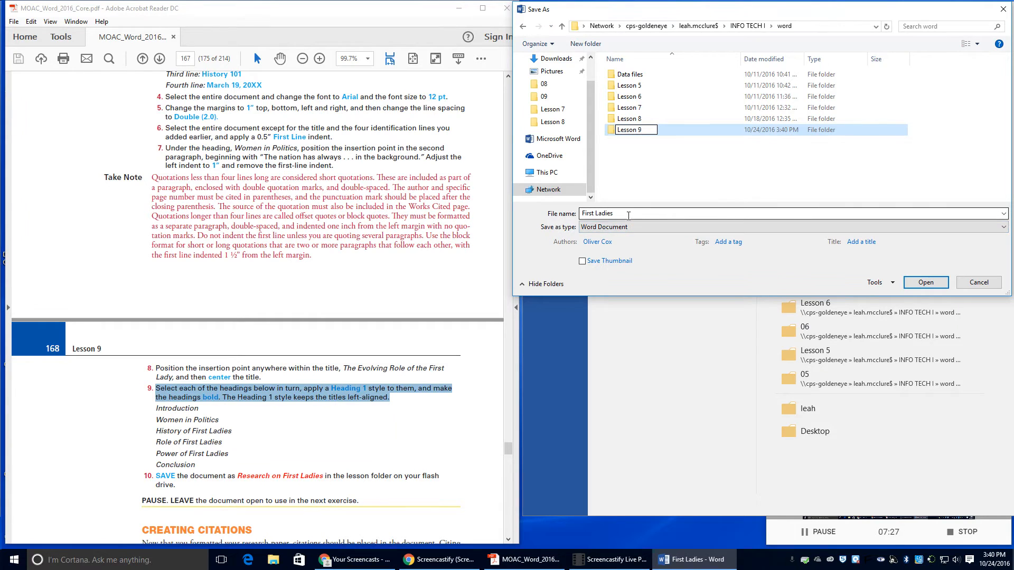
{"action": "left_click", "coordinate": [722, 155]}
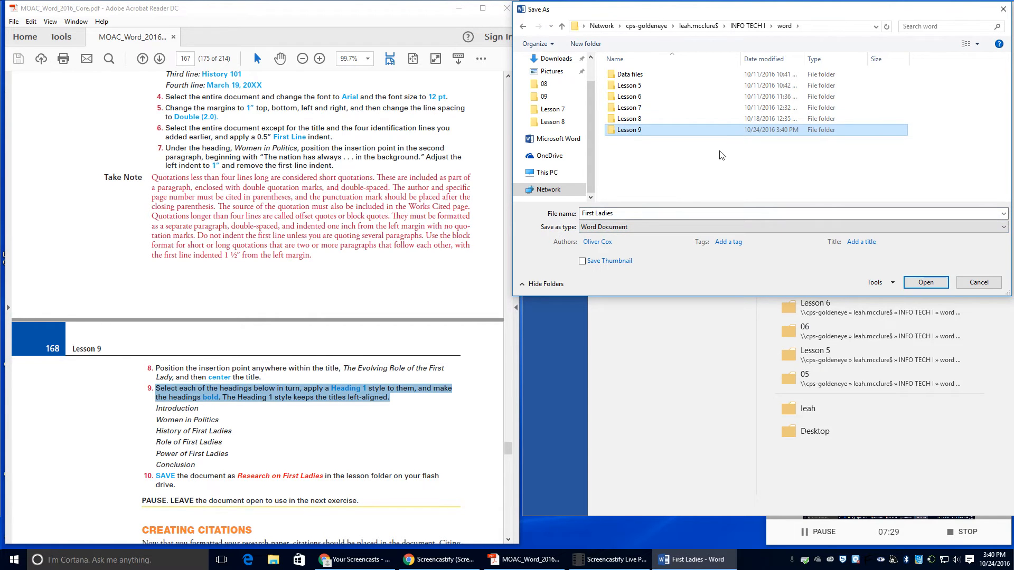
- Save the document as "Research on First Ladies" in the Lesson 9 folder
{"action": "double_click", "coordinate": [635, 131]}
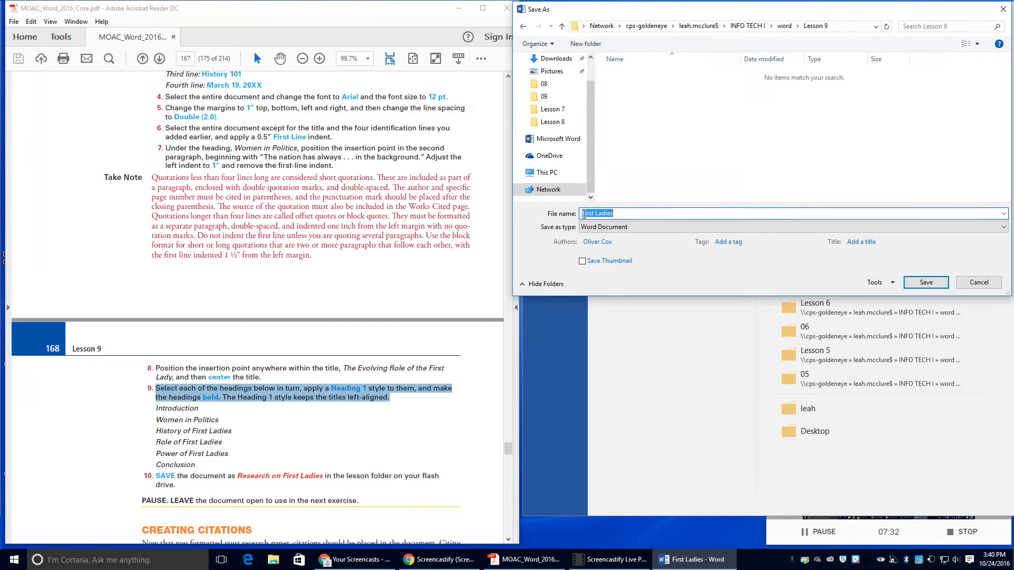
{"action": "key", "text": "Left"}
{"action": "type", "text": "Research on"}
{"action": "left_click", "coordinate": [924, 284]}
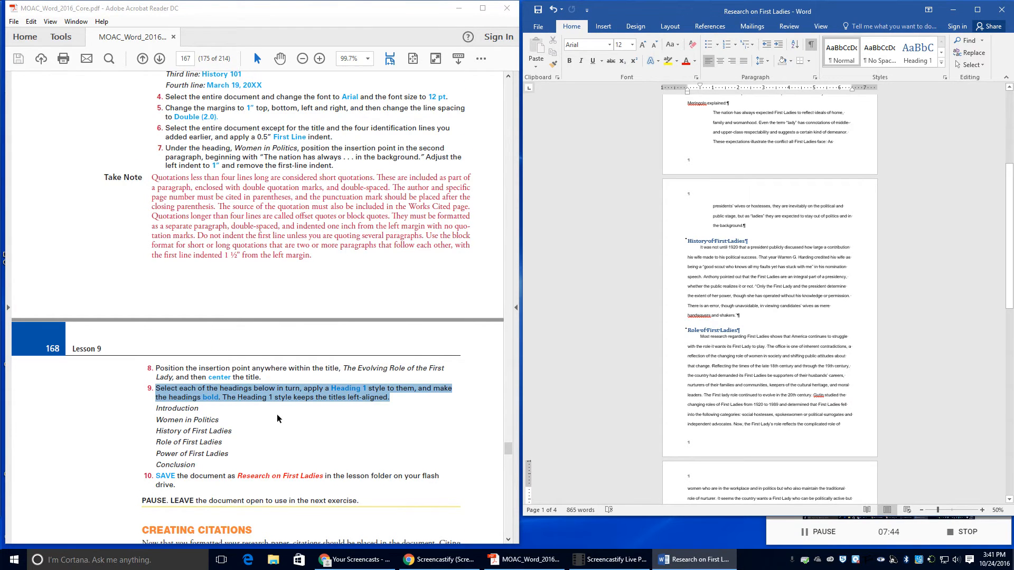
- Read the Creating Citations section in the PDF through to step 1 of the Create Citations exercise on page 169
{"action": "scroll", "coordinate": [276, 412], "scroll_direction": "down", "scroll_amount": 4}
{"action": "scroll", "coordinate": [276, 412], "scroll_direction": "down", "scroll_amount": 3}
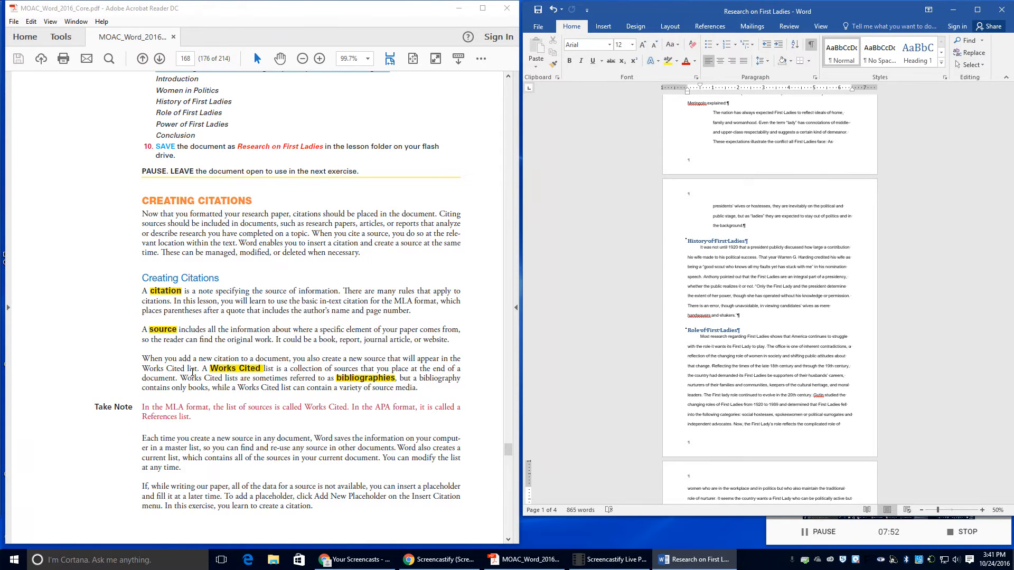
{"action": "scroll", "coordinate": [192, 373], "scroll_direction": "down", "scroll_amount": 2}
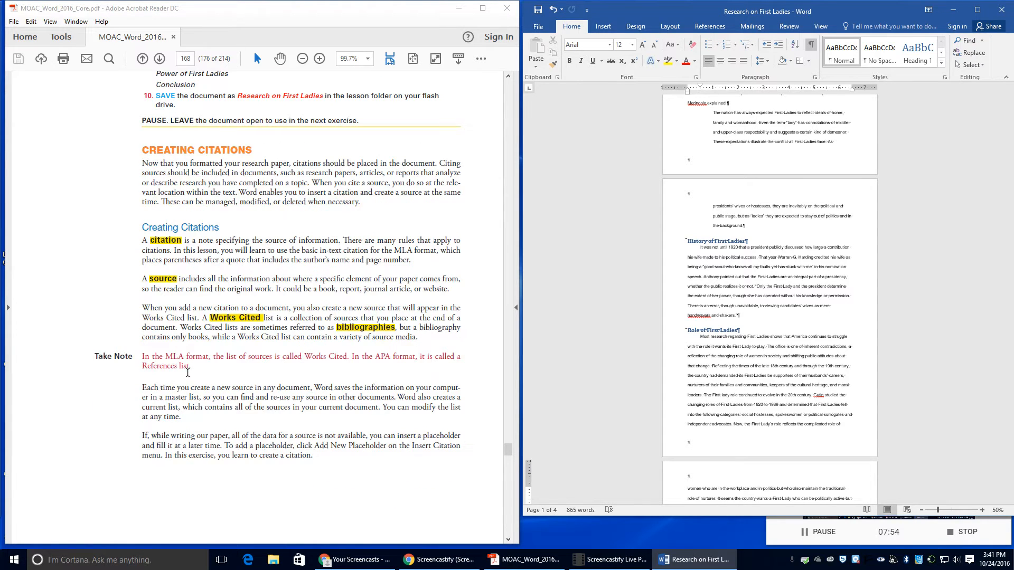
{"action": "scroll", "coordinate": [166, 371], "scroll_direction": "down", "scroll_amount": 4}
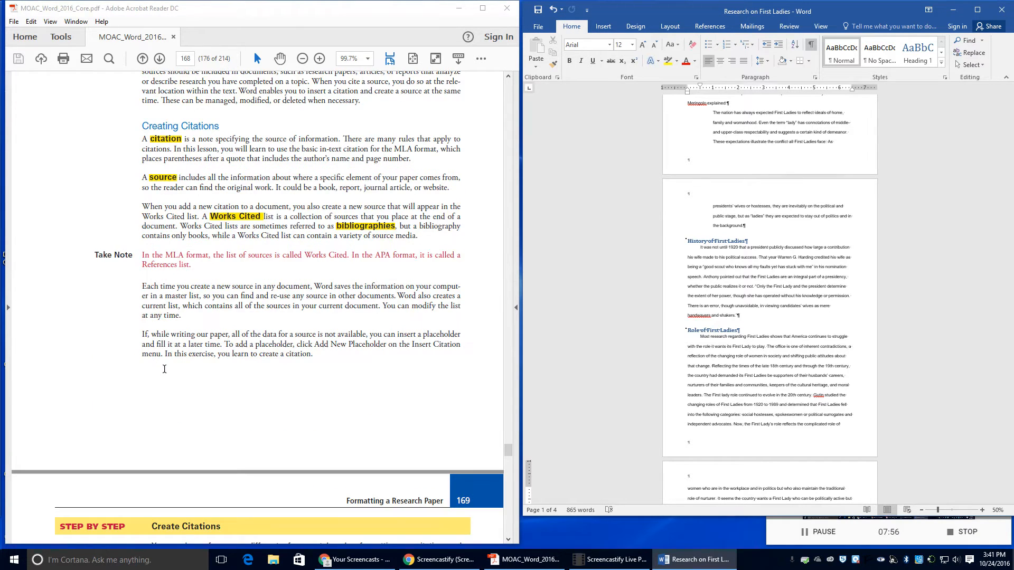
{"action": "scroll", "coordinate": [164, 369], "scroll_direction": "down", "scroll_amount": 2}
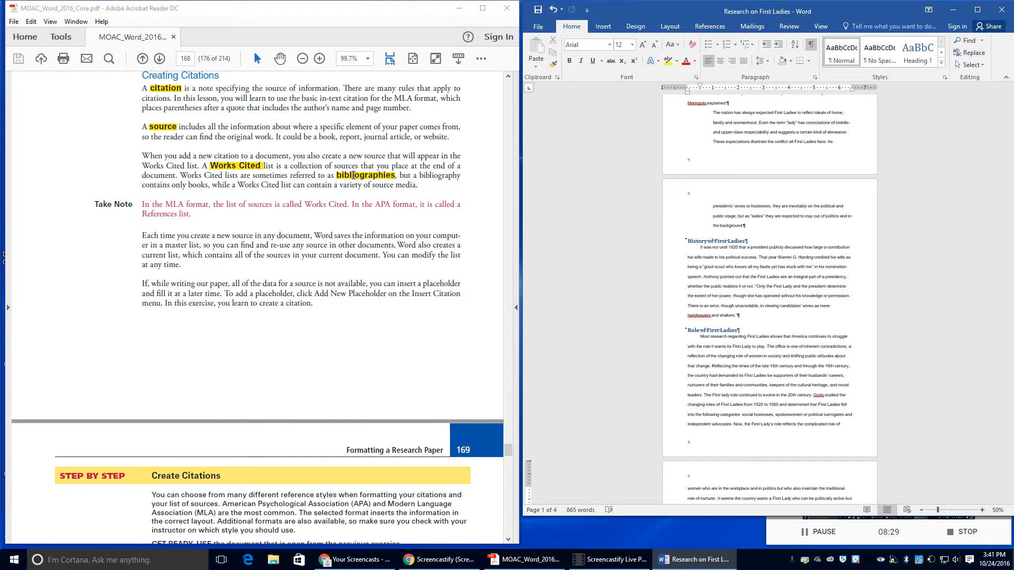
{"action": "scroll", "coordinate": [268, 358], "scroll_direction": "down", "scroll_amount": 3}
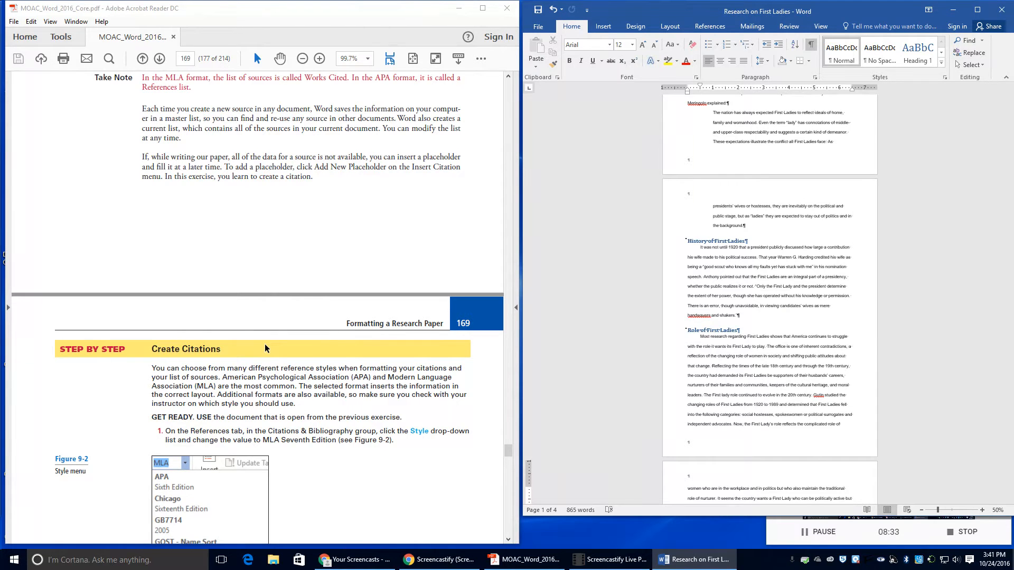
{"action": "scroll", "coordinate": [265, 344], "scroll_direction": "down", "scroll_amount": 2}
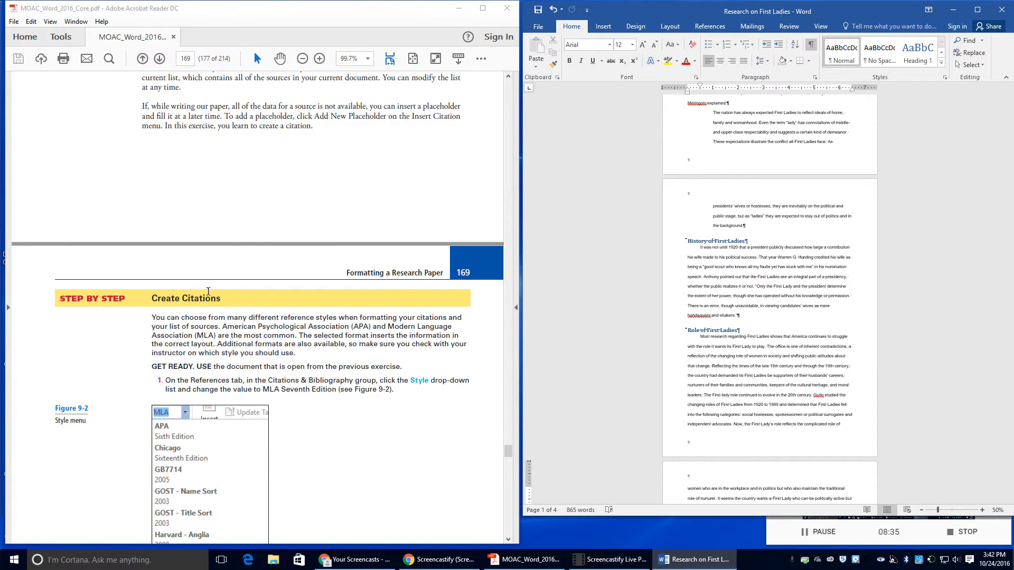
{"action": "scroll", "coordinate": [205, 315], "scroll_direction": "down", "scroll_amount": 1}
{"action": "scroll", "coordinate": [205, 316], "scroll_direction": "down", "scroll_amount": 1}
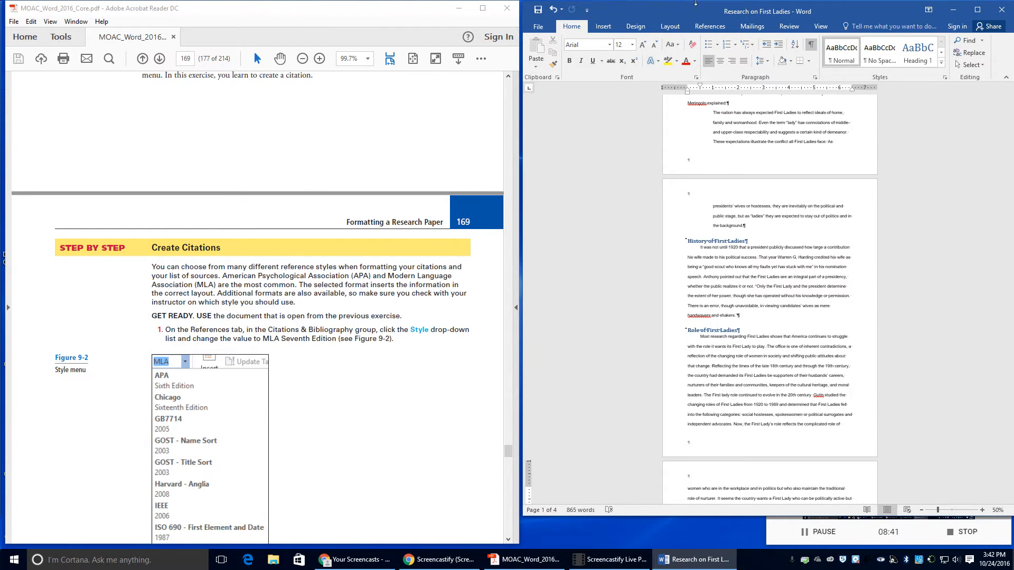
- Set the citation and bibliography style to MLA Seventh Edition
{"action": "left_click", "coordinate": [708, 27]}
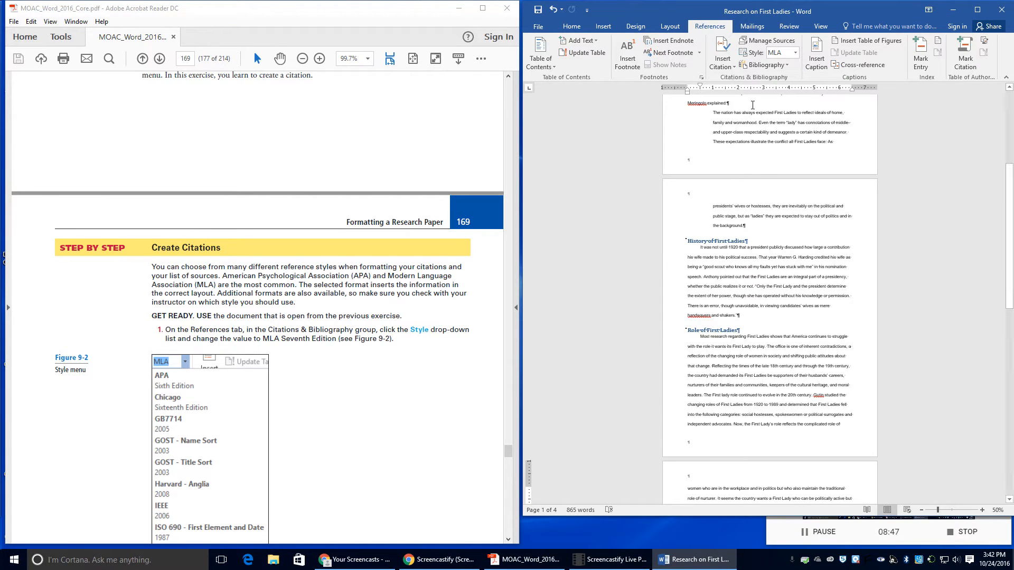
{"action": "left_click", "coordinate": [796, 54]}
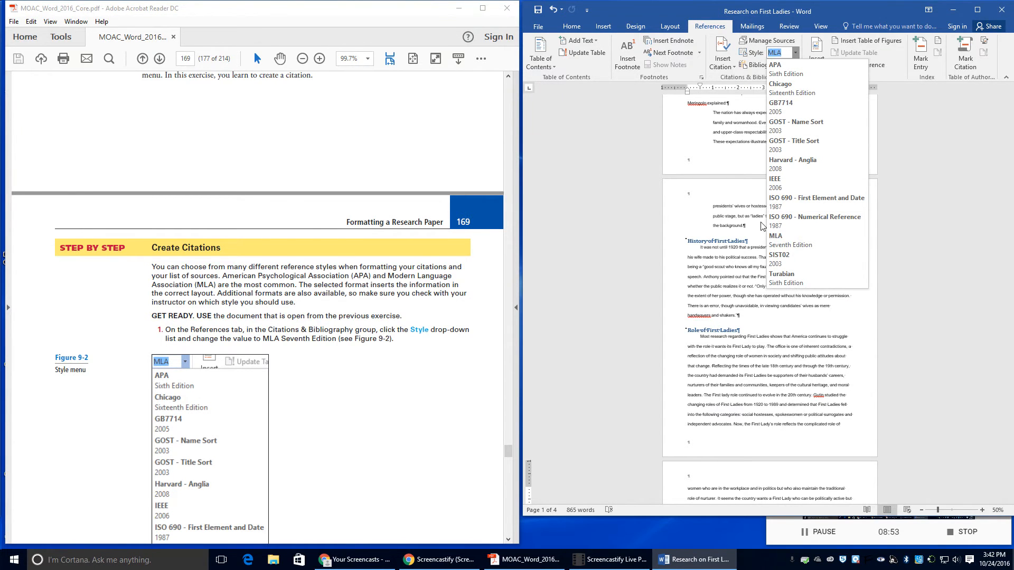
{"action": "scroll", "coordinate": [327, 316], "scroll_direction": "down", "scroll_amount": 4}
{"action": "scroll", "coordinate": [328, 321], "scroll_direction": "down", "scroll_amount": 1}
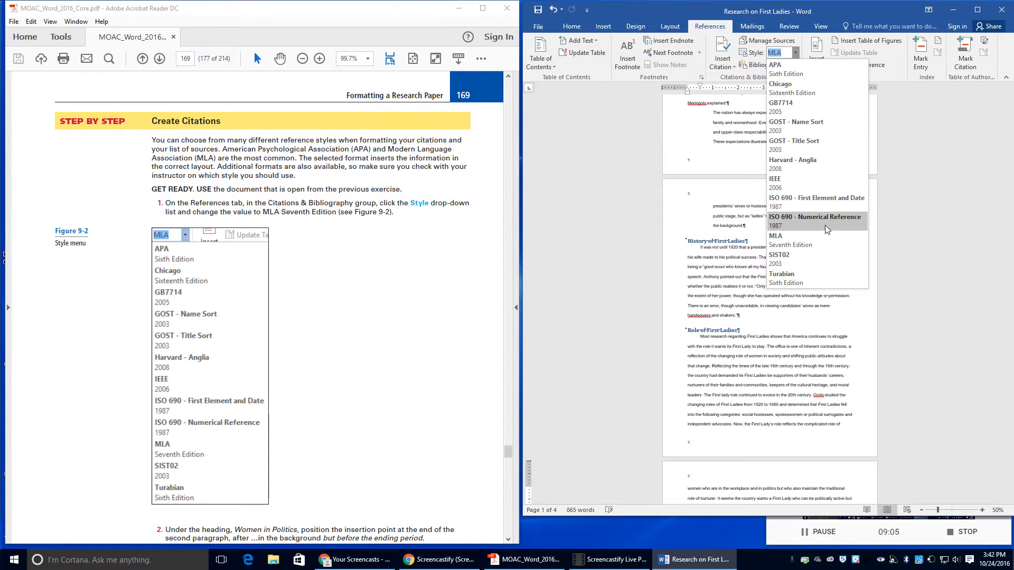
{"action": "left_click", "coordinate": [801, 246]}
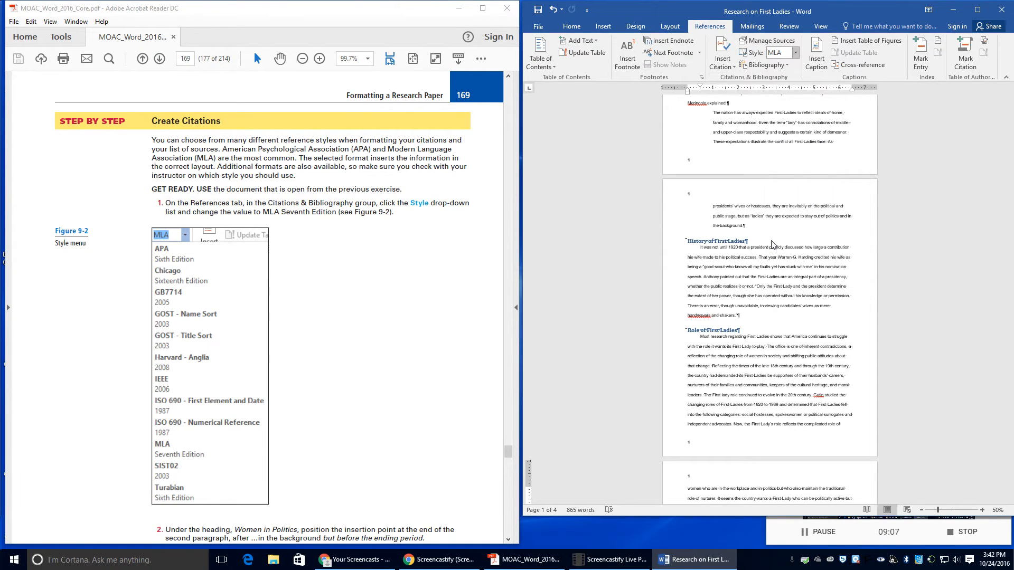
{"action": "scroll", "coordinate": [369, 262], "scroll_direction": "down", "scroll_amount": 5}
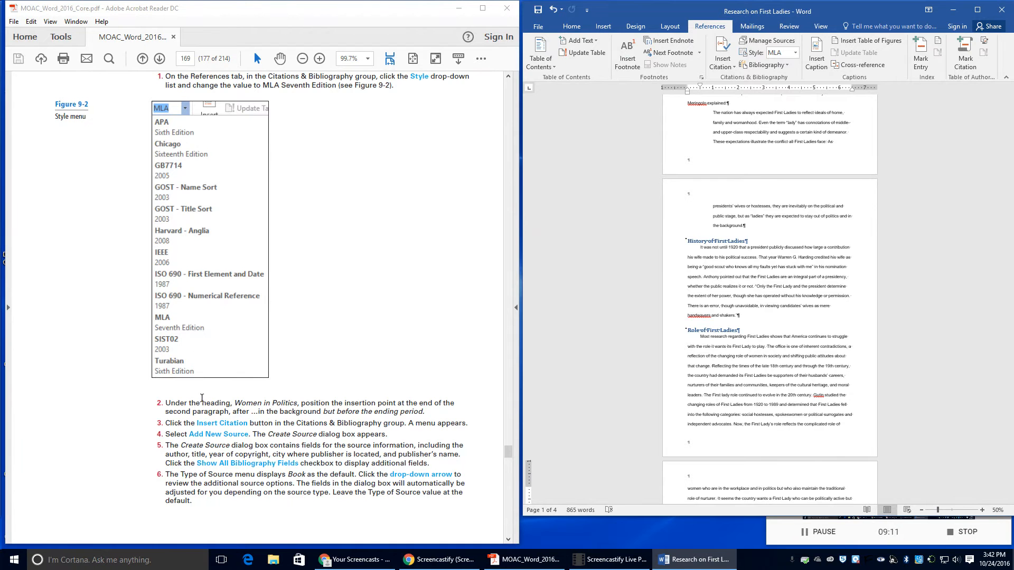
{"action": "left_click", "coordinate": [795, 53]}
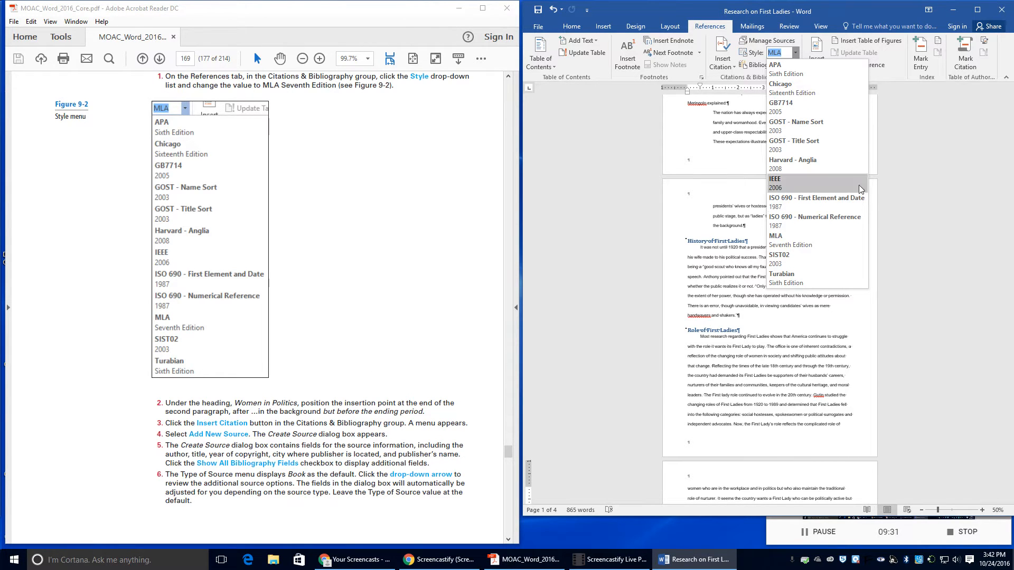
{"action": "left_click", "coordinate": [797, 239]}
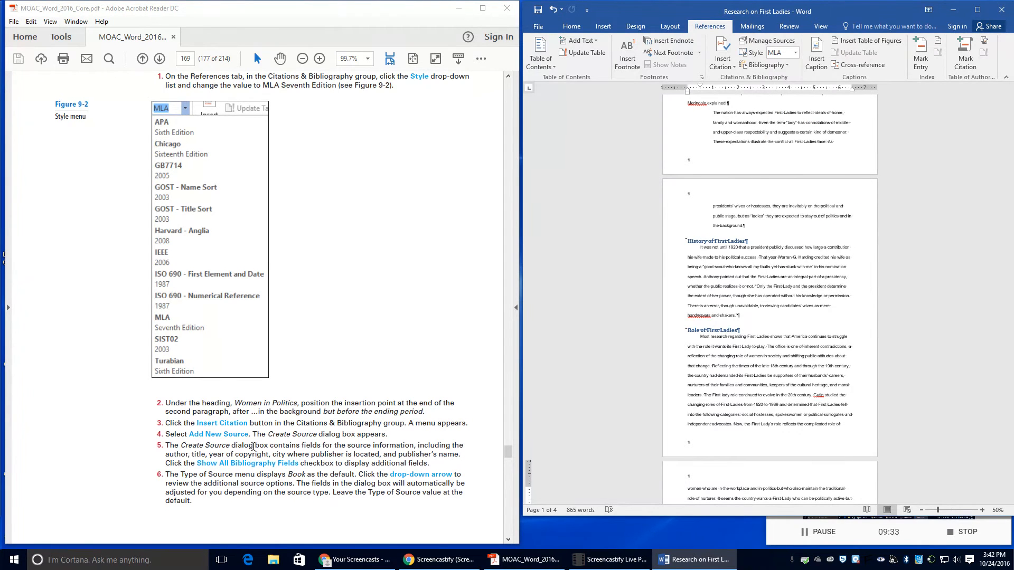
- Place the insertion point after "in the background" but before the period ending the second paragraph under Women in Politics
{"action": "scroll", "coordinate": [283, 386], "scroll_direction": "up", "scroll_amount": 1}
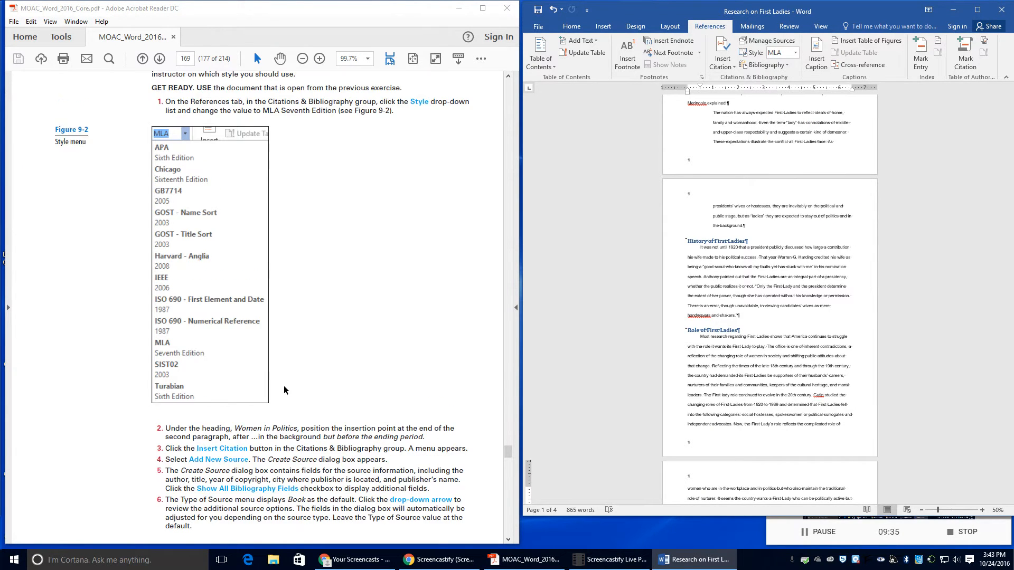
{"action": "scroll", "coordinate": [284, 386], "scroll_direction": "up", "scroll_amount": 1}
{"action": "scroll", "coordinate": [287, 376], "scroll_direction": "down", "scroll_amount": 1}
{"action": "scroll", "coordinate": [763, 277], "scroll_direction": "up", "scroll_amount": 6}
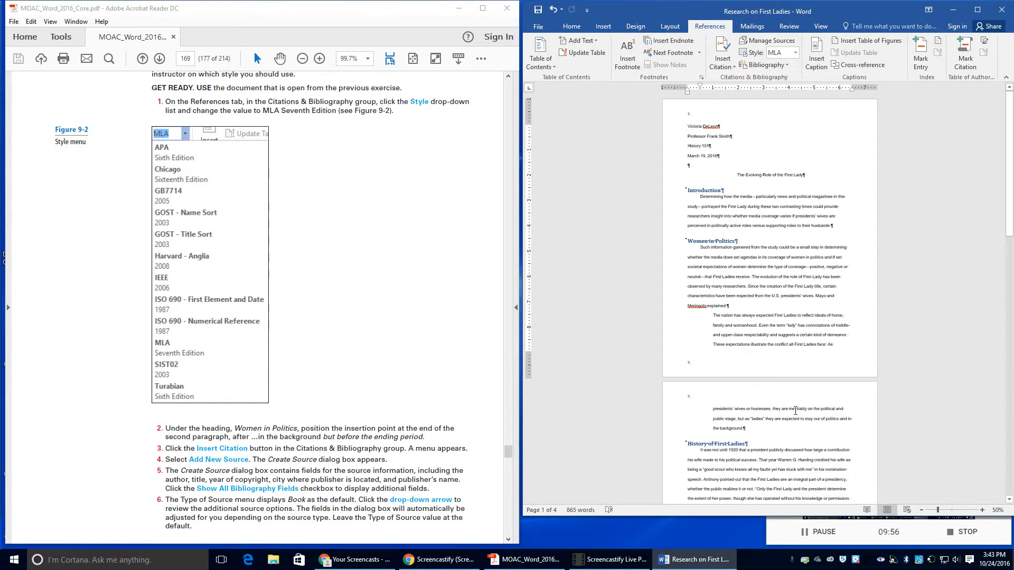
{"action": "left_click", "coordinate": [984, 512]}
{"action": "left_click", "coordinate": [983, 512]}
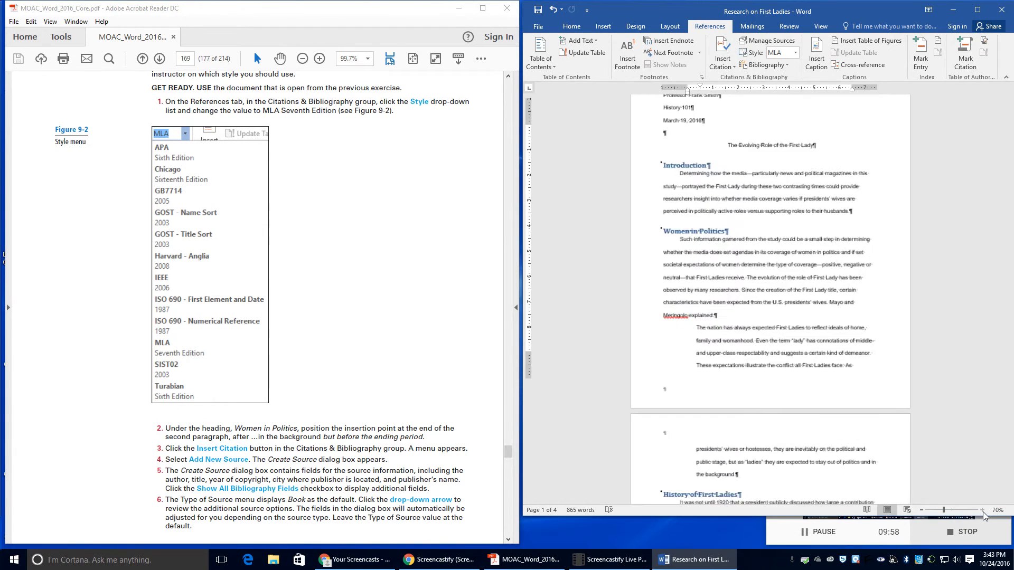
{"action": "left_click", "coordinate": [984, 512]}
{"action": "left_click", "coordinate": [984, 511]}
{"action": "left_click", "coordinate": [983, 511]}
{"action": "left_click", "coordinate": [983, 512]}
{"action": "left_click", "coordinate": [983, 512]}
{"action": "scroll", "coordinate": [713, 422], "scroll_direction": "down", "scroll_amount": 5}
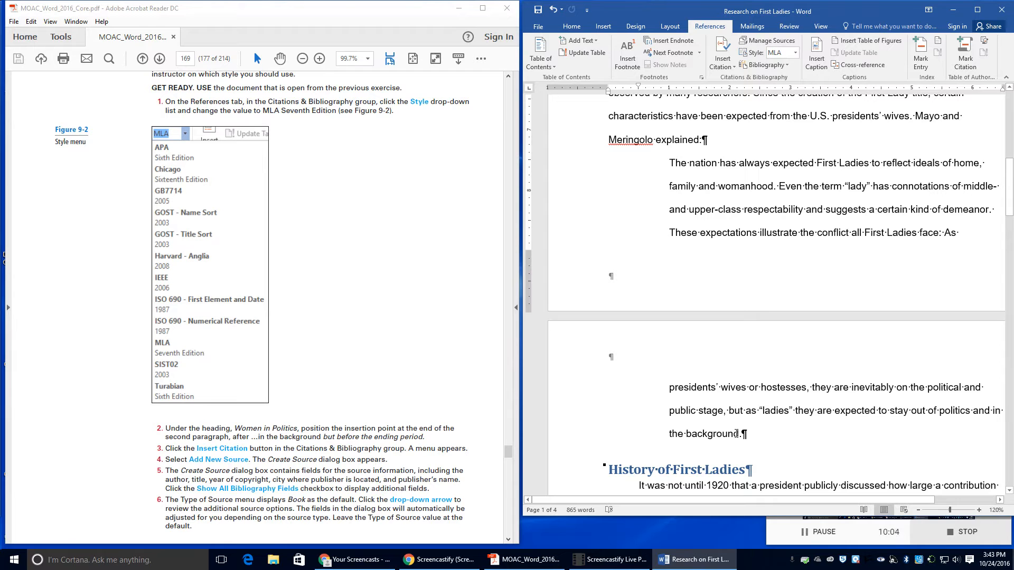
{"action": "left_click", "coordinate": [739, 434]}
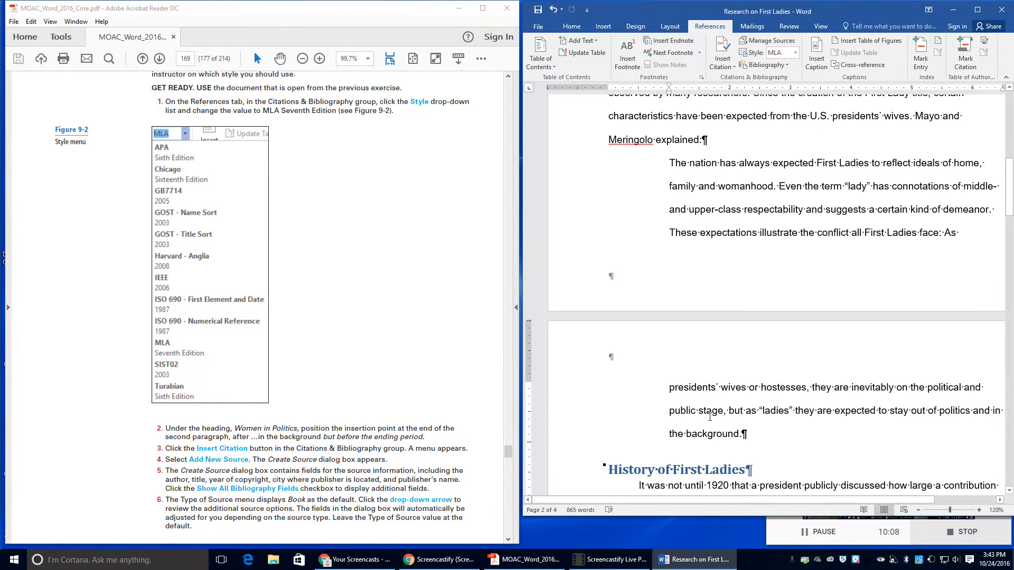
{"action": "scroll", "coordinate": [739, 437], "scroll_direction": "down", "scroll_amount": 1}
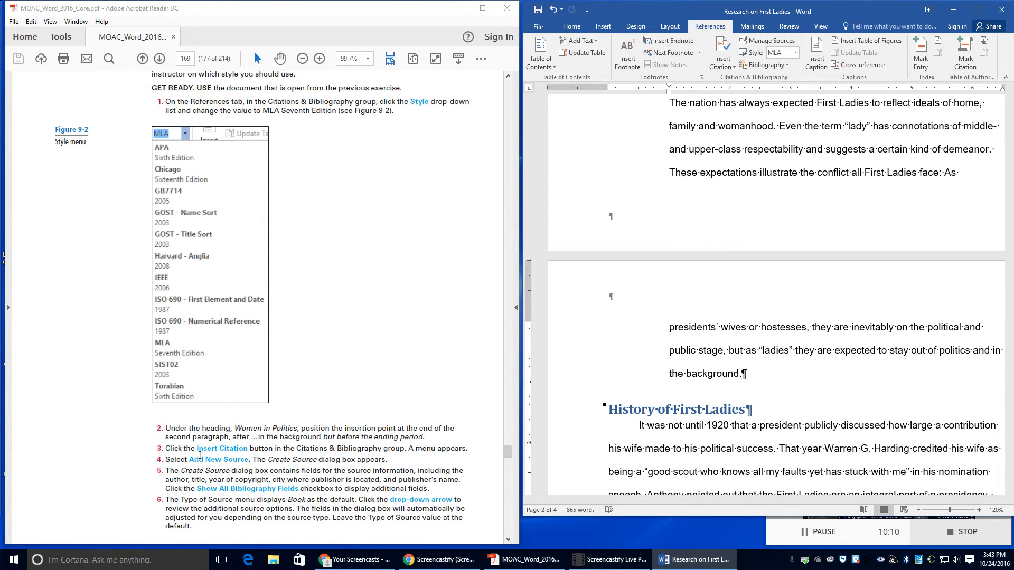
- Start a new citation source of type Book with all bibliography fields shown
{"action": "left_click", "coordinate": [727, 66]}
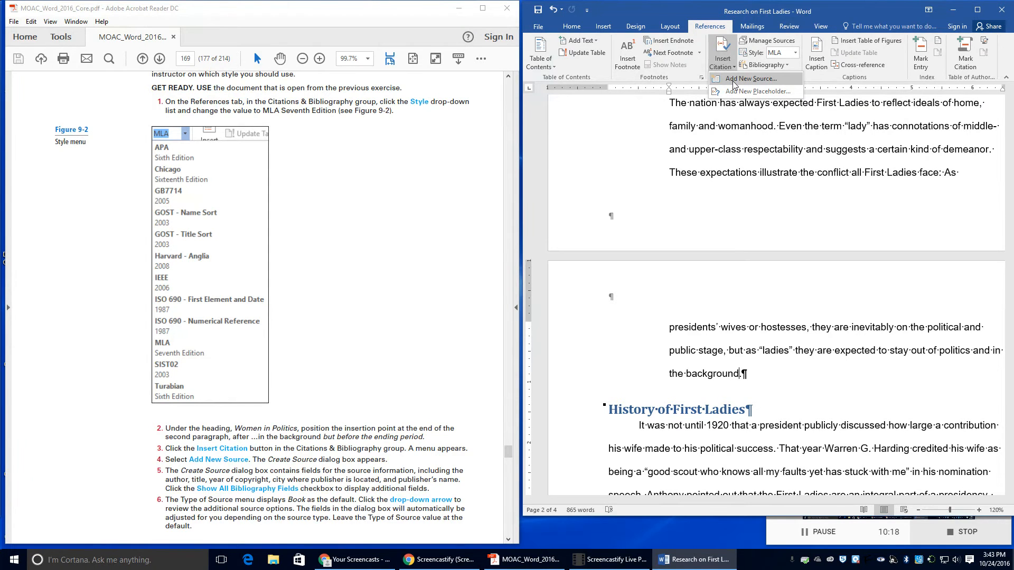
{"action": "left_click", "coordinate": [733, 81]}
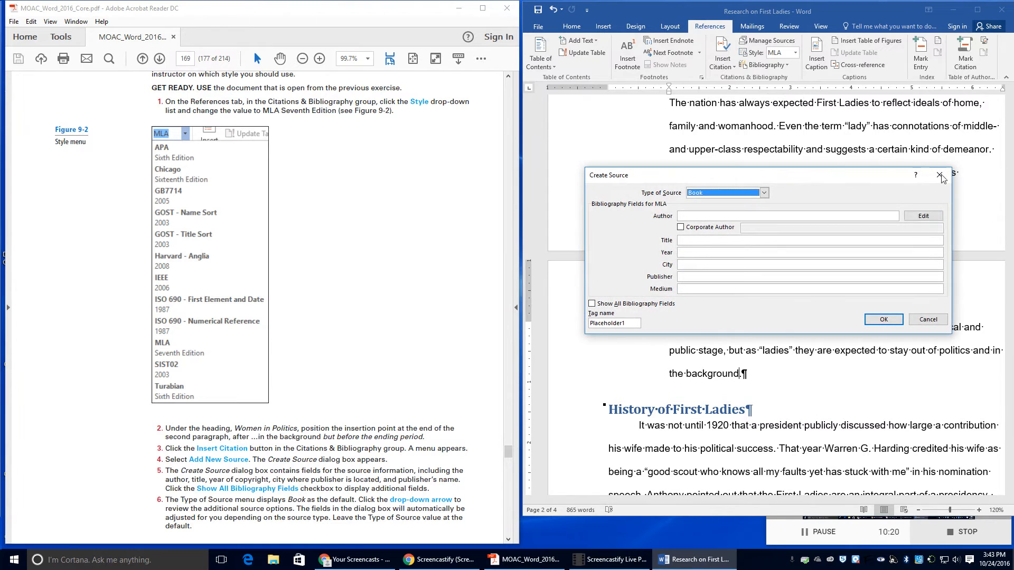
{"action": "scroll", "coordinate": [284, 359], "scroll_direction": "down", "scroll_amount": 2}
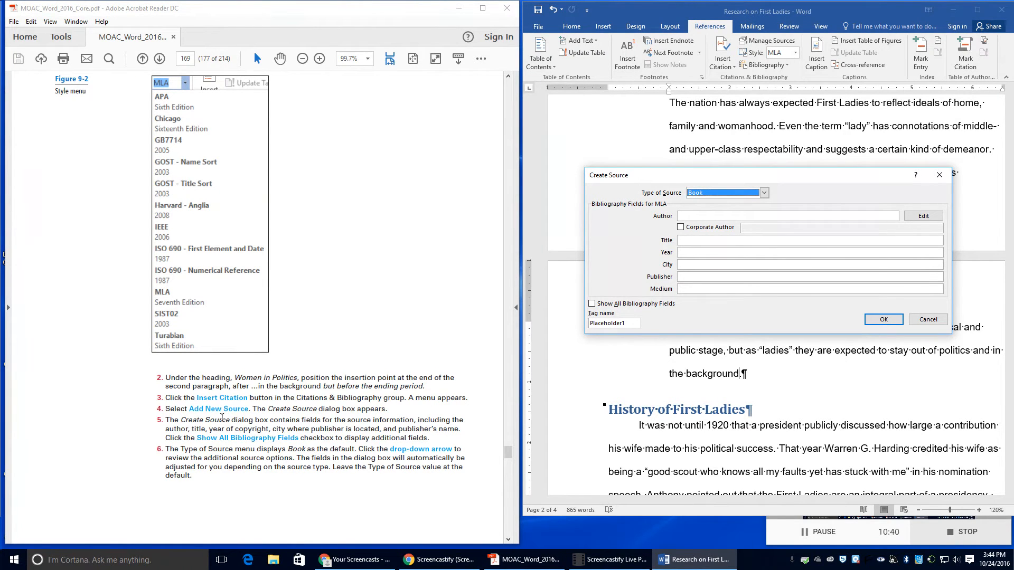
{"action": "left_click", "coordinate": [592, 304]}
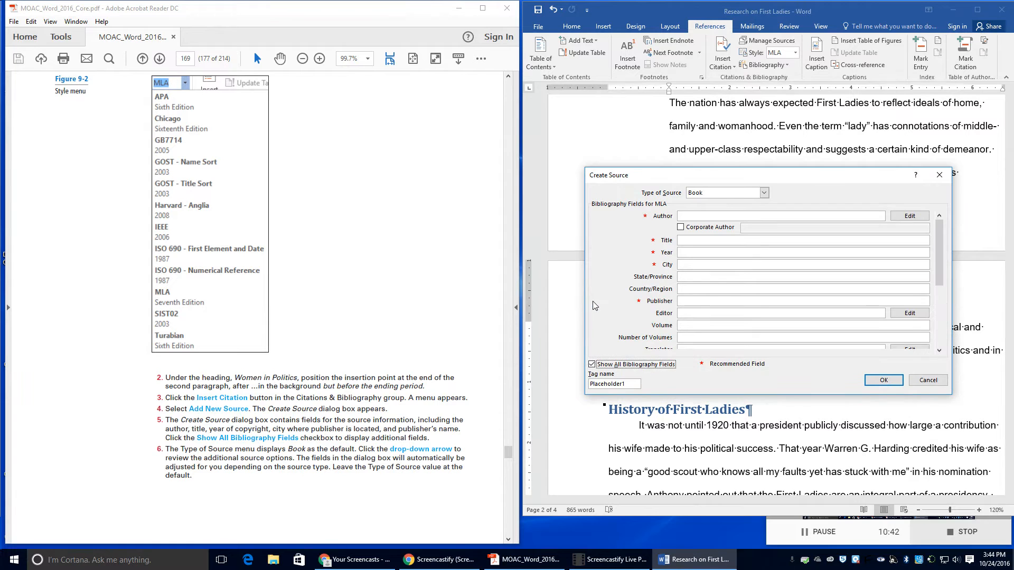
{"action": "scroll", "coordinate": [346, 432], "scroll_direction": "down", "scroll_amount": 1}
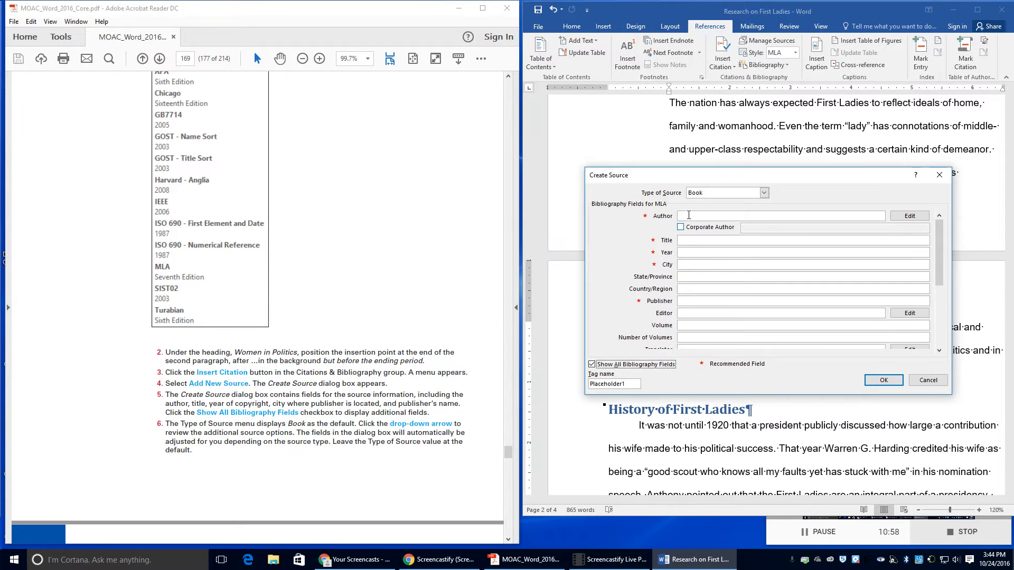
{"action": "left_click", "coordinate": [752, 194]}
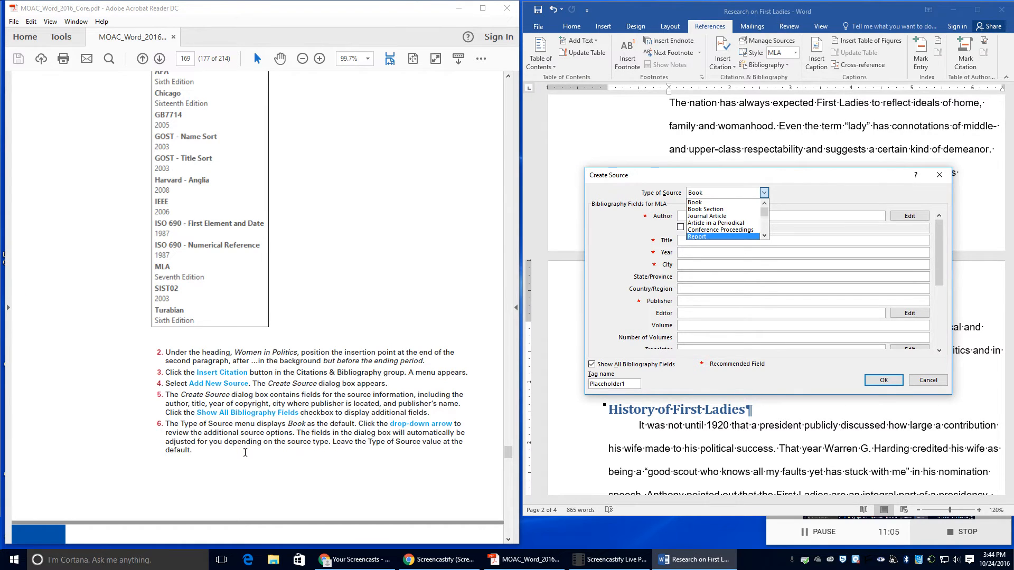
{"action": "scroll", "coordinate": [245, 452], "scroll_direction": "down", "scroll_amount": 3}
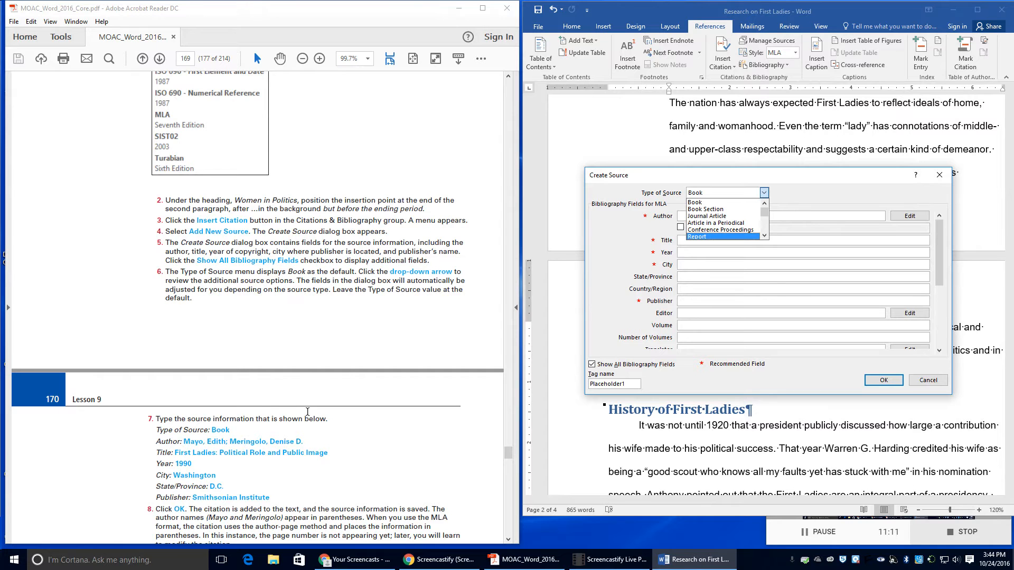
{"action": "left_click", "coordinate": [695, 204]}
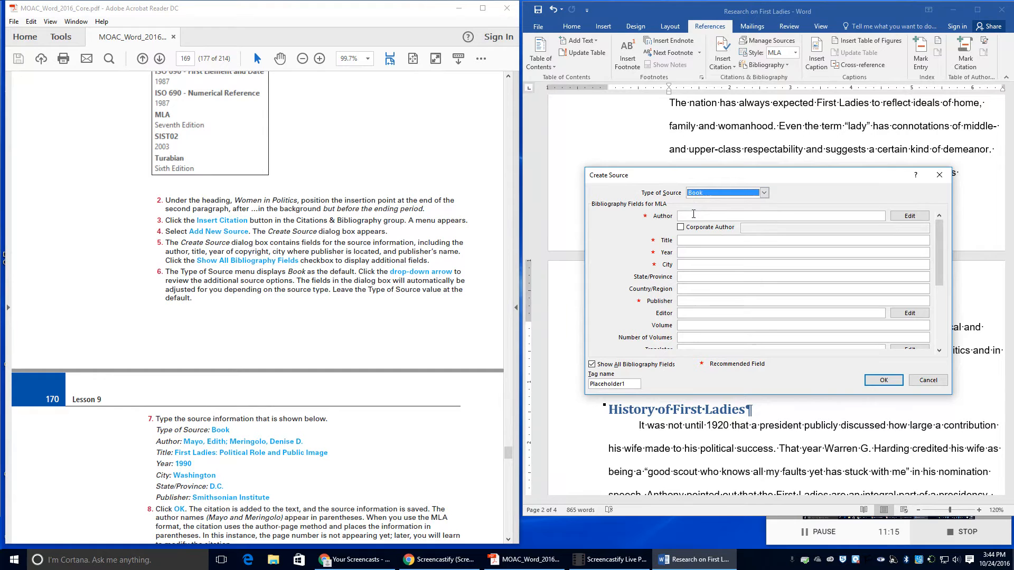
- Enter the book's two authors and the title "First Ladies: Political Role and Public Image"
{"action": "left_click", "coordinate": [694, 215]}
{"action": "type", "text": "May"}
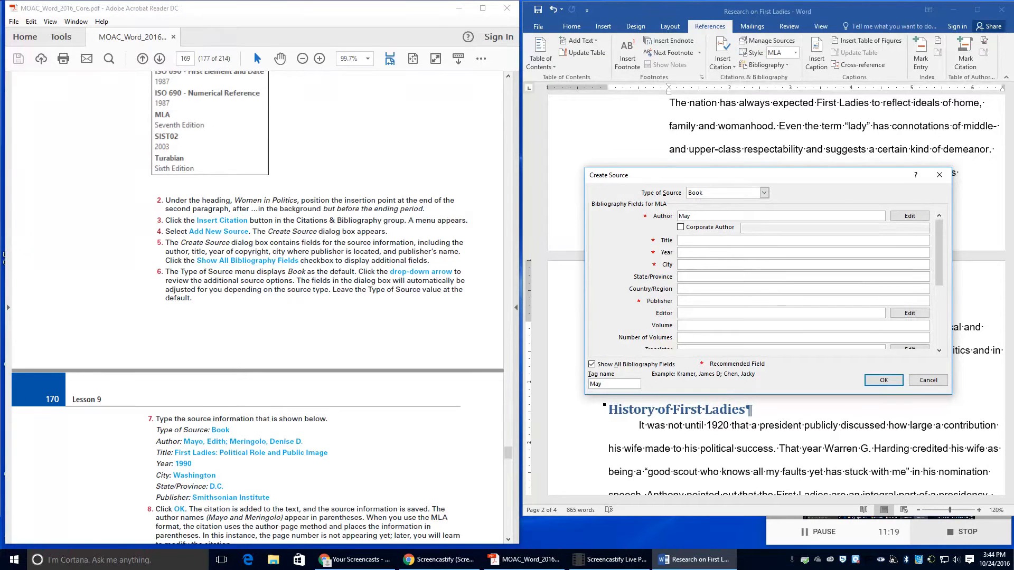
{"action": "type", "text": ", Edith; Ma"}
{"action": "type", "text": "ringolo, Denise D."}
{"action": "left_click", "coordinate": [682, 241]}
{"action": "type", "text": "First Ladie"}
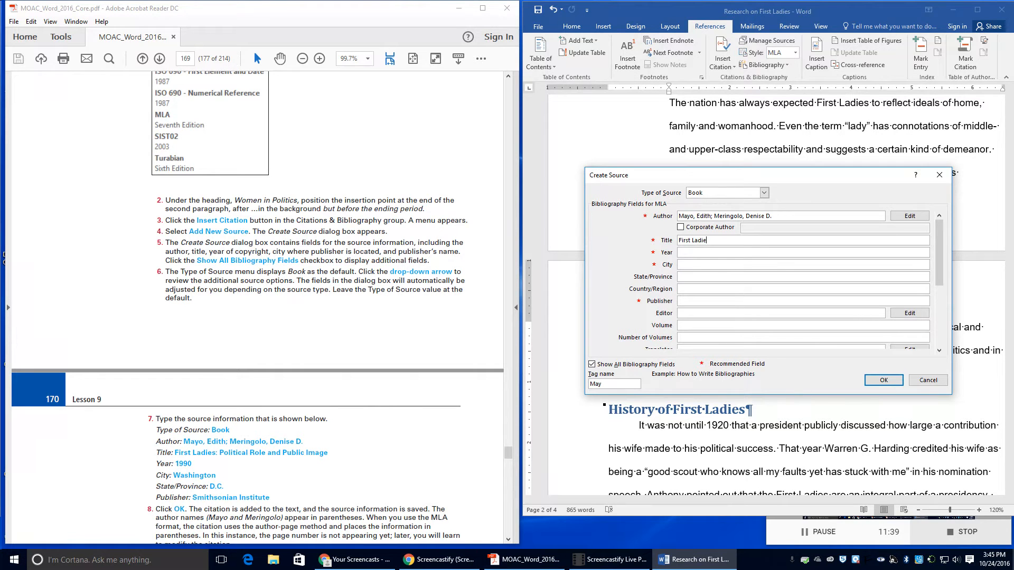
{"action": "type", "text": "s: Political Role and Public Imag"}
- Set the source's year to 1990, city to Washington and state/province to D.C
{"action": "left_click", "coordinate": [692, 253]}
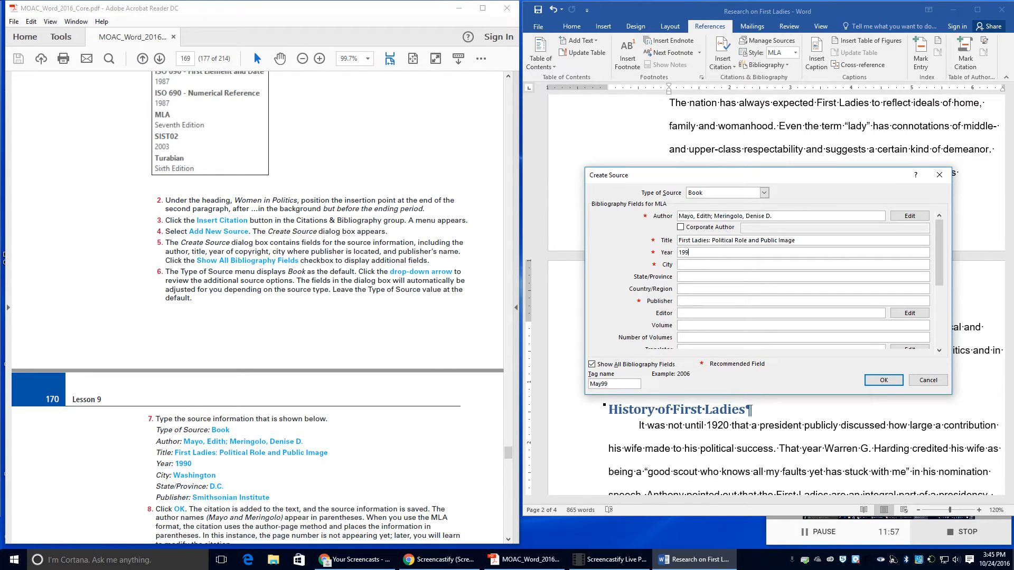
{"action": "key", "text": "Tab"}
{"action": "type", "text": "War"}
{"action": "type", "text": "hingto"}
{"action": "key", "text": "Tab"}
{"action": "type", "text": "D"}
- Enter Smithsonian Institute as the publisher and insert the citation for the completed book source
{"action": "key", "text": "Tab"}
{"action": "key", "text": "Tab"}
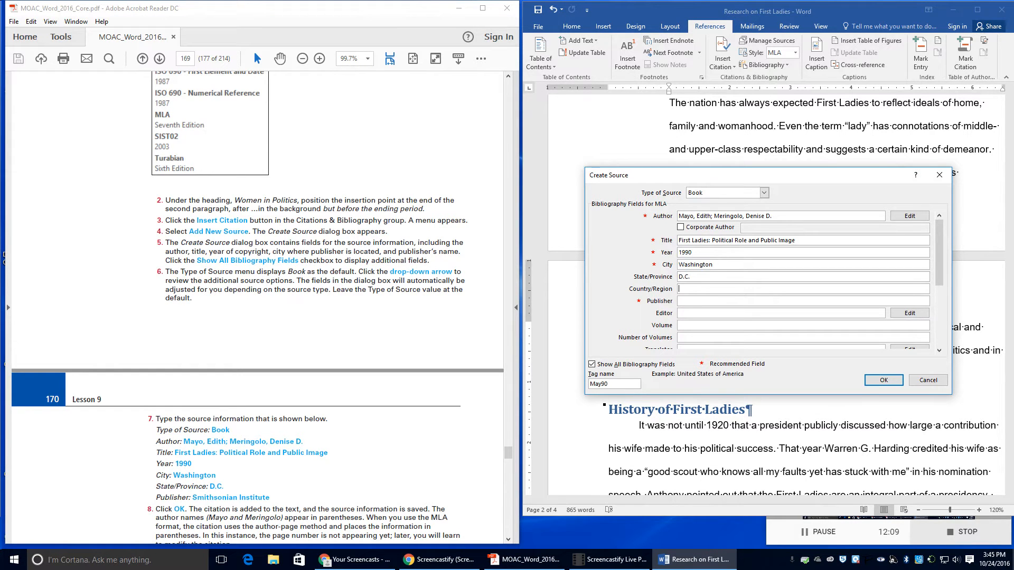
{"action": "type", "text": "Smithsonian Institu"}
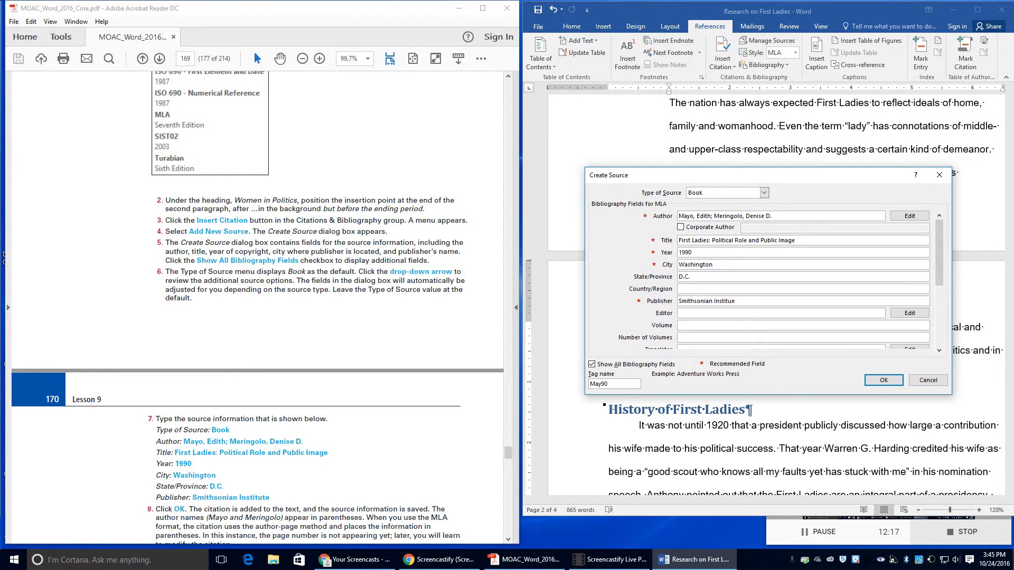
{"action": "type", "text": "te"}
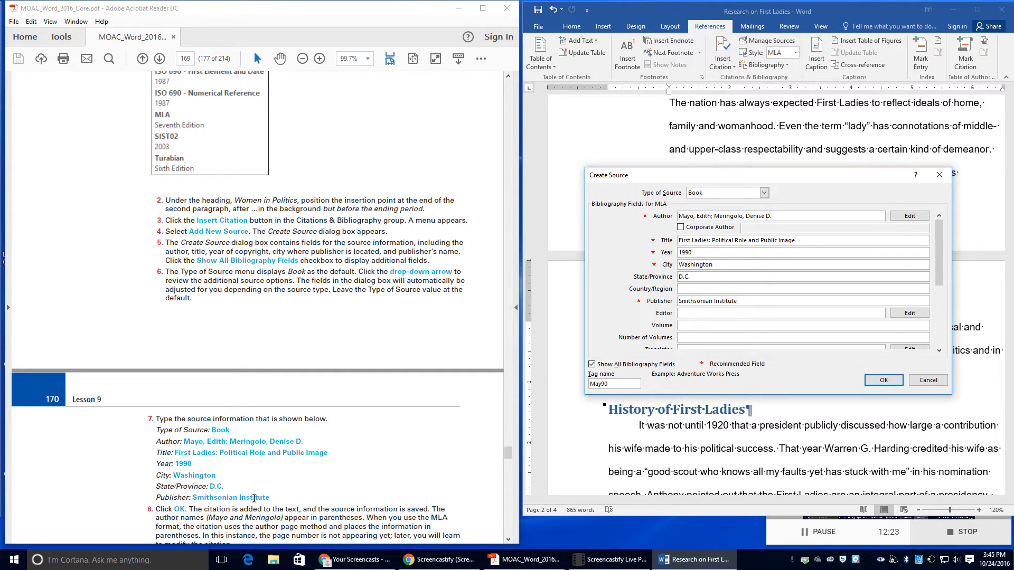
{"action": "scroll", "coordinate": [197, 484], "scroll_direction": "down", "scroll_amount": 1}
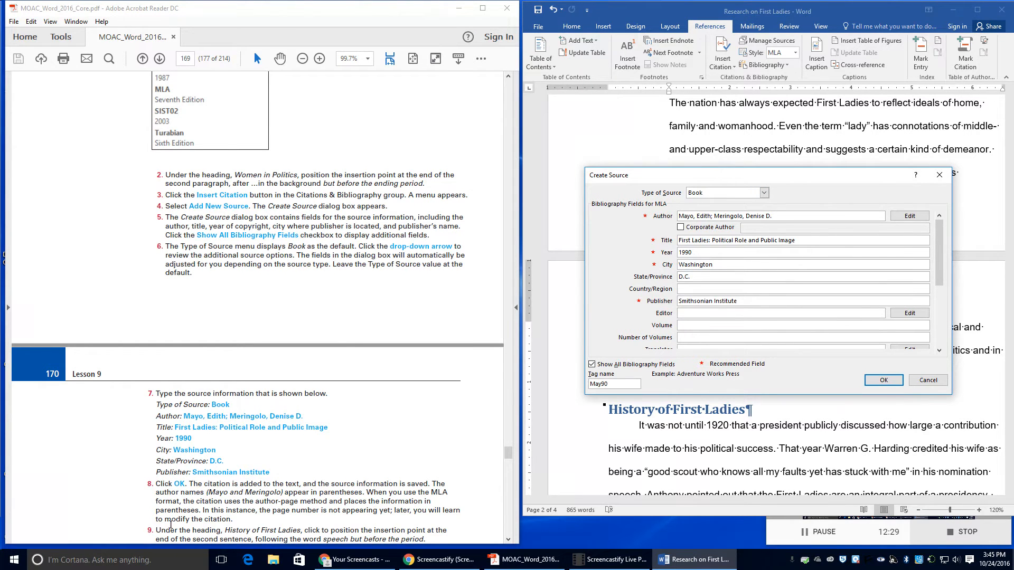
{"action": "scroll", "coordinate": [270, 478], "scroll_direction": "down", "scroll_amount": 2}
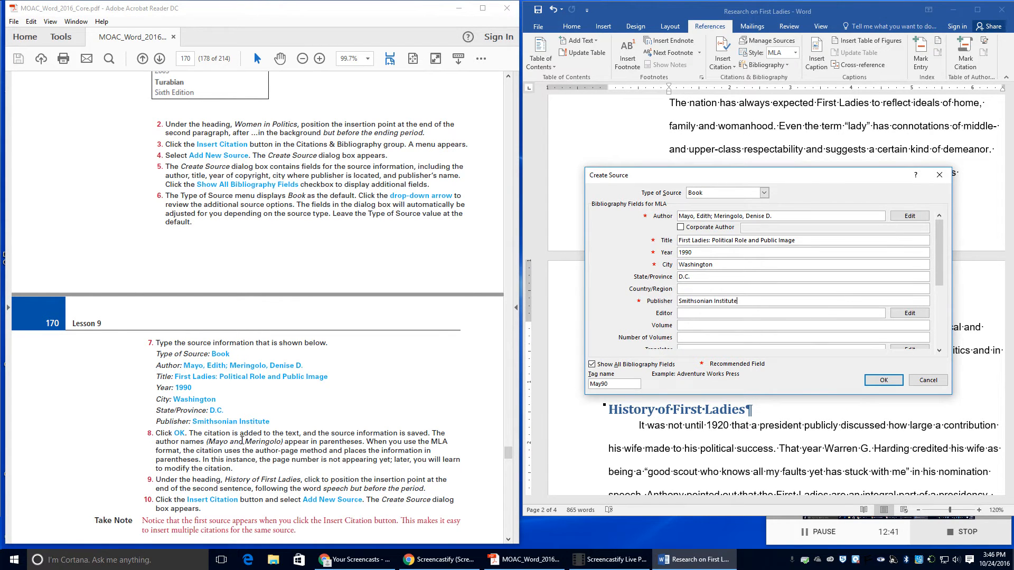
{"action": "left_click", "coordinate": [859, 379]}
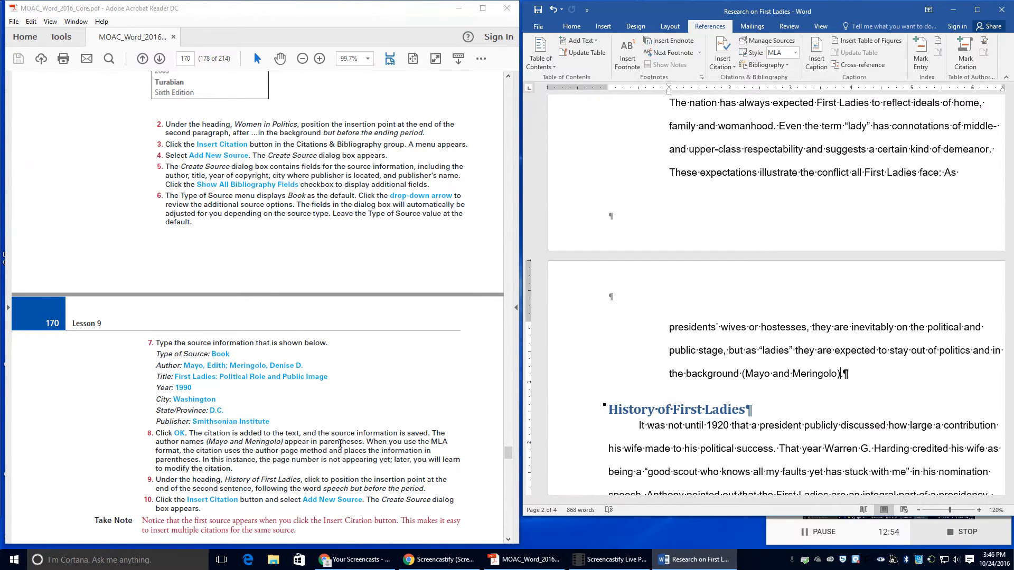
- Place the insertion point after "speech" but before the period ending the second sentence under History of First Ladies
{"action": "scroll", "coordinate": [340, 444], "scroll_direction": "down", "scroll_amount": 1}
{"action": "scroll", "coordinate": [340, 442], "scroll_direction": "down", "scroll_amount": 1}
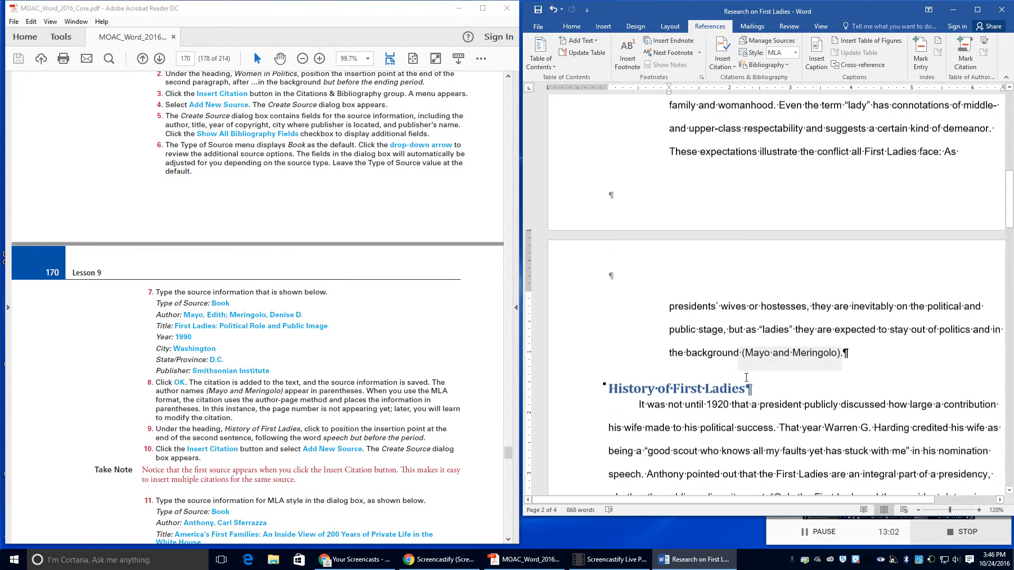
{"action": "scroll", "coordinate": [387, 422], "scroll_direction": "down", "scroll_amount": 1}
{"action": "scroll", "coordinate": [387, 422], "scroll_direction": "down", "scroll_amount": 2}
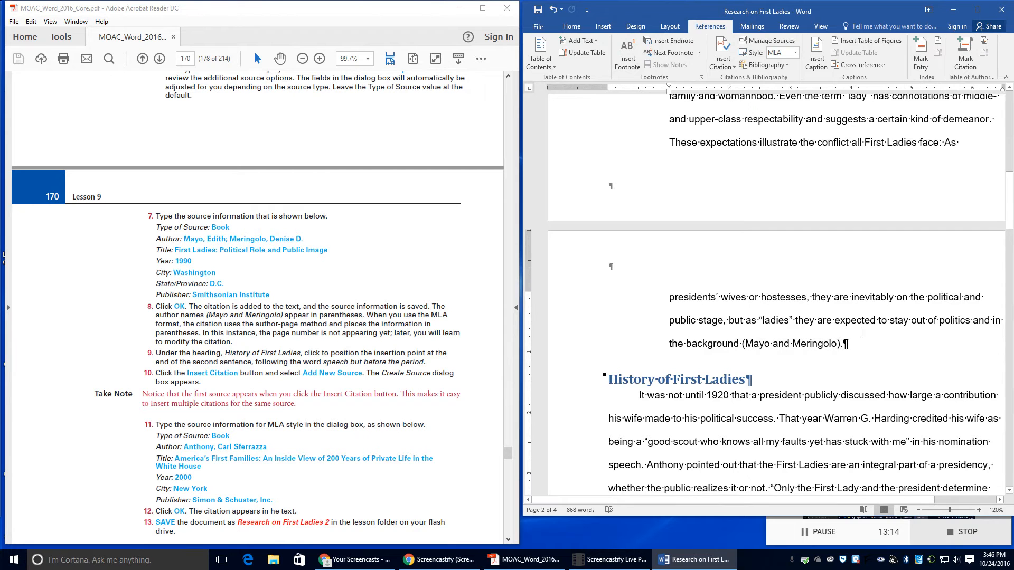
{"action": "scroll", "coordinate": [821, 386], "scroll_direction": "down", "scroll_amount": 3}
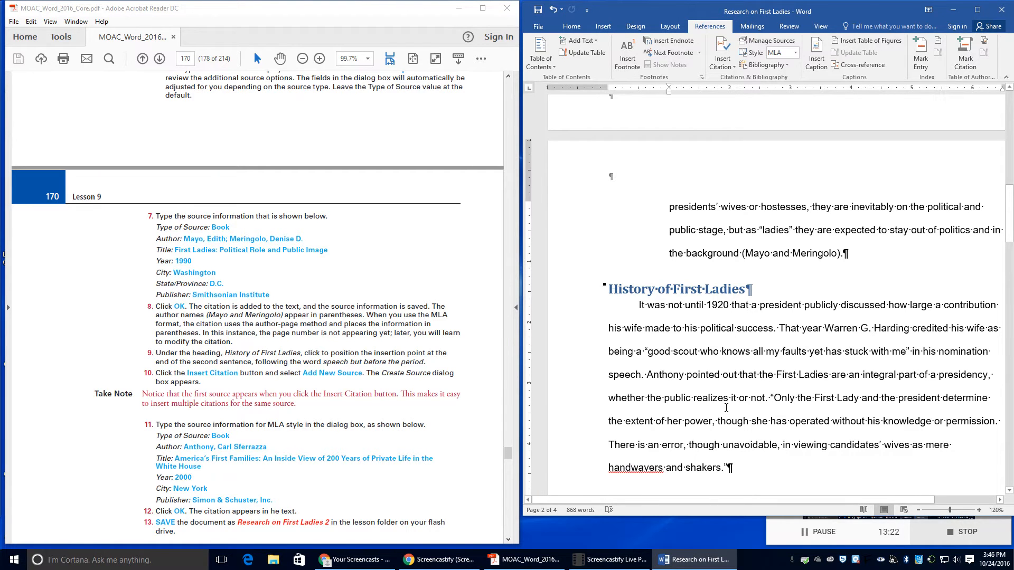
{"action": "left_click_drag", "start_coordinate": [663, 500], "coordinate": [688, 500]}
{"action": "left_click", "coordinate": [609, 375]}
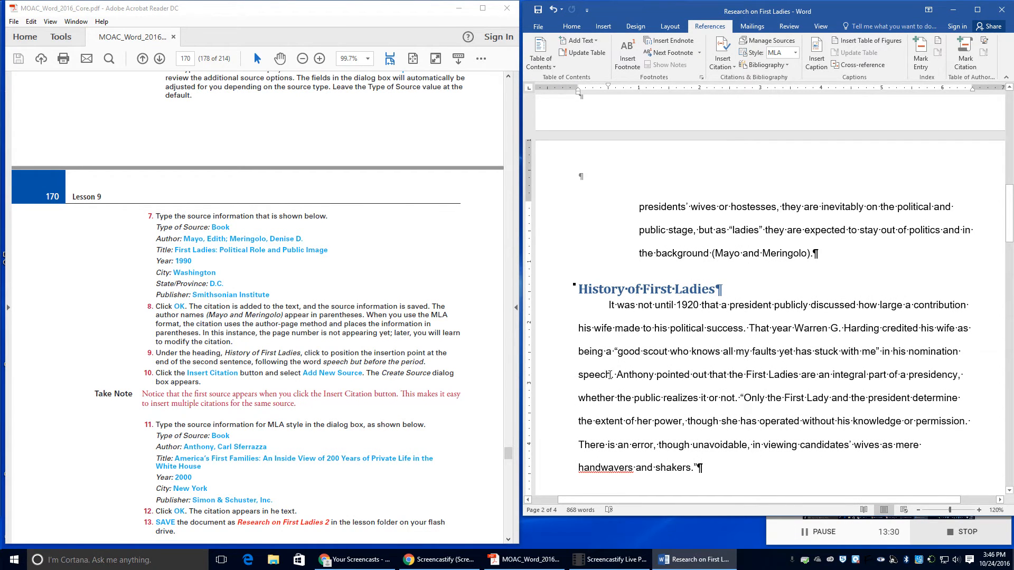
{"action": "left_click", "coordinate": [612, 374]}
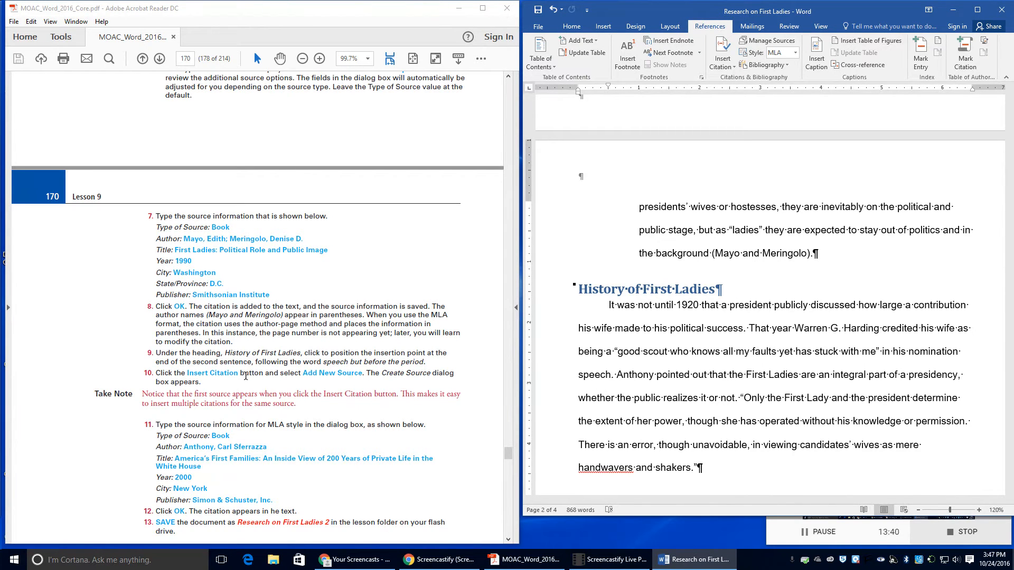
- Add a new book source with its author and the title "America's First Families: An Inside View of 200 Years of Private Life in the White House"
{"action": "left_click", "coordinate": [726, 62]}
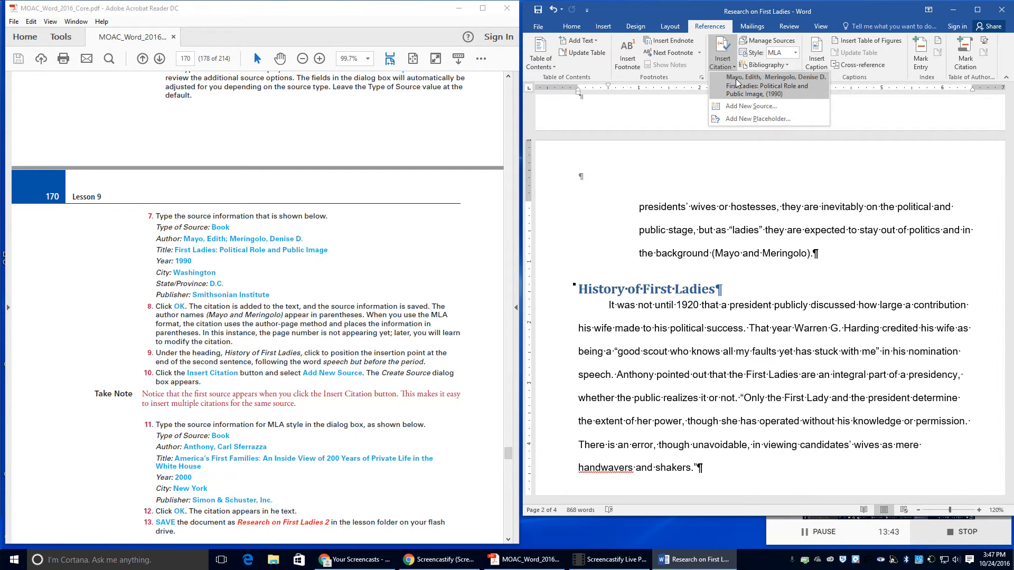
{"action": "left_click", "coordinate": [740, 107]}
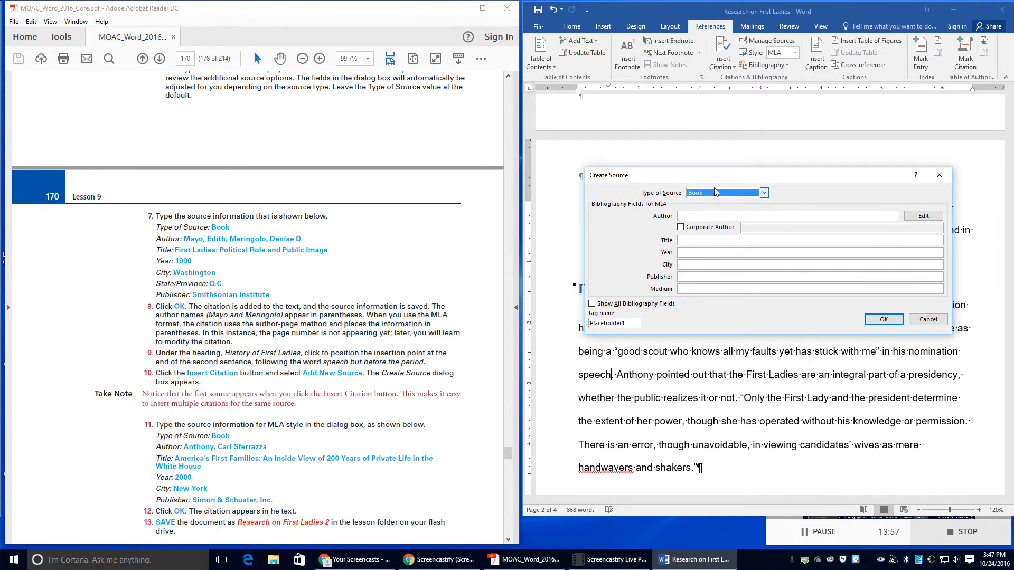
{"action": "left_click", "coordinate": [689, 214]}
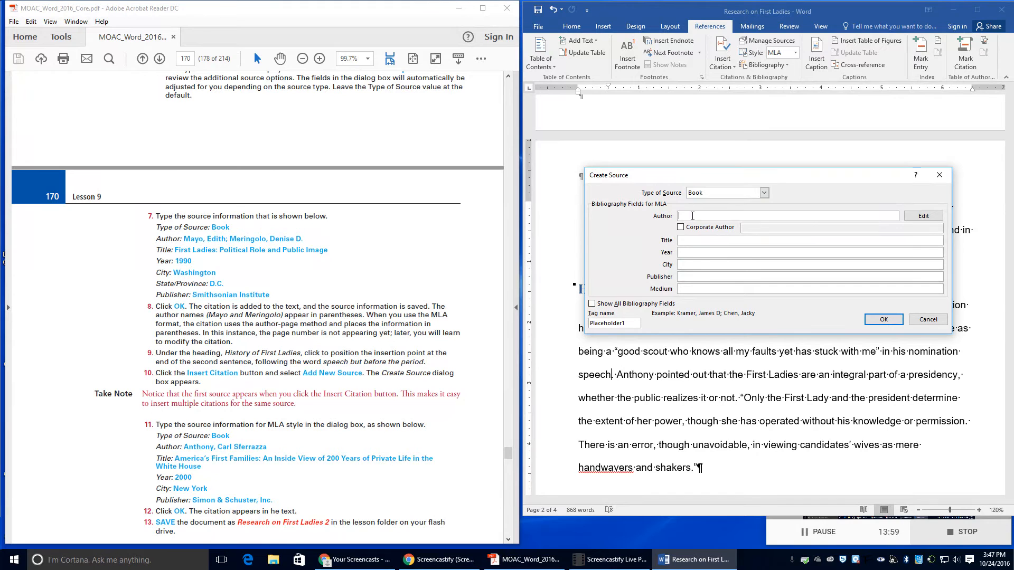
{"action": "type", "text": "Anthony, Carl Sferrazza"}
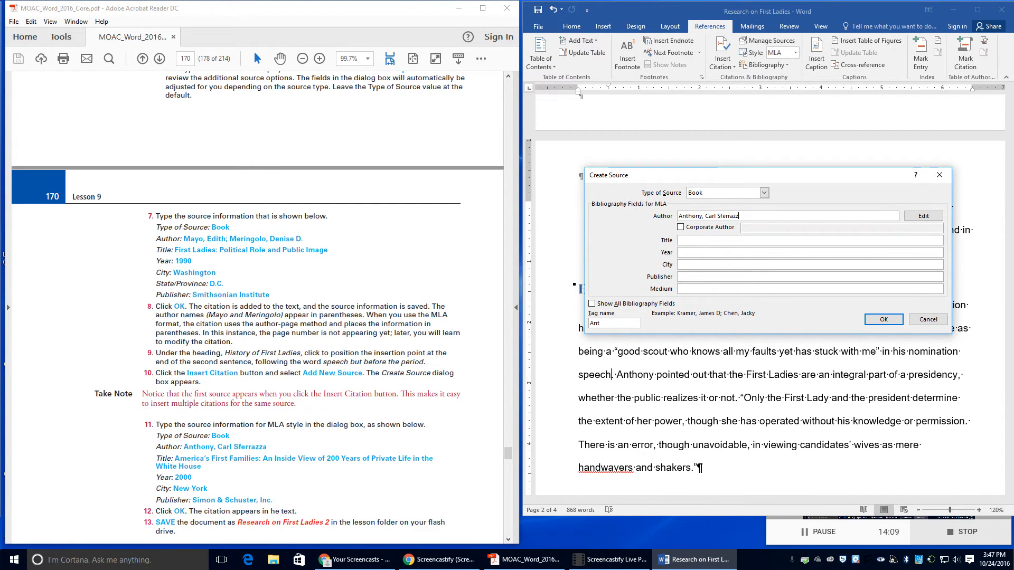
{"action": "key", "text": "Tab"}
{"action": "key", "text": "Tab"}
{"action": "key", "text": "Tab"}
{"action": "type", "text": "America's First Families: An "}
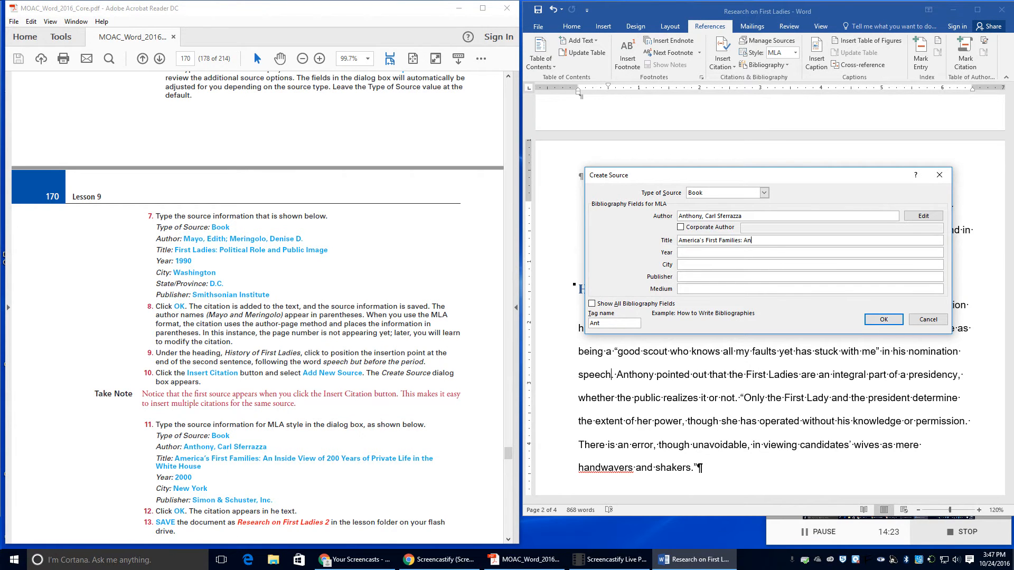
{"action": "type", "text": "Inside View of 200 Years of Private Life in the White House"}
{"action": "key", "text": "Tab"}
{"action": "key", "text": "Tab"}
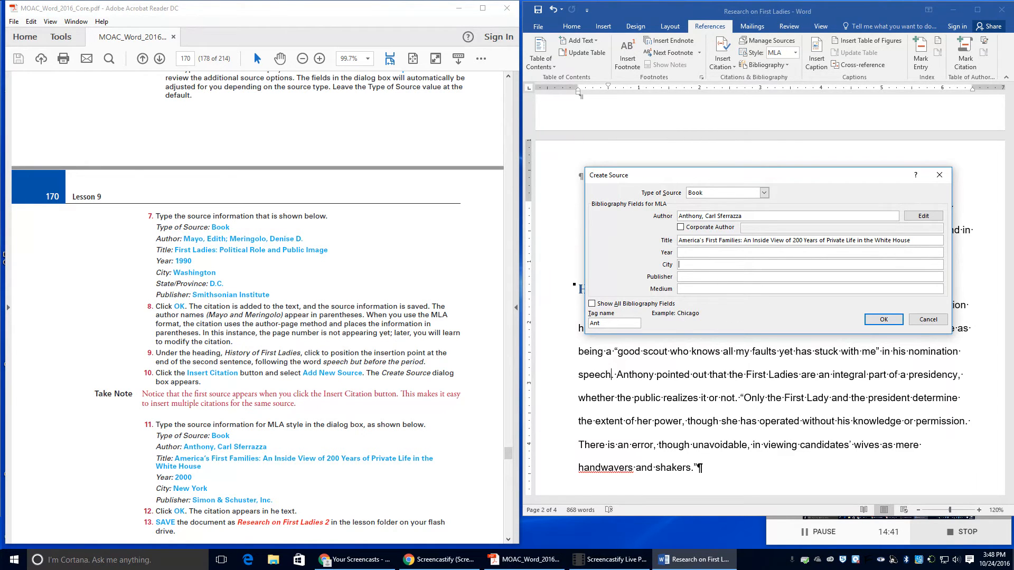
- Set the new source's year to 2000 and its city to New York
{"action": "left_click", "coordinate": [697, 251]}
{"action": "type", "text": "2000"}
{"action": "key", "text": "Tab"}
{"action": "type", "text": "New"}
{"action": "type", "text": "Your"}
{"action": "key", "text": "BackSpace"}
{"action": "key", "text": "BackSpace"}
{"action": "type", "text": "Yorok"}
{"action": "key", "text": "BackSpace"}
{"action": "key", "text": "BackSpace"}
{"action": "type", "text": "k"}
{"action": "key", "text": "Tab"}
{"action": "key", "text": "Tab"}
- Enter Simon & Schuster, Inc. as the publisher and insert the new source's citation after "speech"
{"action": "left_click", "coordinate": [747, 277]}
{"action": "type", "text": "Simon & Schuster, Inc."}
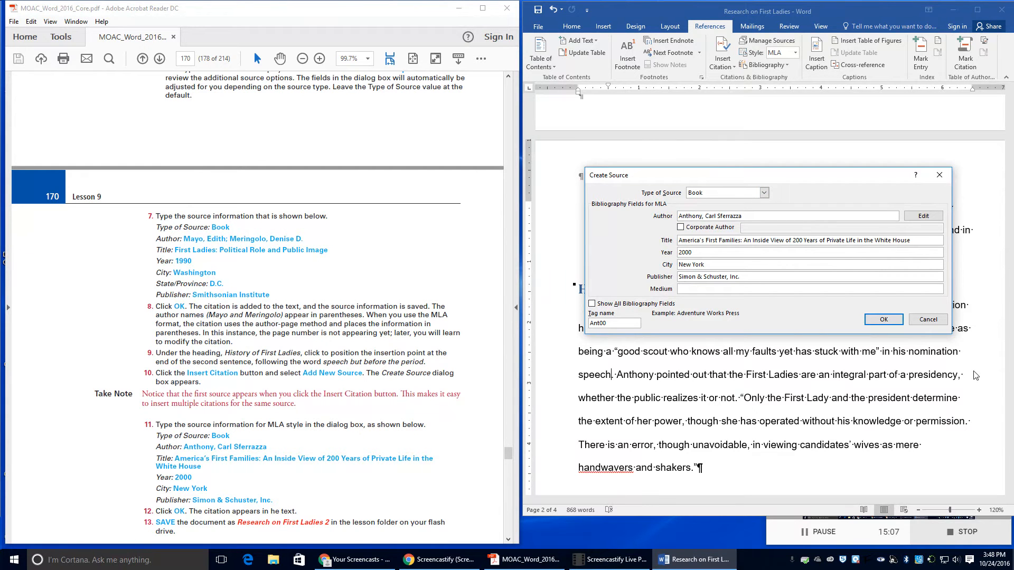
{"action": "left_click", "coordinate": [881, 319]}
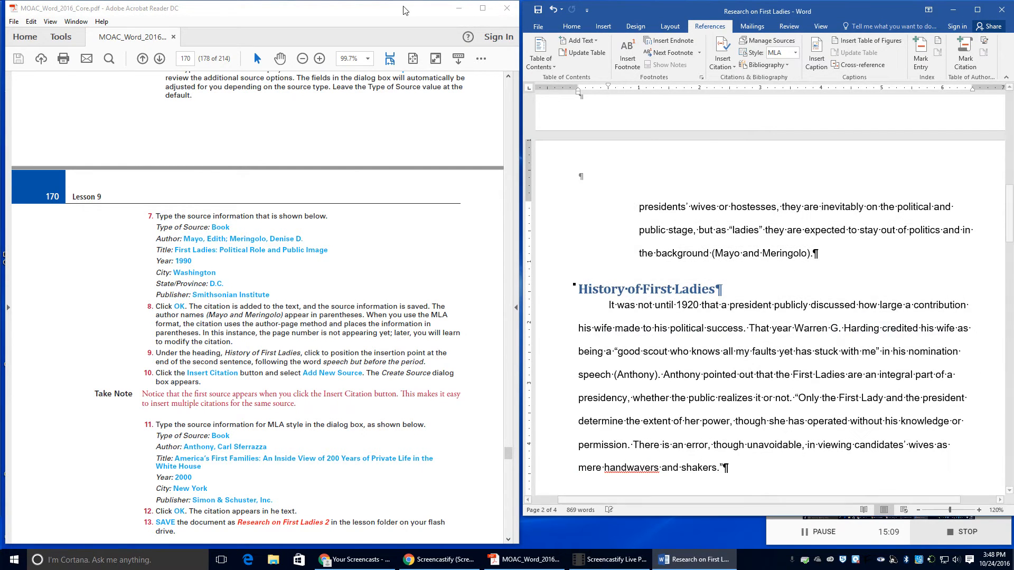
- Save the document in the Lesson 9 folder under the name Research on First Ladies 2
{"action": "left_click", "coordinate": [538, 26]}
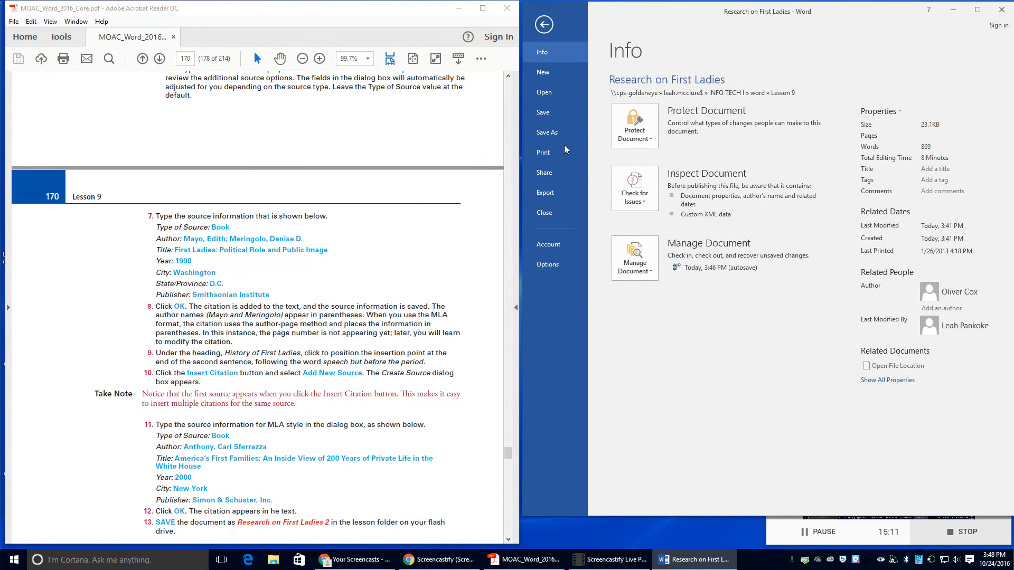
{"action": "left_click", "coordinate": [541, 133]}
{"action": "left_click", "coordinate": [812, 105]}
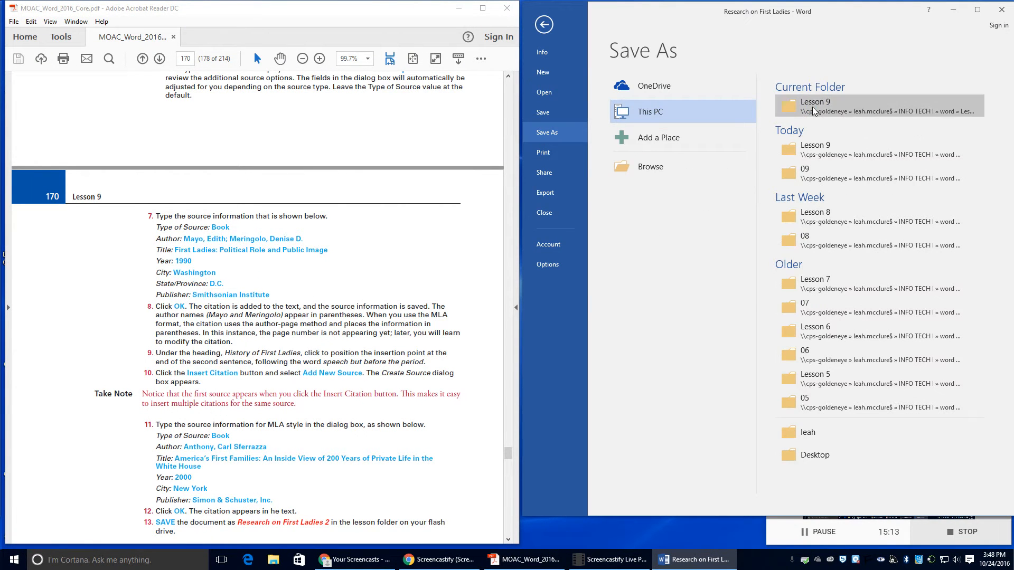
{"action": "left_click", "coordinate": [666, 214]}
{"action": "type", "text": "2"}
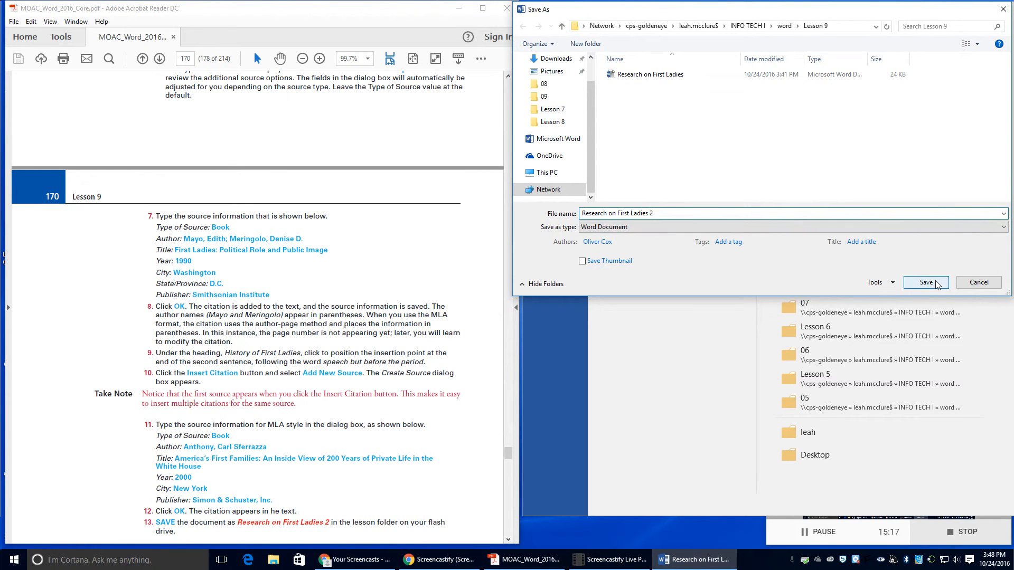
{"action": "left_click", "coordinate": [936, 284]}
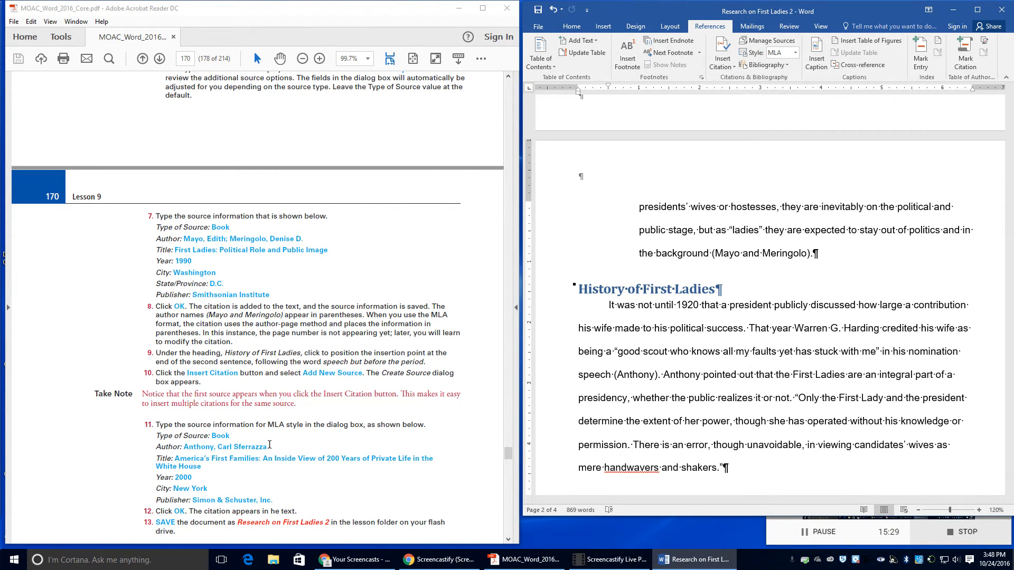
- Set the source year of the citation ending the Women in Politics section to 1994, updating both the master list and the current document
{"action": "scroll", "coordinate": [270, 439], "scroll_direction": "down", "scroll_amount": 3}
{"action": "scroll", "coordinate": [270, 439], "scroll_direction": "down", "scroll_amount": 3}
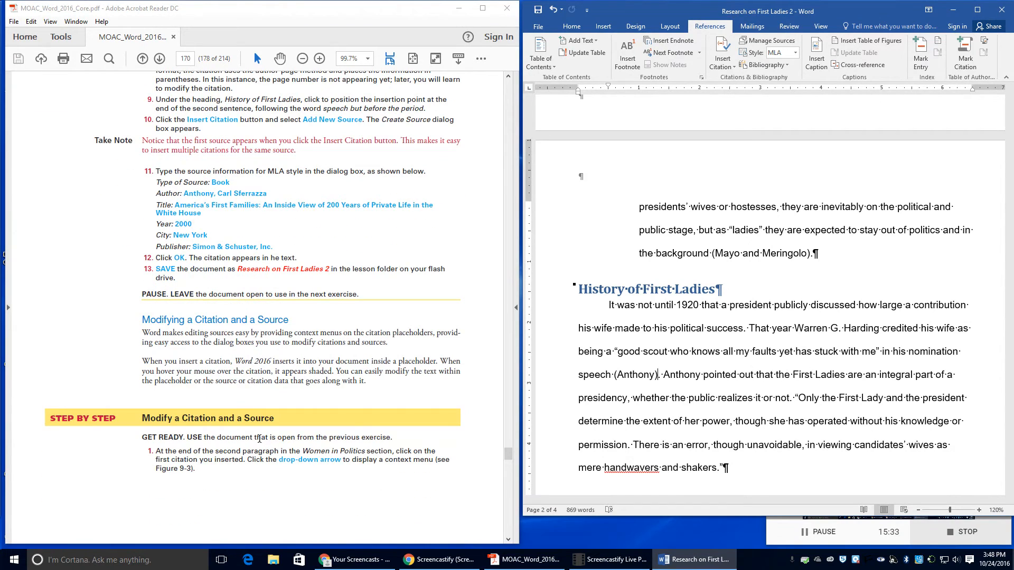
{"action": "scroll", "coordinate": [140, 419], "scroll_direction": "down", "scroll_amount": 1}
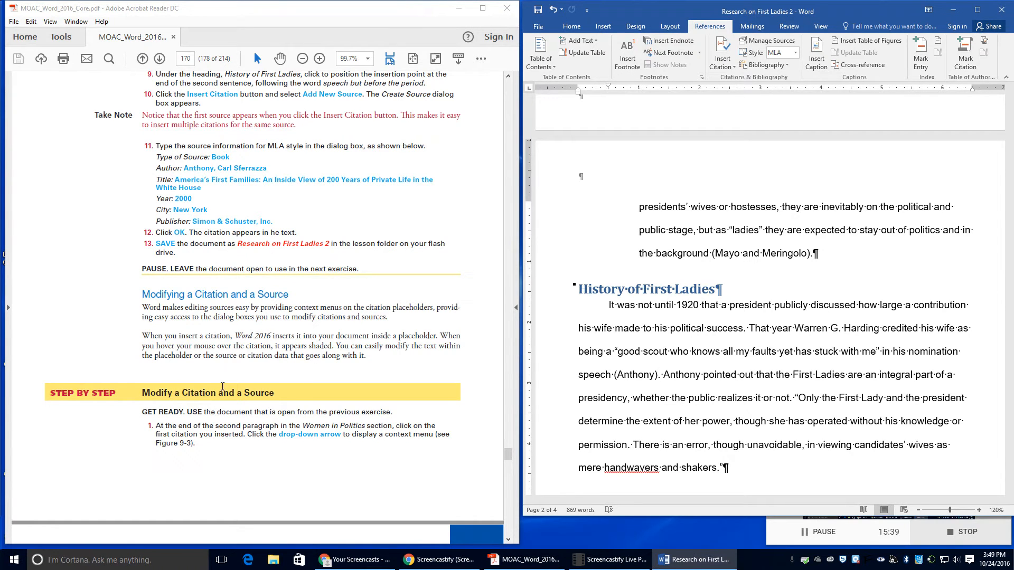
{"action": "scroll", "coordinate": [289, 392], "scroll_direction": "down", "scroll_amount": 3}
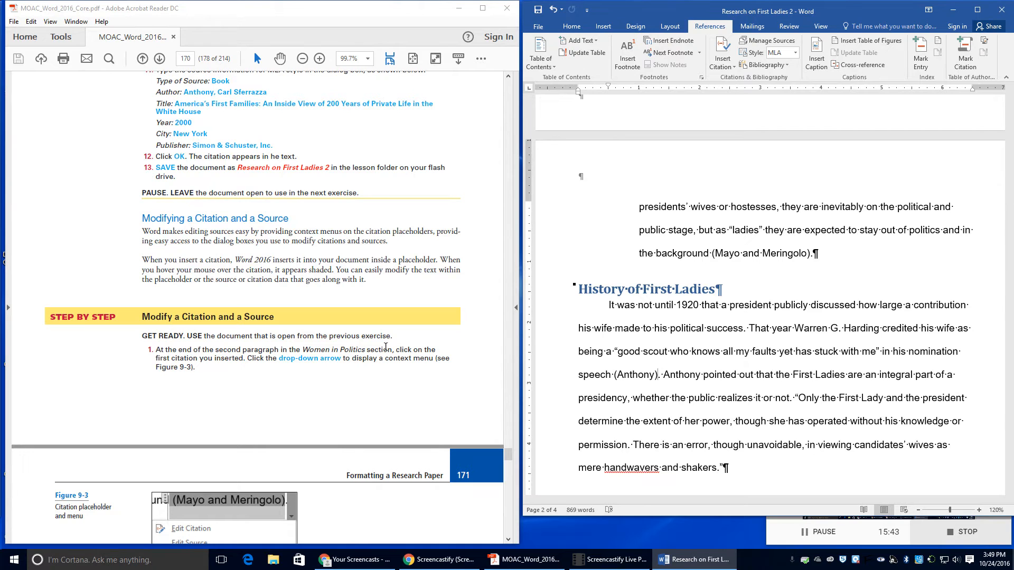
{"action": "scroll", "coordinate": [274, 363], "scroll_direction": "down", "scroll_amount": 1}
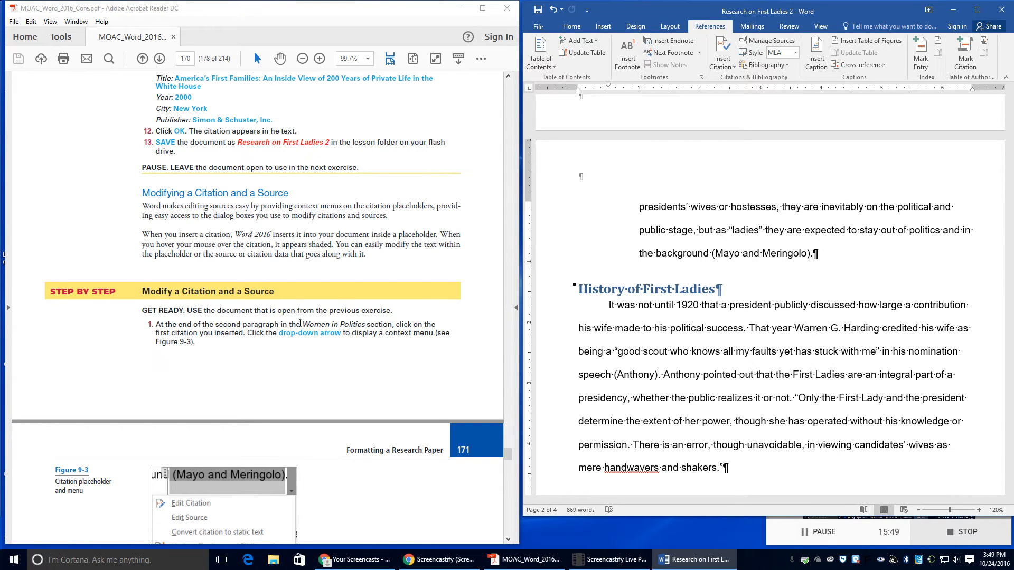
{"action": "scroll", "coordinate": [737, 288], "scroll_direction": "up", "scroll_amount": 4}
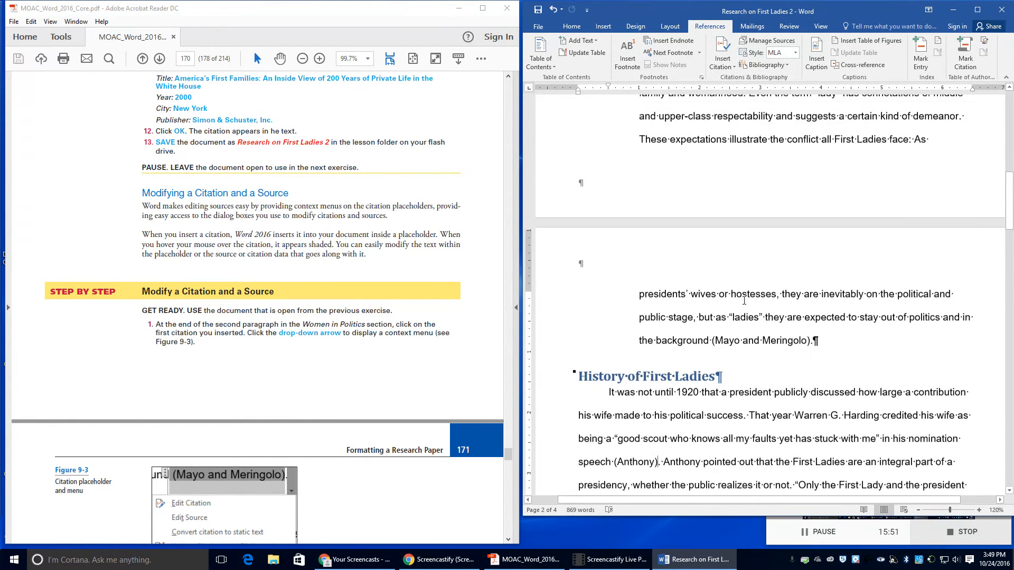
{"action": "scroll", "coordinate": [738, 288], "scroll_direction": "up", "scroll_amount": 3}
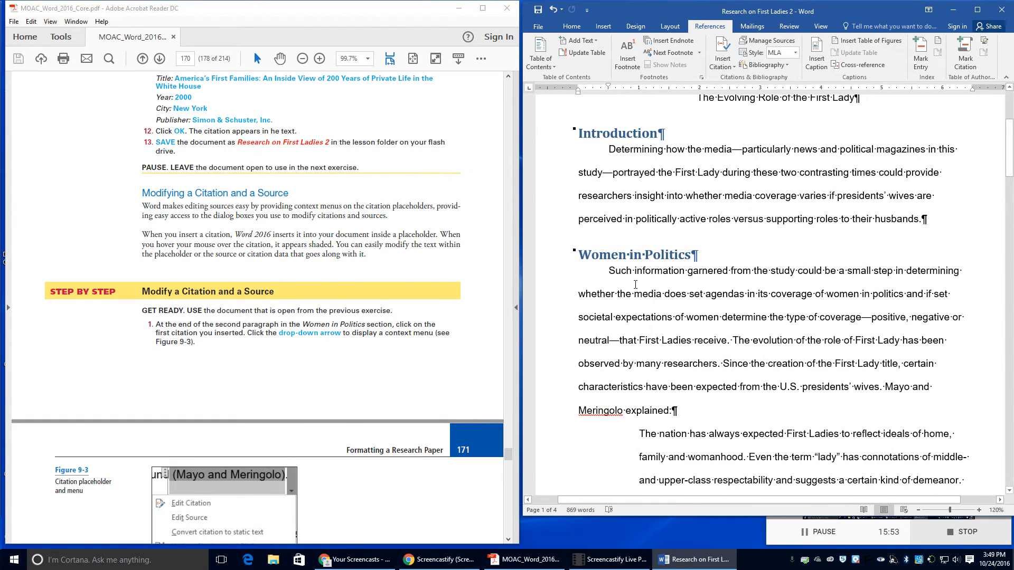
{"action": "scroll", "coordinate": [637, 282], "scroll_direction": "down", "scroll_amount": 5}
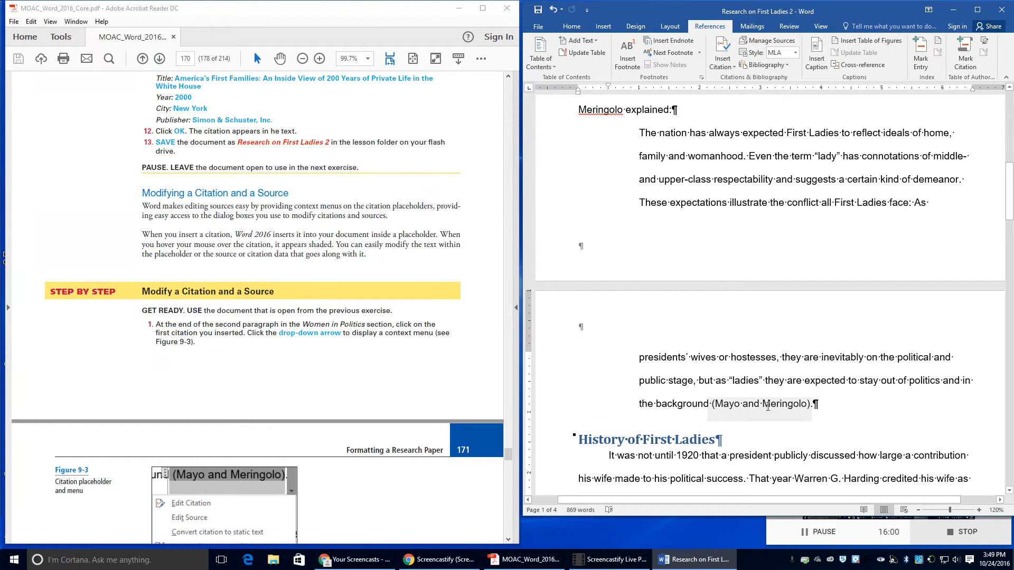
{"action": "left_click", "coordinate": [767, 407]}
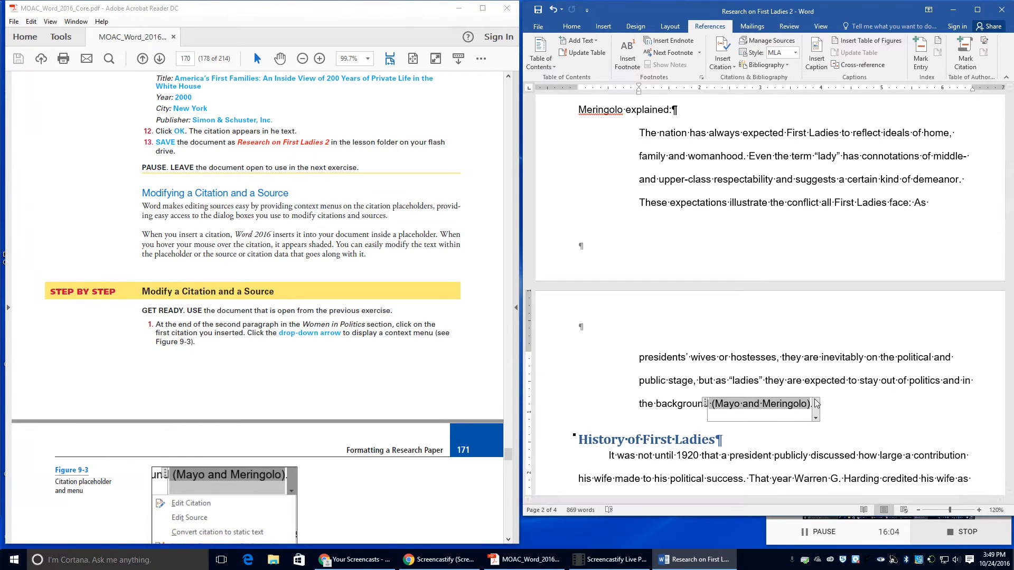
{"action": "scroll", "coordinate": [360, 382], "scroll_direction": "down", "scroll_amount": 3}
{"action": "scroll", "coordinate": [362, 387], "scroll_direction": "down", "scroll_amount": 2}
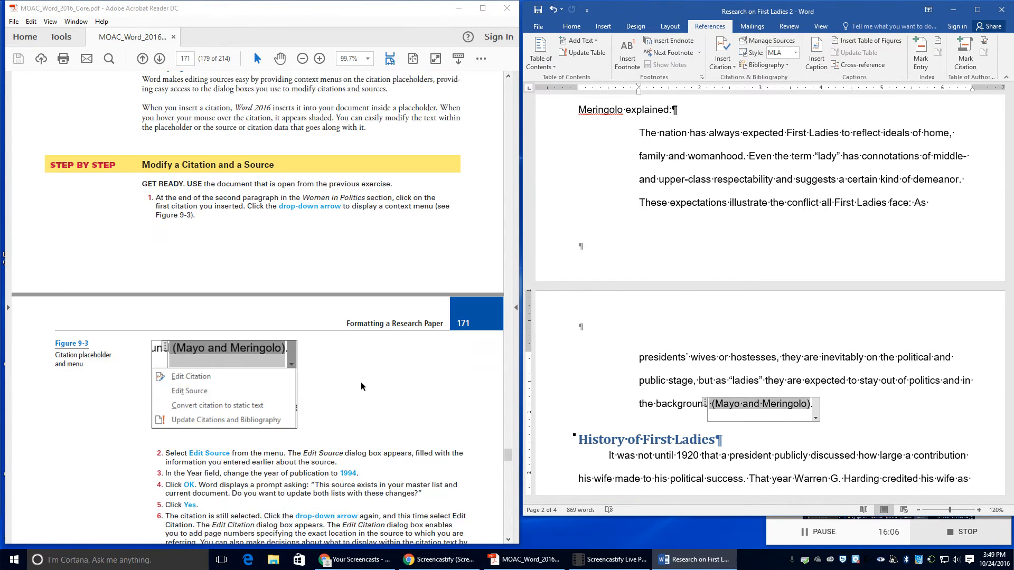
{"action": "left_click", "coordinate": [816, 418]}
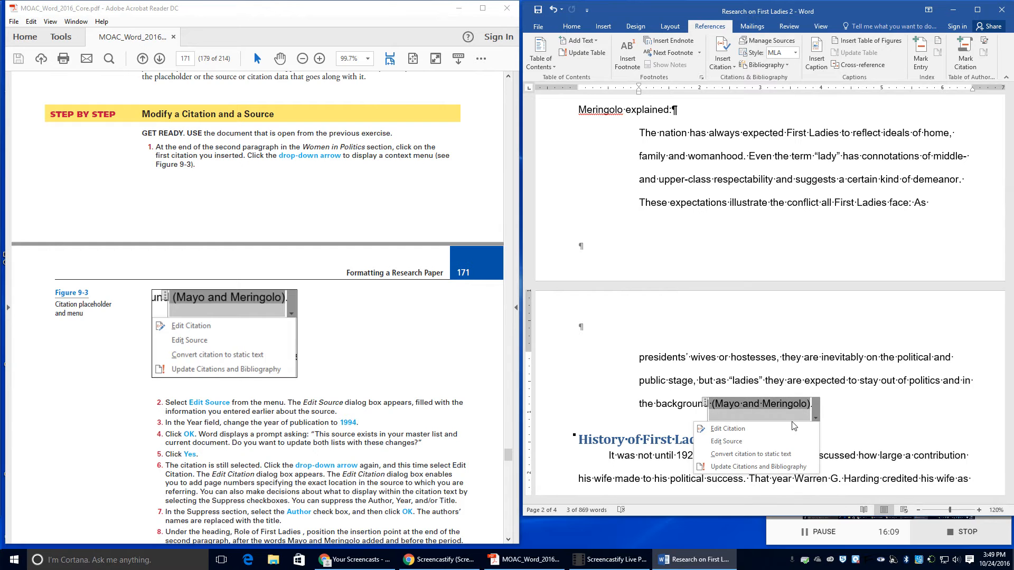
{"action": "left_click", "coordinate": [725, 447]}
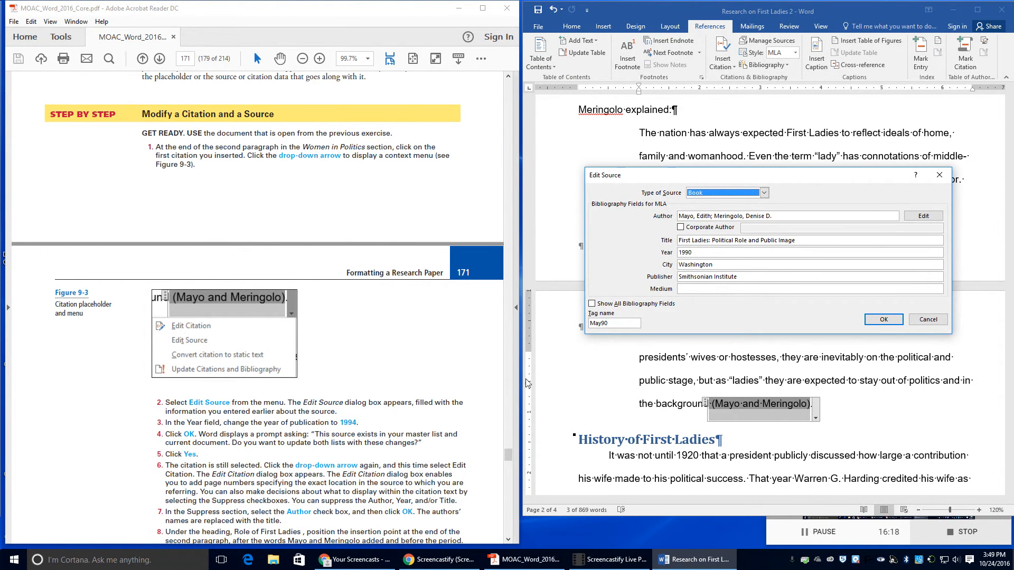
{"action": "left_click", "coordinate": [703, 254]}
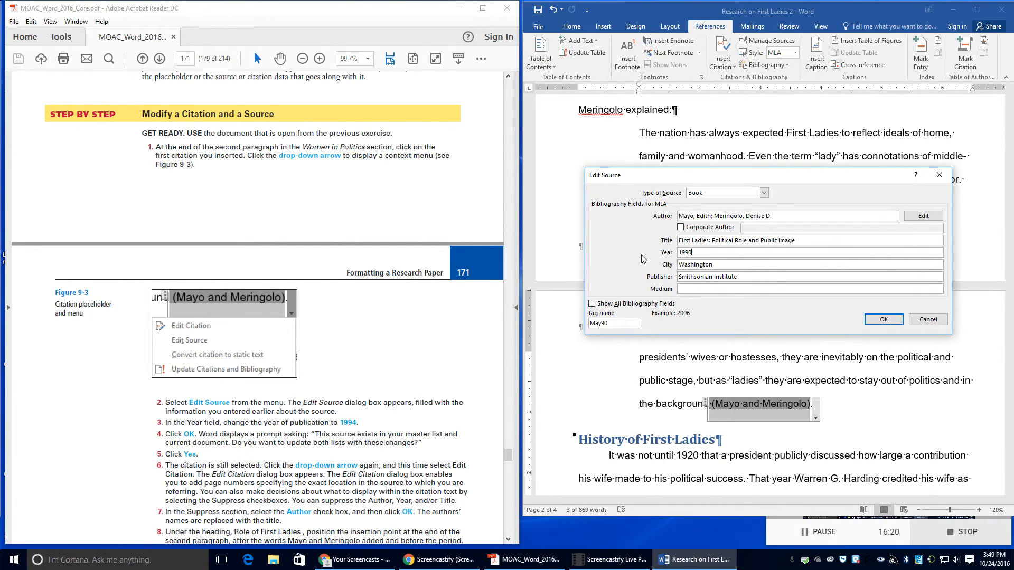
{"action": "key", "text": "BackSpace"}
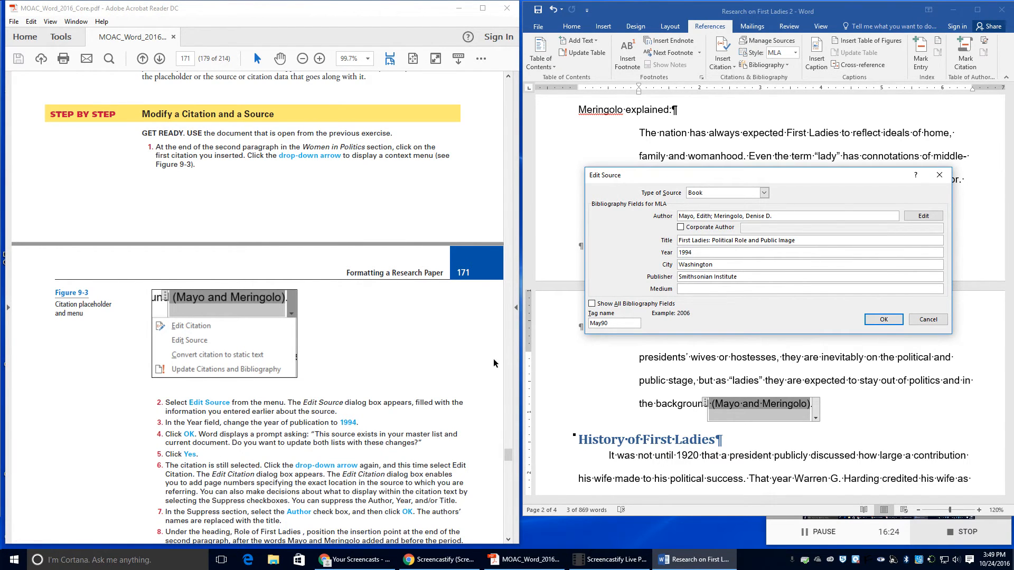
{"action": "left_click", "coordinate": [882, 320]}
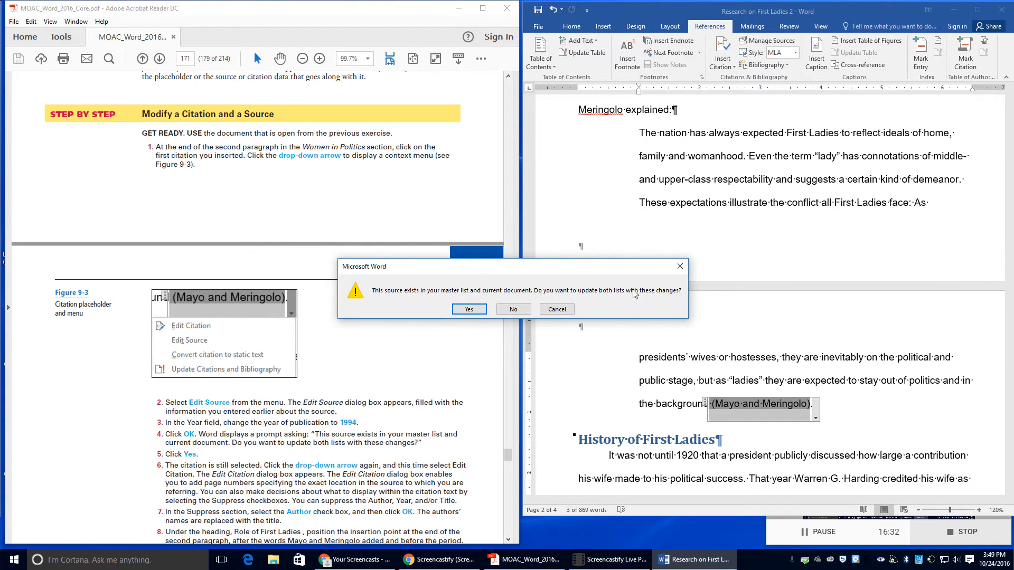
{"action": "left_click", "coordinate": [469, 310]}
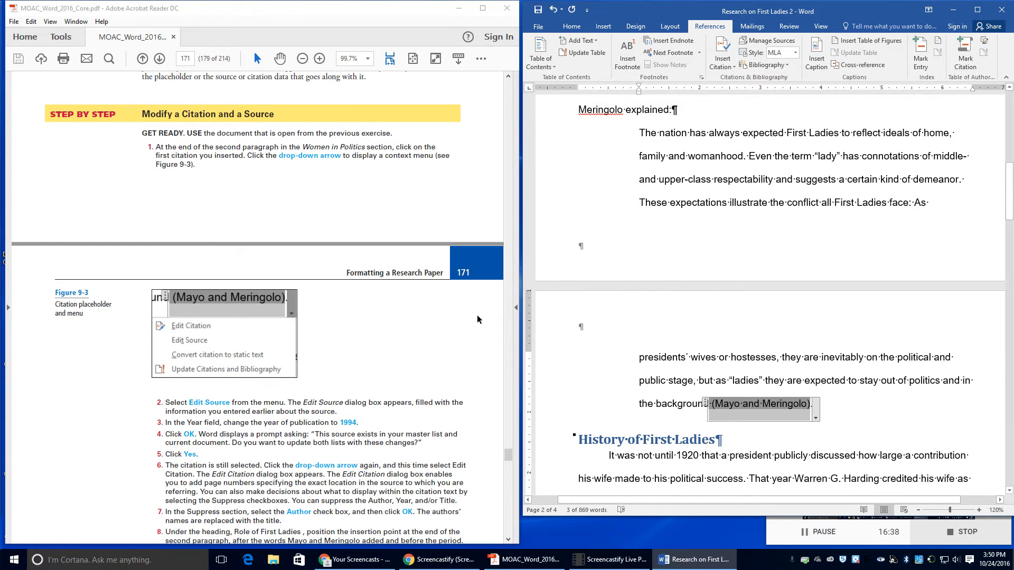
- Edit the citation ending the Women in Politics section so that its author is suppressed
{"action": "scroll", "coordinate": [375, 485], "scroll_direction": "down", "scroll_amount": 3}
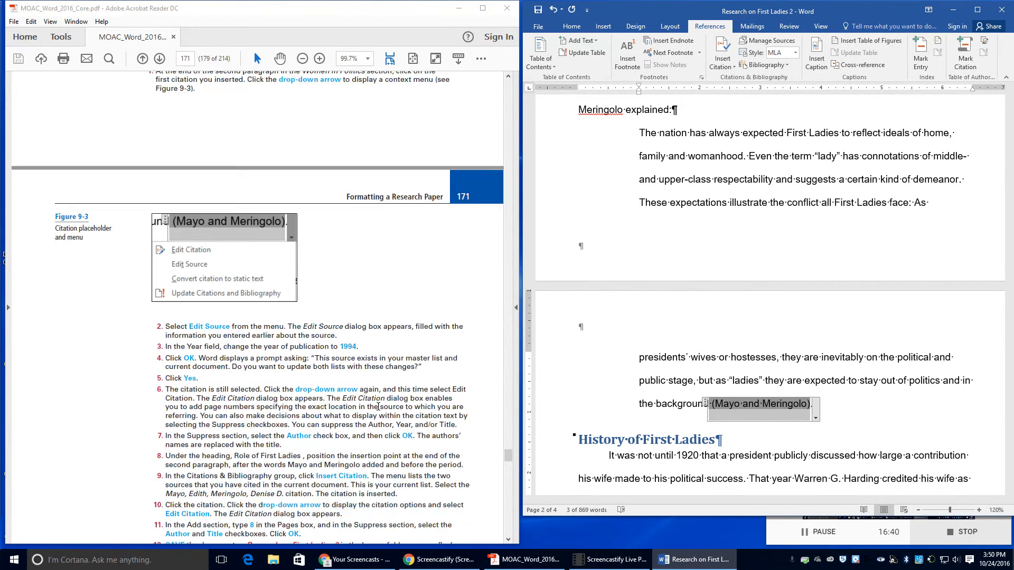
{"action": "scroll", "coordinate": [378, 407], "scroll_direction": "down", "scroll_amount": 1}
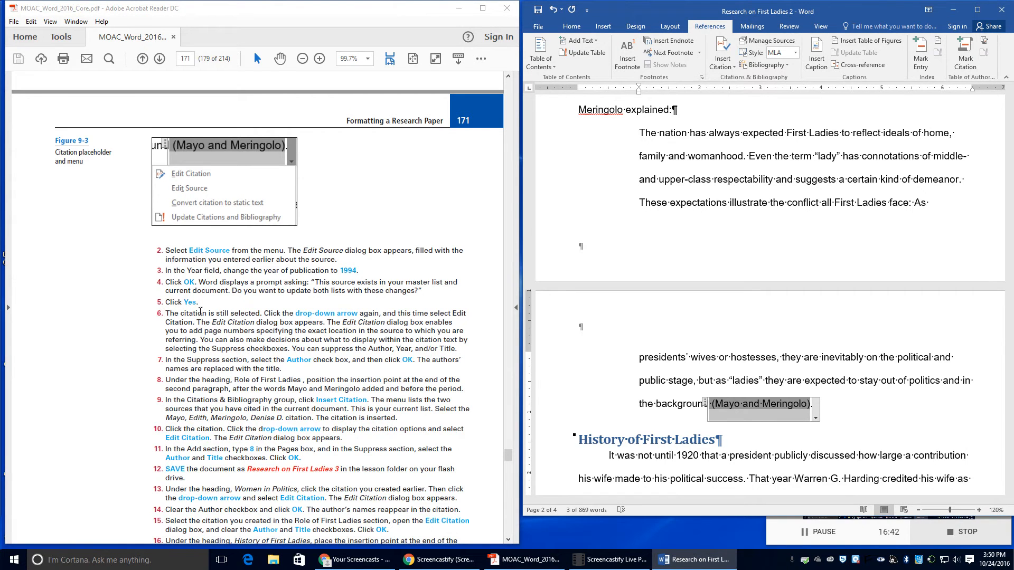
{"action": "left_click", "coordinate": [817, 417]}
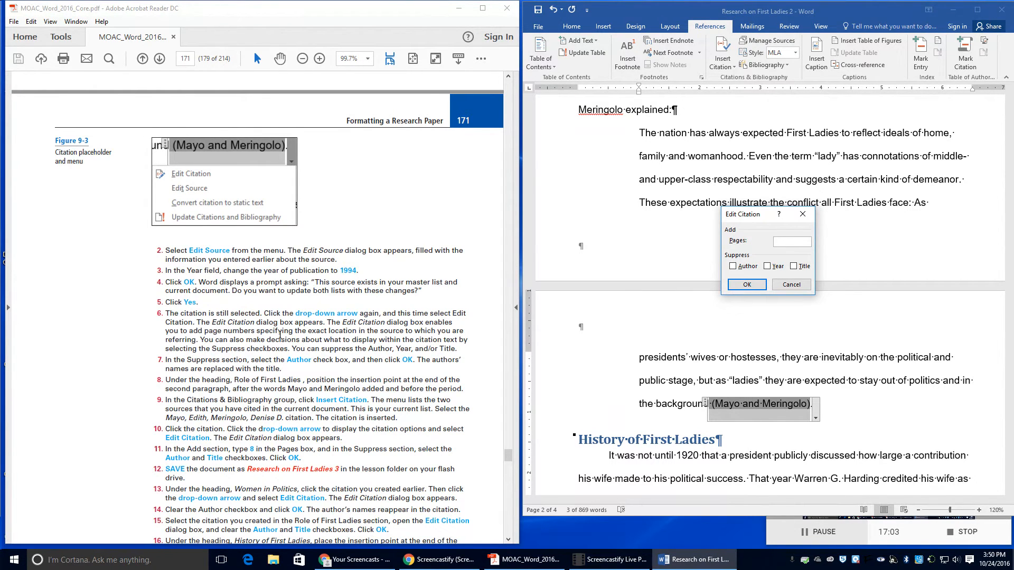
{"action": "left_click_drag", "start_coordinate": [167, 331], "coordinate": [199, 340]}
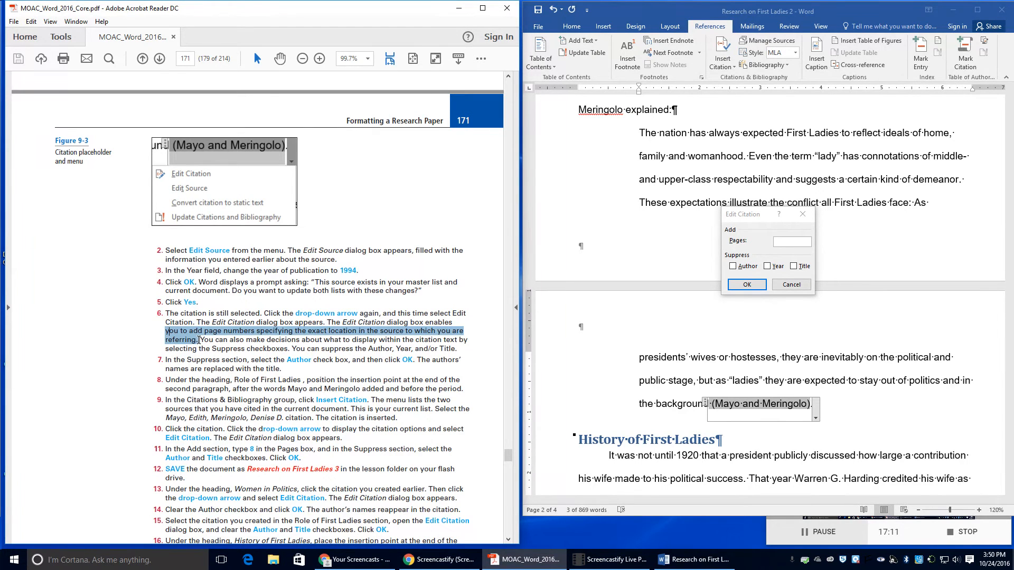
{"action": "left_click_drag", "start_coordinate": [201, 340], "coordinate": [271, 349]}
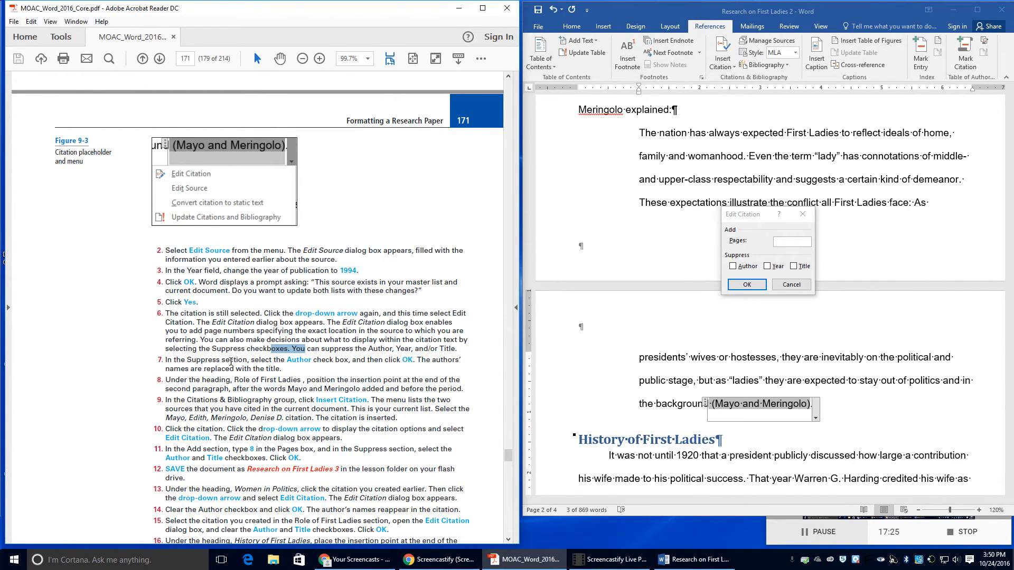
{"action": "left_click", "coordinate": [742, 266]}
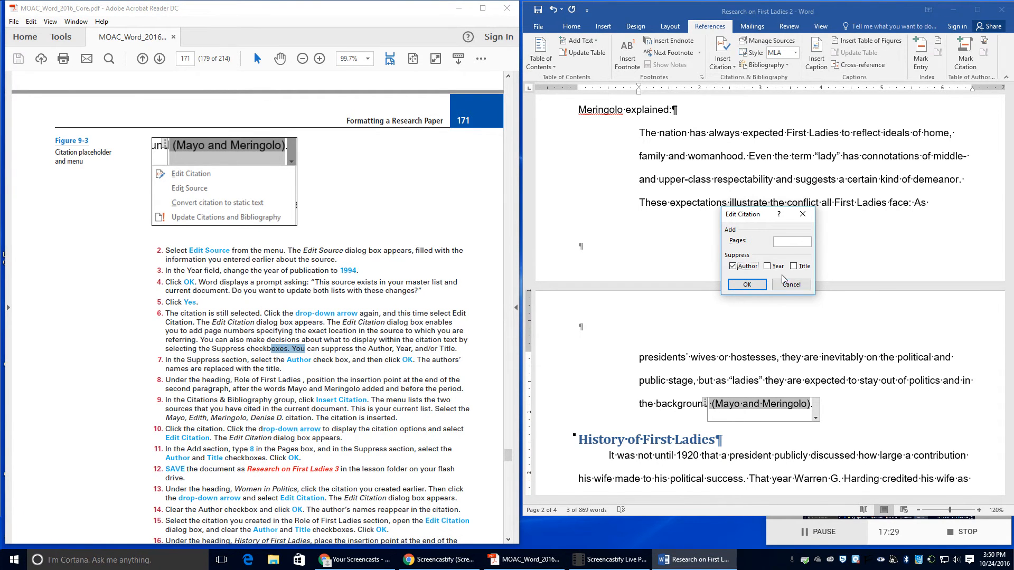
{"action": "left_click", "coordinate": [746, 285]}
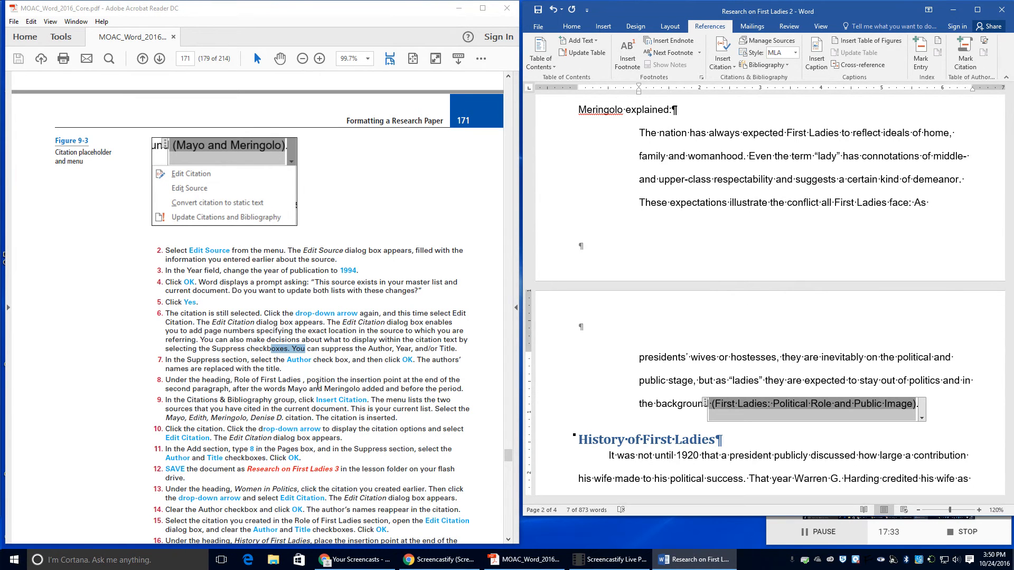
{"action": "scroll", "coordinate": [269, 379], "scroll_direction": "down", "scroll_amount": 1}
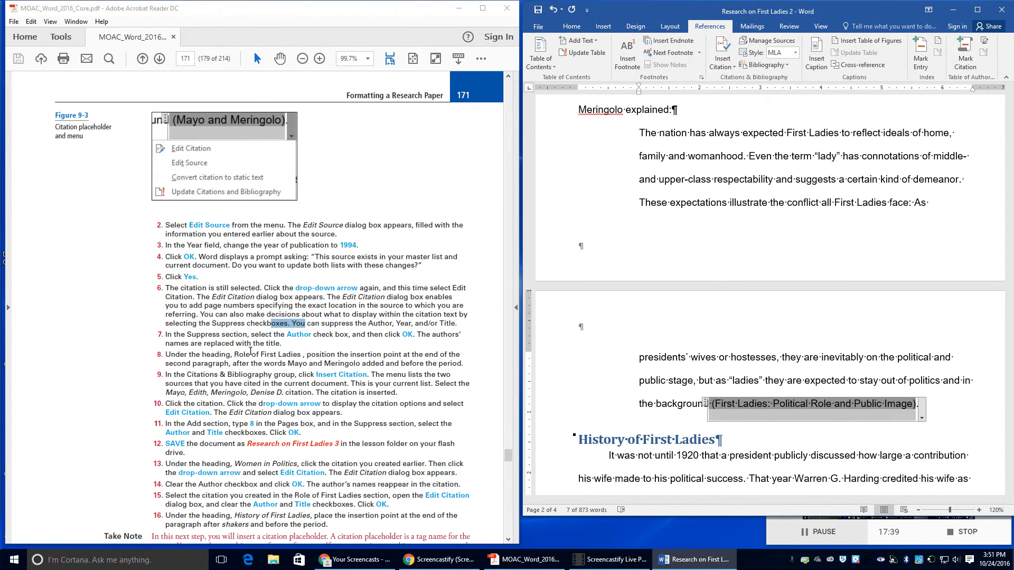
- Insert the First Ladies: Political Role and Public Image citation before the final period of the second paragraph under Role of First Ladies
{"action": "scroll", "coordinate": [688, 396], "scroll_direction": "down", "scroll_amount": 6}
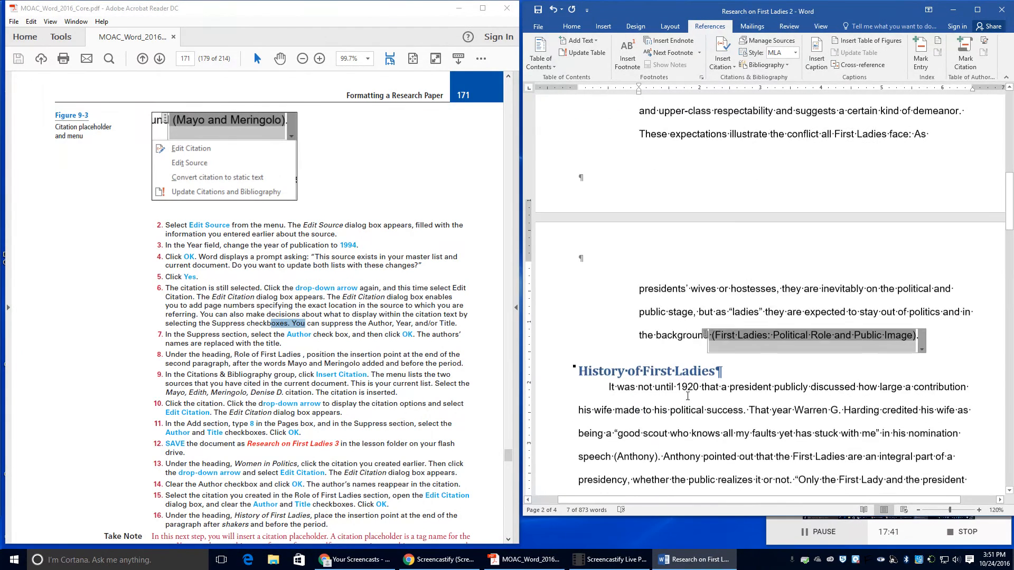
{"action": "scroll", "coordinate": [688, 396], "scroll_direction": "down", "scroll_amount": 1}
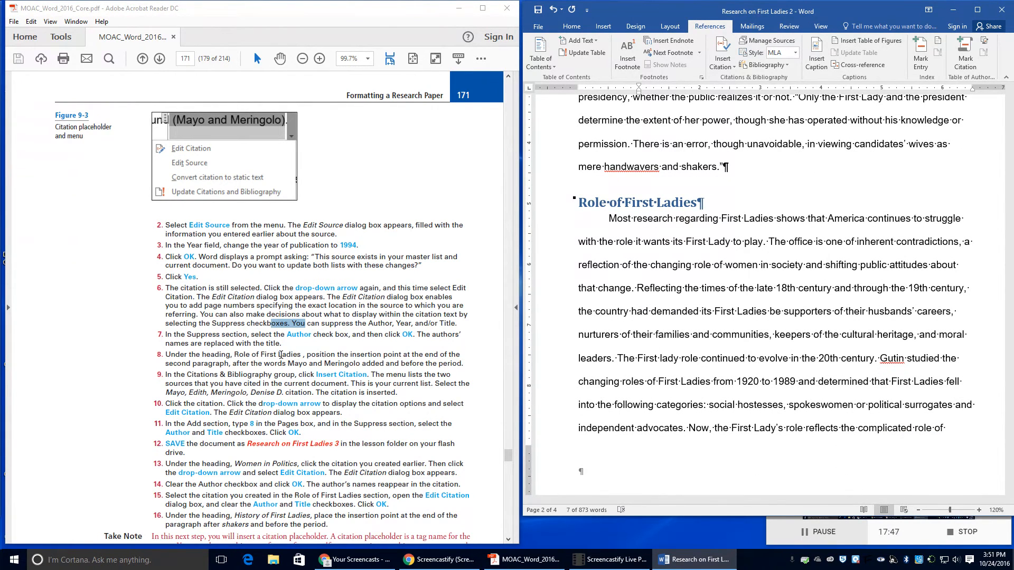
{"action": "left_click_drag", "start_coordinate": [319, 354], "coordinate": [360, 363]}
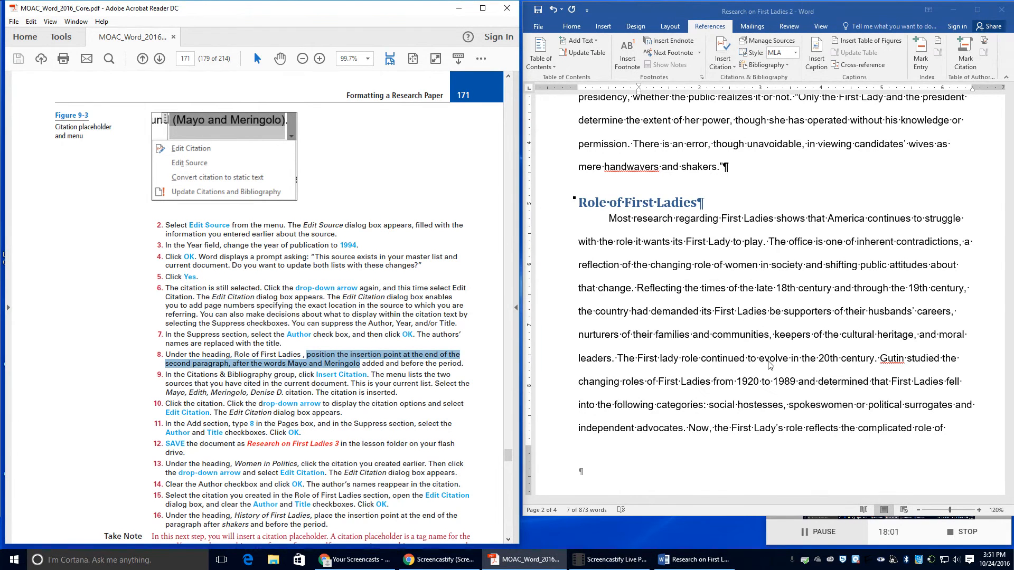
{"action": "scroll", "coordinate": [813, 365], "scroll_direction": "down", "scroll_amount": 1}
{"action": "scroll", "coordinate": [813, 365], "scroll_direction": "down", "scroll_amount": 5}
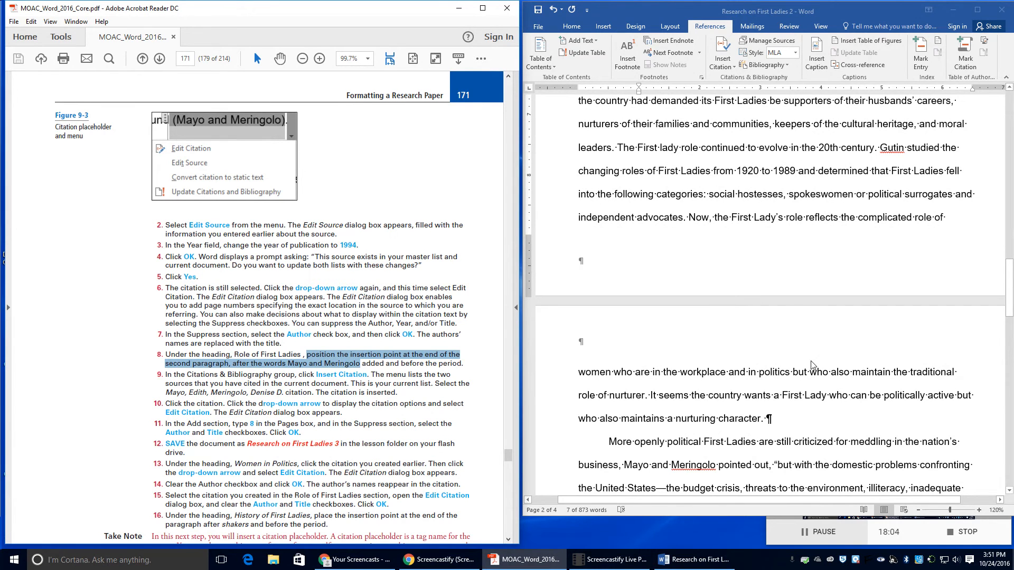
{"action": "scroll", "coordinate": [812, 365], "scroll_direction": "down", "scroll_amount": 5}
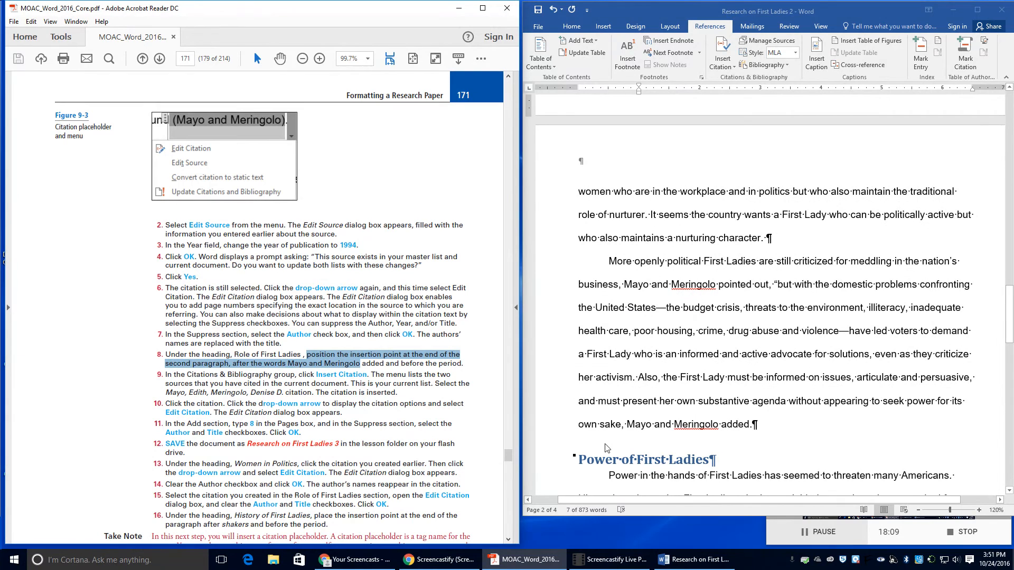
{"action": "left_click", "coordinate": [751, 424]}
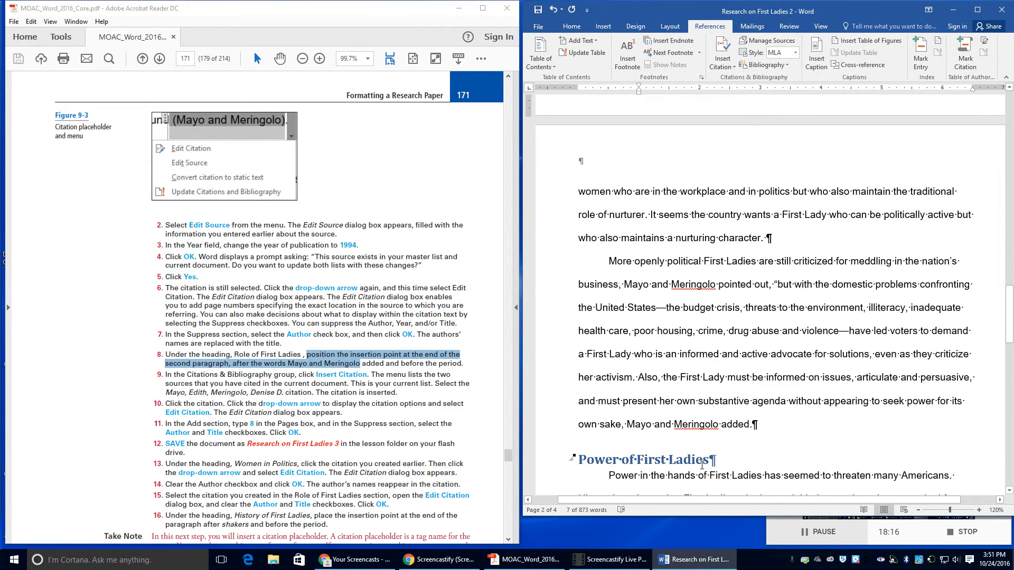
{"action": "left_click", "coordinate": [751, 424]}
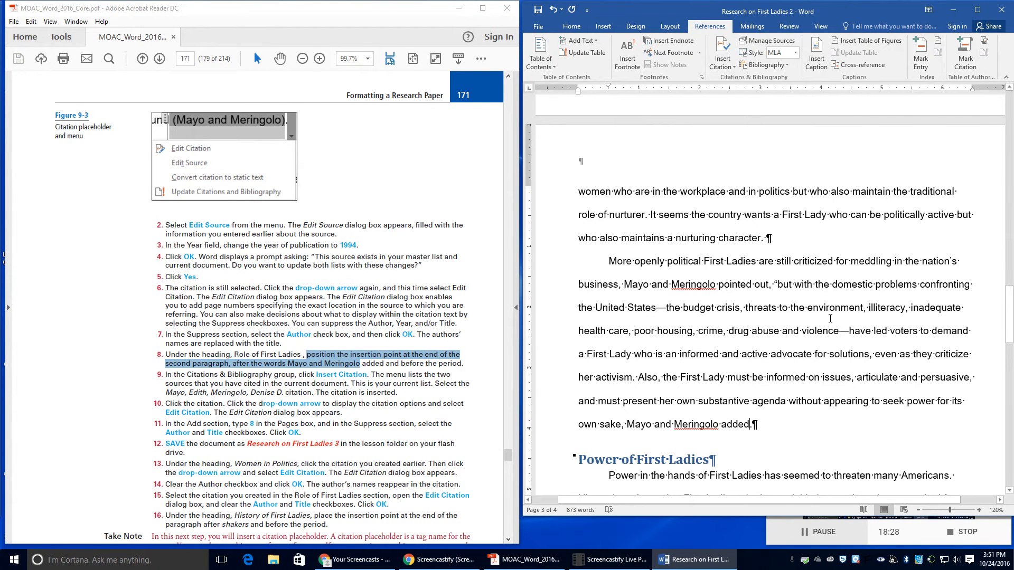
{"action": "left_click", "coordinate": [720, 63]}
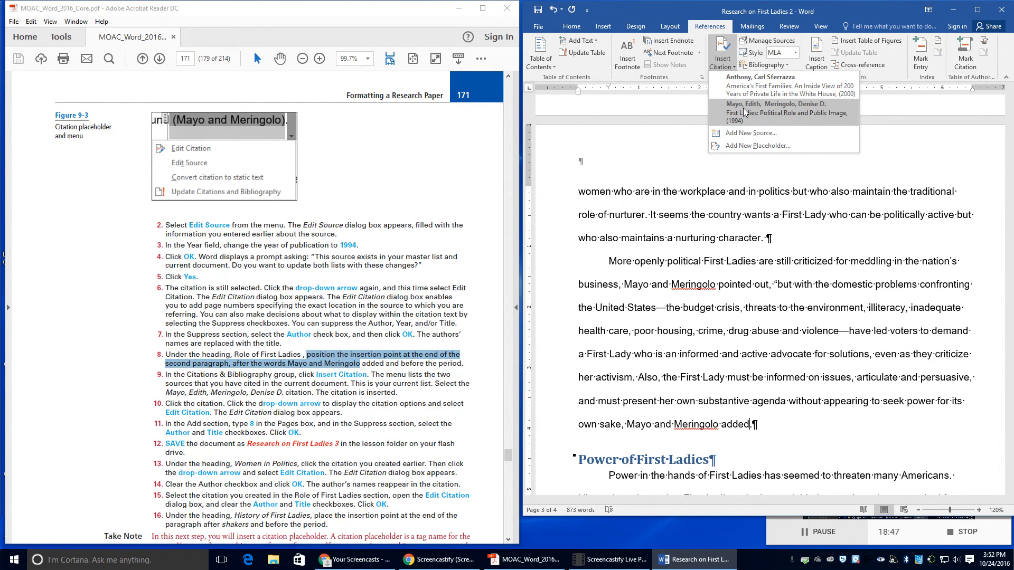
{"action": "left_click", "coordinate": [719, 119]}
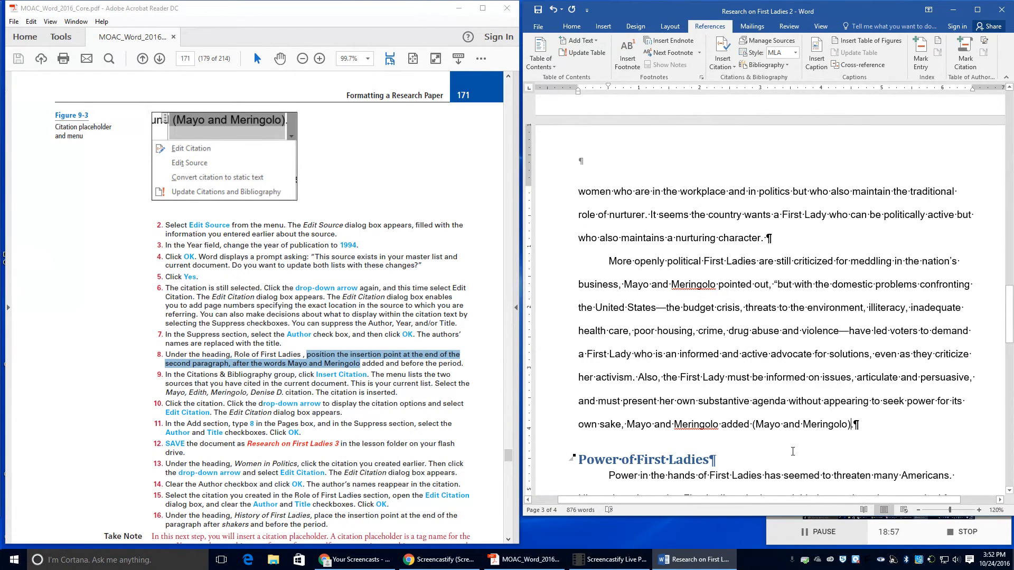
- Edit the new citation in the Role of First Ladies section to add page 8 and suppress the author and title
{"action": "left_click", "coordinate": [848, 426]}
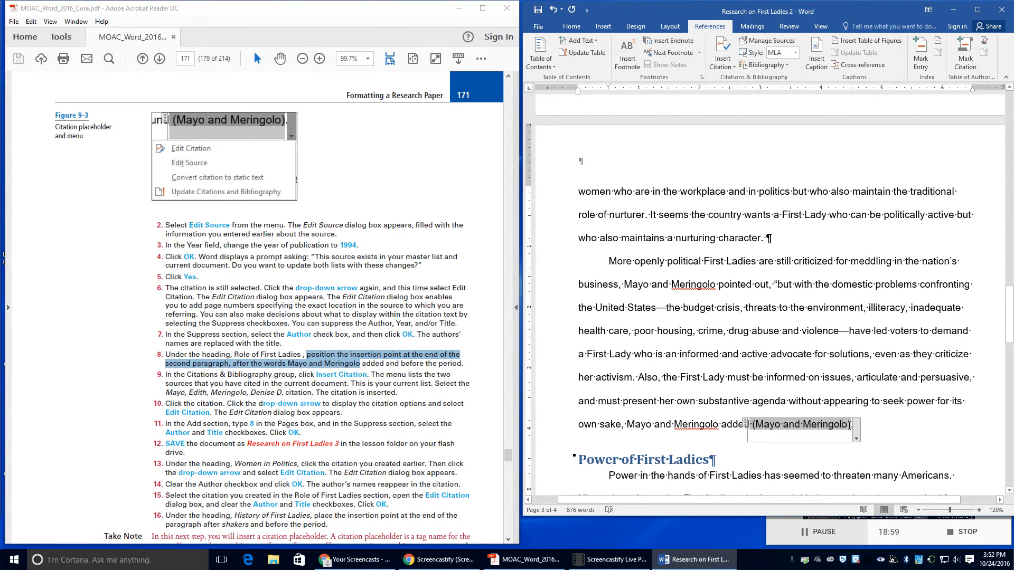
{"action": "left_click", "coordinate": [852, 424]}
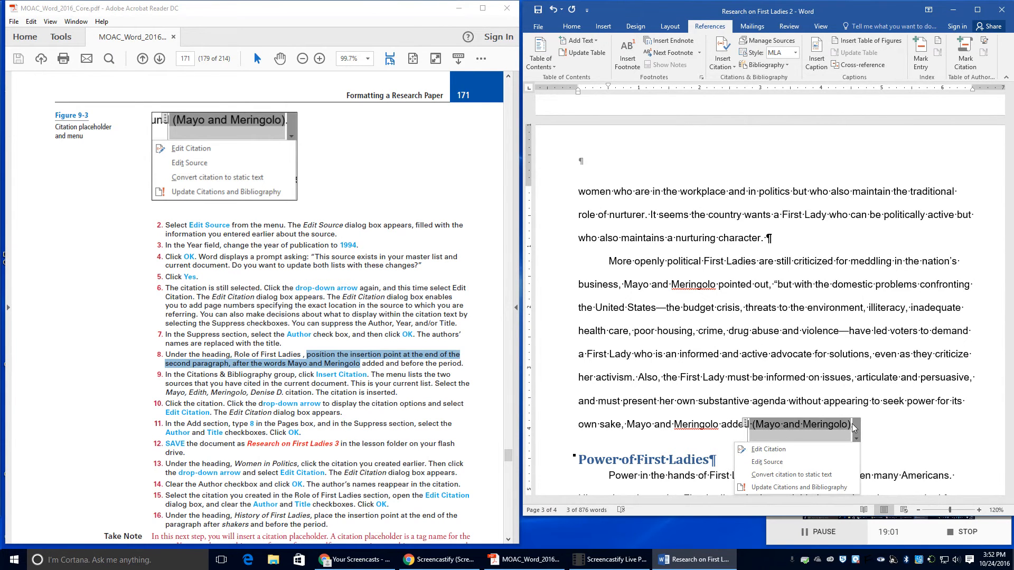
{"action": "left_click", "coordinate": [808, 456]}
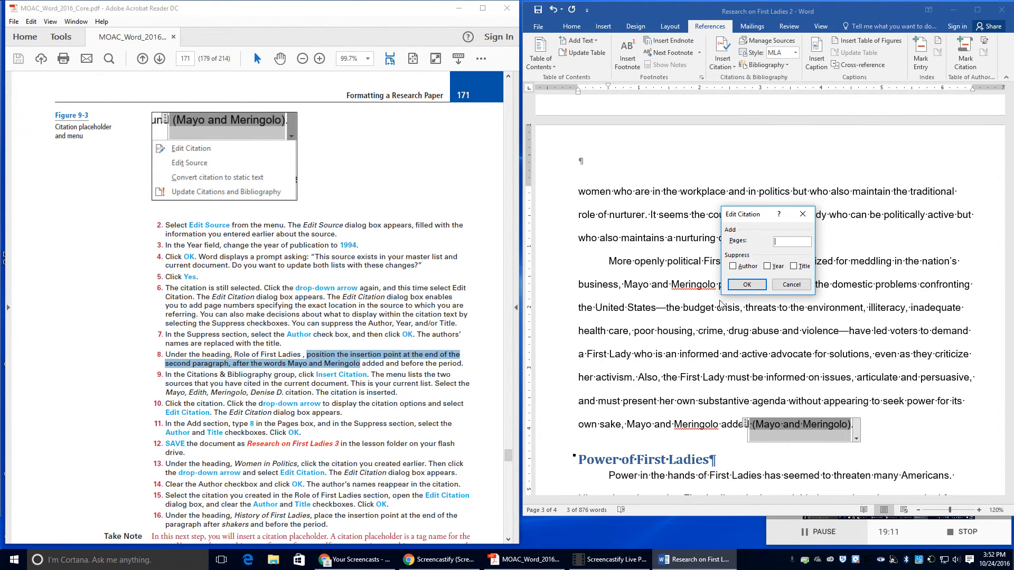
{"action": "type", "text": "8"}
{"action": "left_click", "coordinate": [732, 268]}
{"action": "left_click", "coordinate": [766, 268]}
{"action": "left_click", "coordinate": [767, 266]}
{"action": "left_click", "coordinate": [794, 266]}
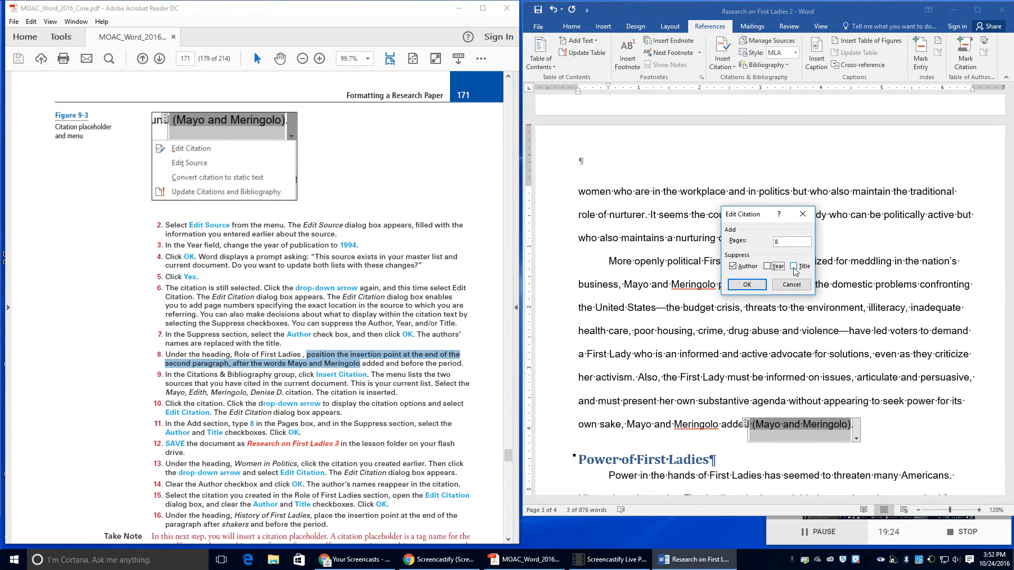
{"action": "left_click", "coordinate": [753, 286]}
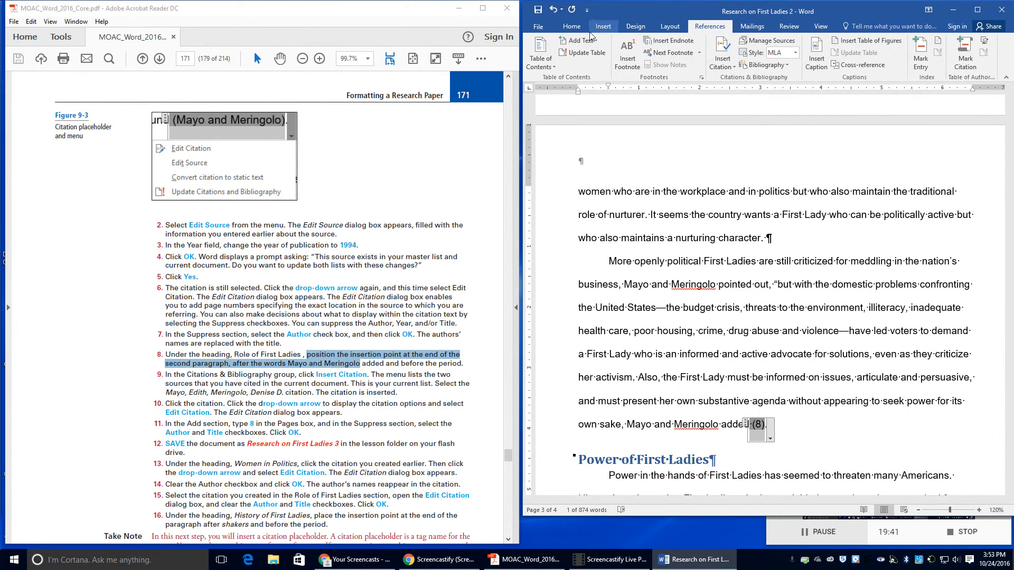
- Save the document in the Lesson 9 folder under the name Research on First Ladies 3
{"action": "left_click", "coordinate": [538, 26]}
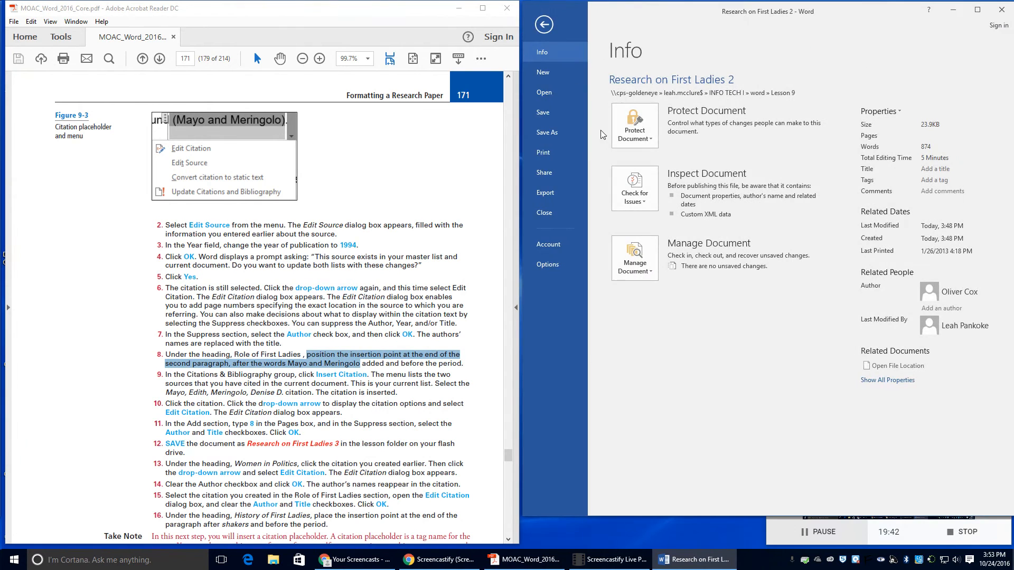
{"action": "left_click", "coordinate": [563, 134]}
{"action": "left_click", "coordinate": [796, 109]}
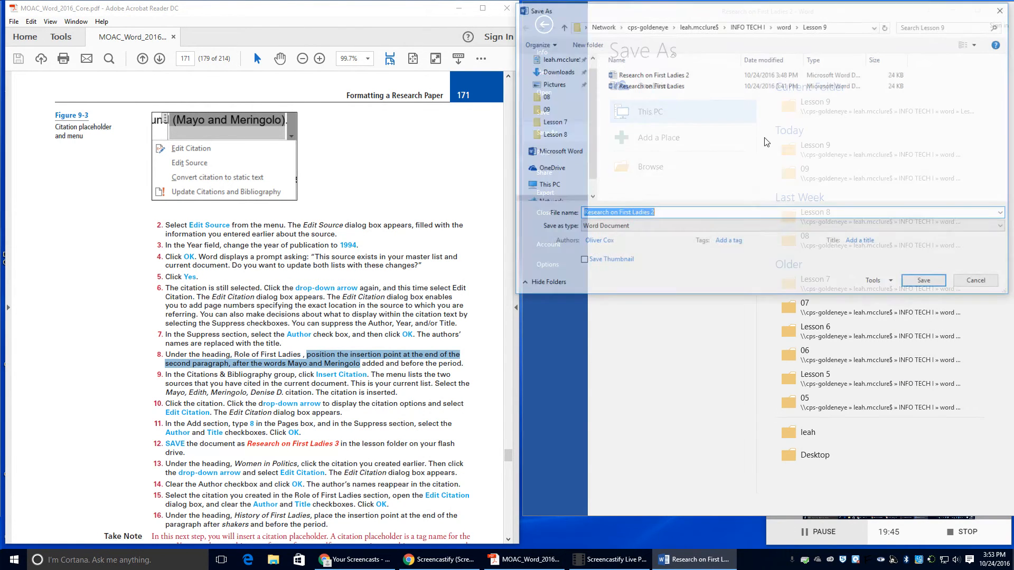
{"action": "left_click", "coordinate": [662, 212]}
{"action": "key", "text": "BackSpace"}
{"action": "type", "text": "3"}
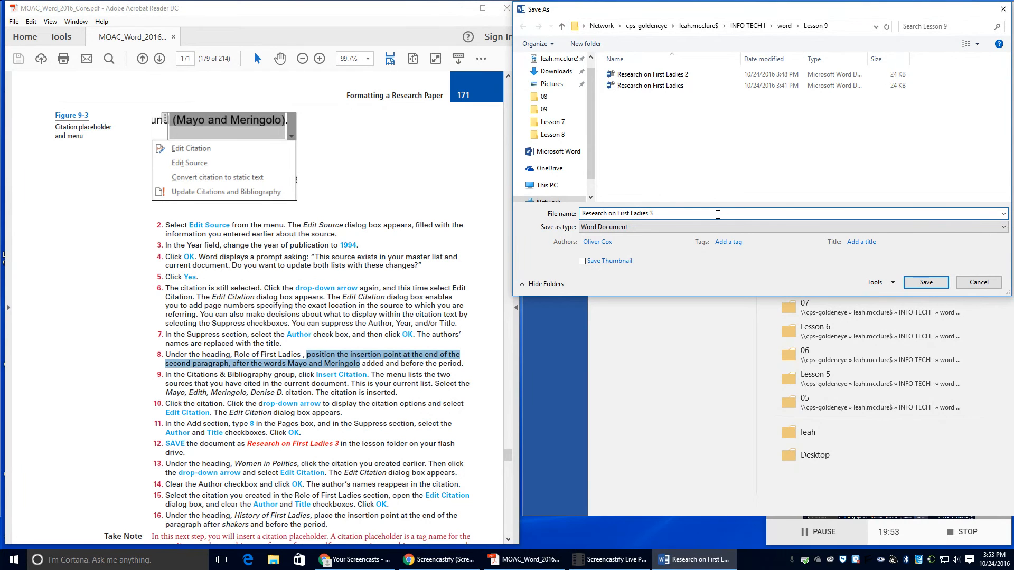
{"action": "left_click", "coordinate": [933, 283]}
{"action": "left_click", "coordinate": [845, 535]}
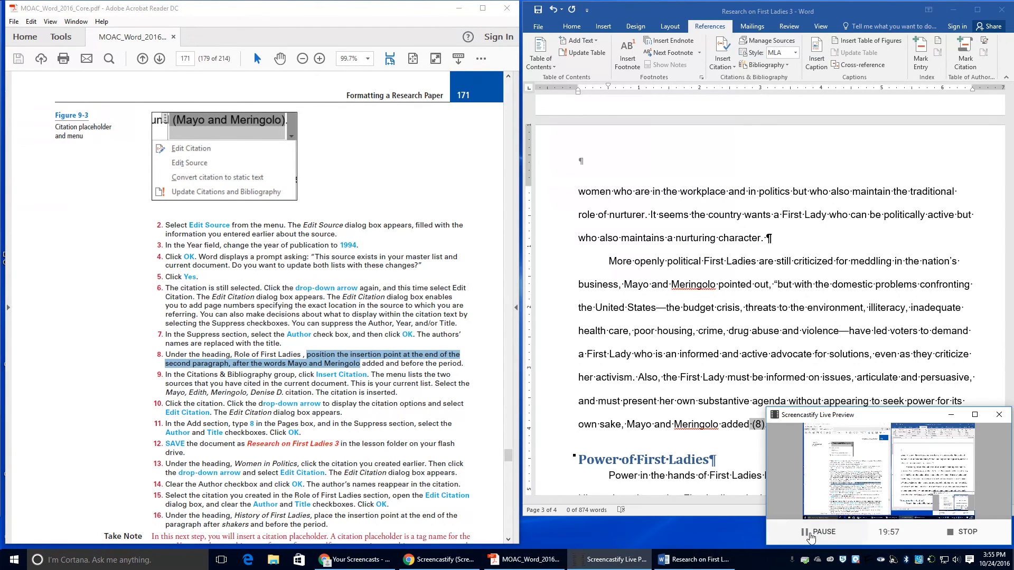
{"action": "left_click", "coordinate": [952, 415]}
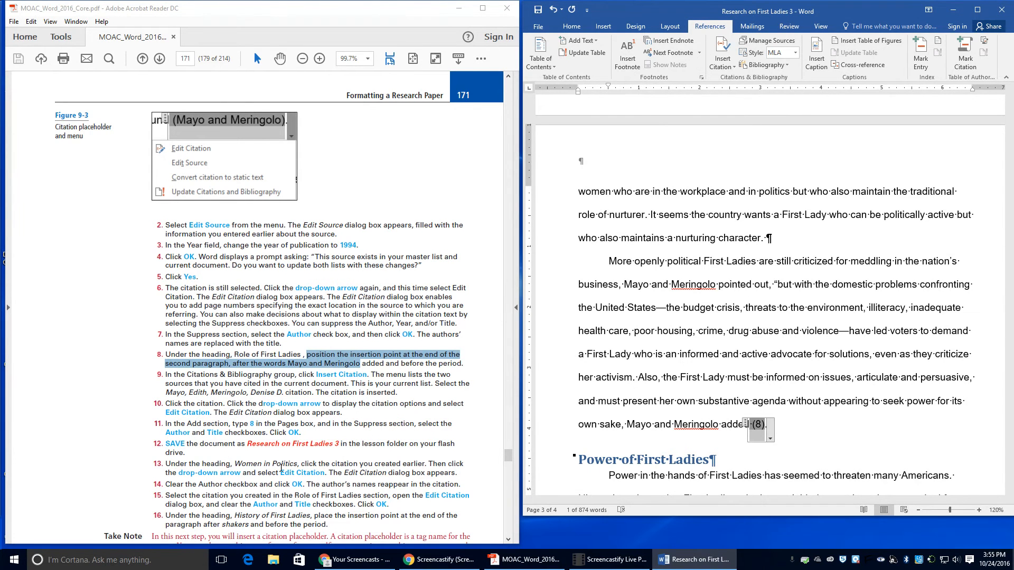
- Edit the citation ending the Women in Politics section so that its author is no longer suppressed
{"action": "scroll", "coordinate": [676, 361], "scroll_direction": "up", "scroll_amount": 12}
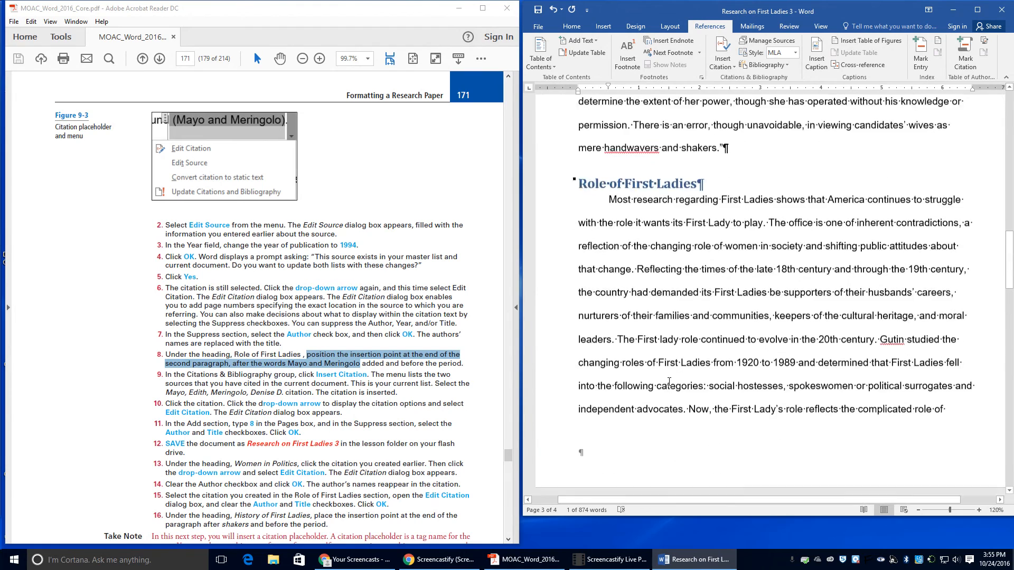
{"action": "scroll", "coordinate": [669, 378], "scroll_direction": "up", "scroll_amount": 3}
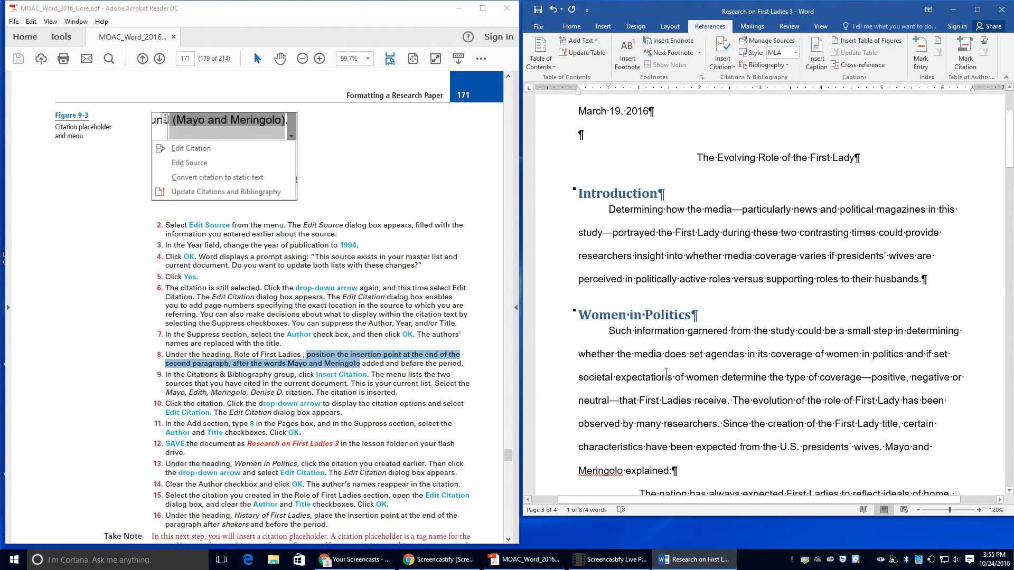
{"action": "left_click", "coordinate": [624, 331]}
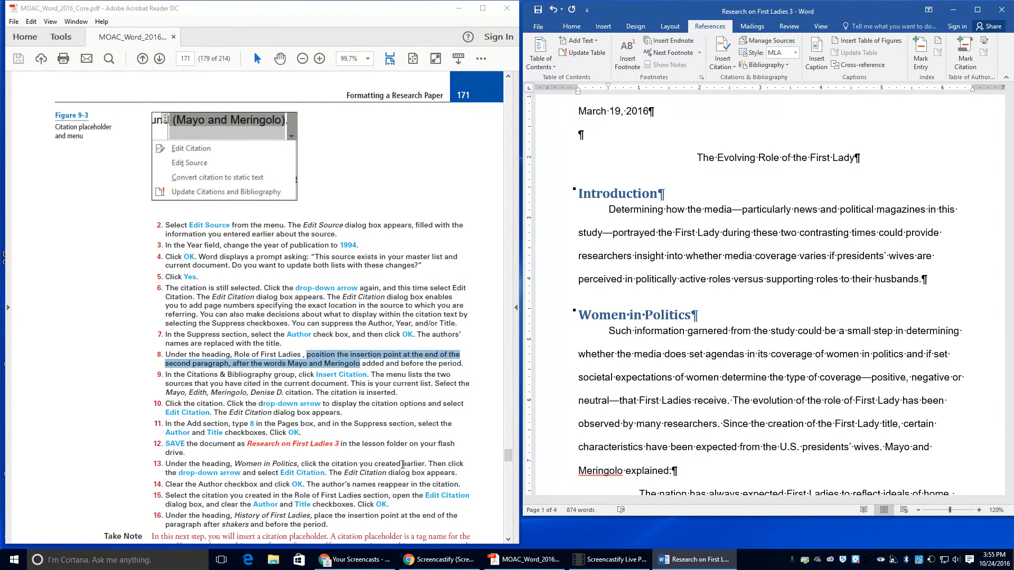
{"action": "scroll", "coordinate": [808, 377], "scroll_direction": "down", "scroll_amount": 4}
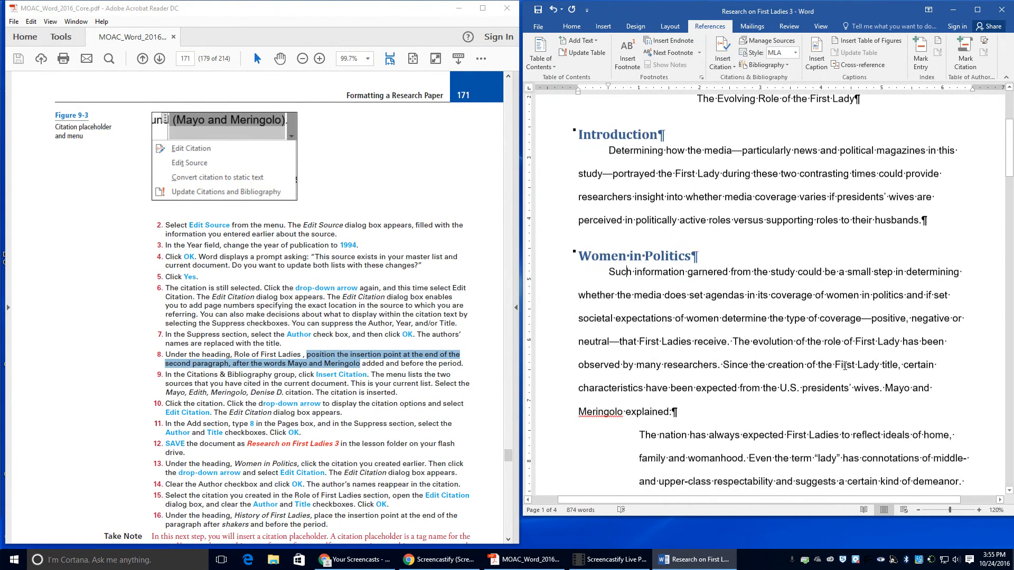
{"action": "scroll", "coordinate": [810, 386], "scroll_direction": "down", "scroll_amount": 2}
{"action": "scroll", "coordinate": [774, 327], "scroll_direction": "down", "scroll_amount": 6}
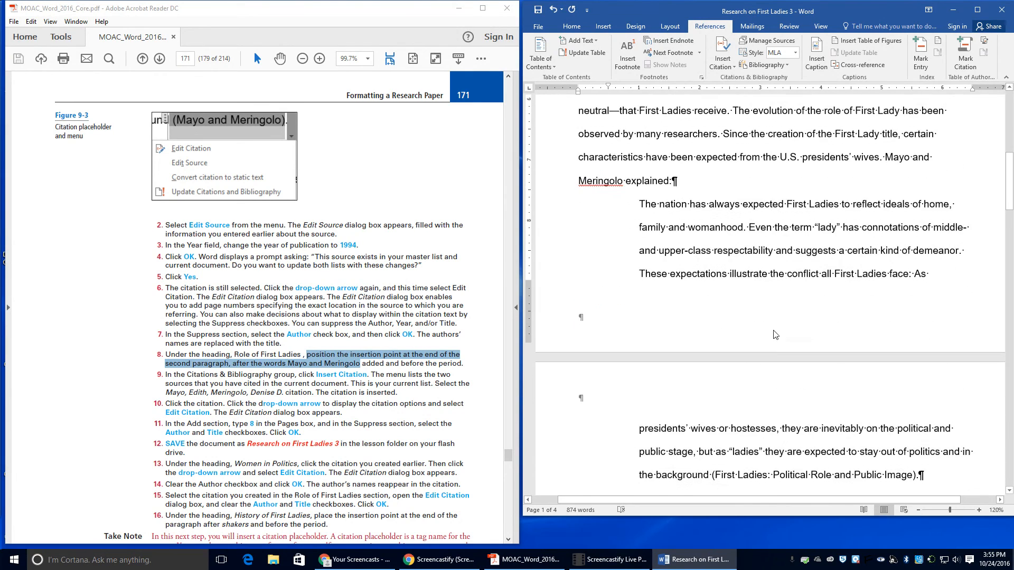
{"action": "left_click", "coordinate": [770, 374]}
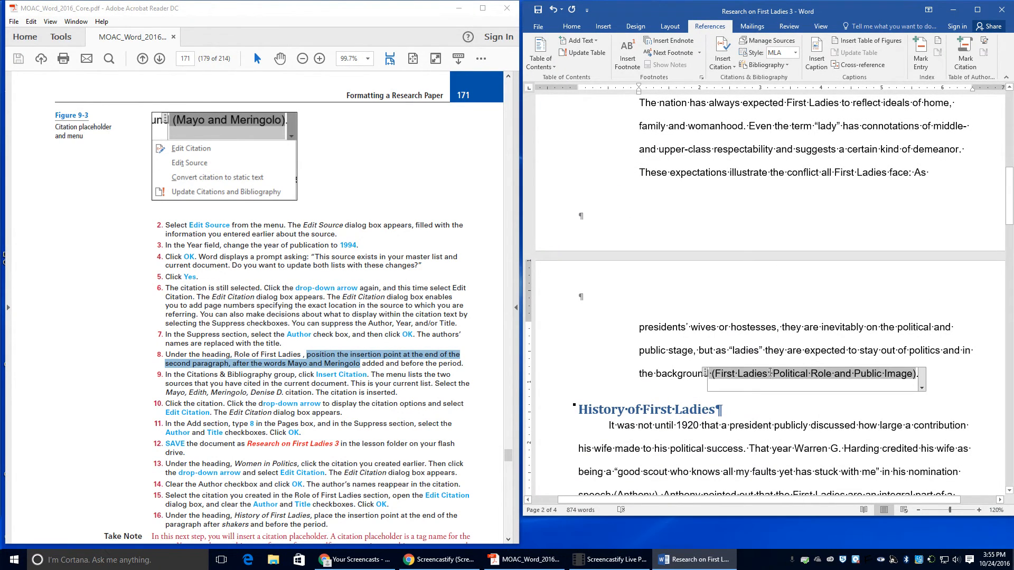
{"action": "left_click", "coordinate": [922, 387]}
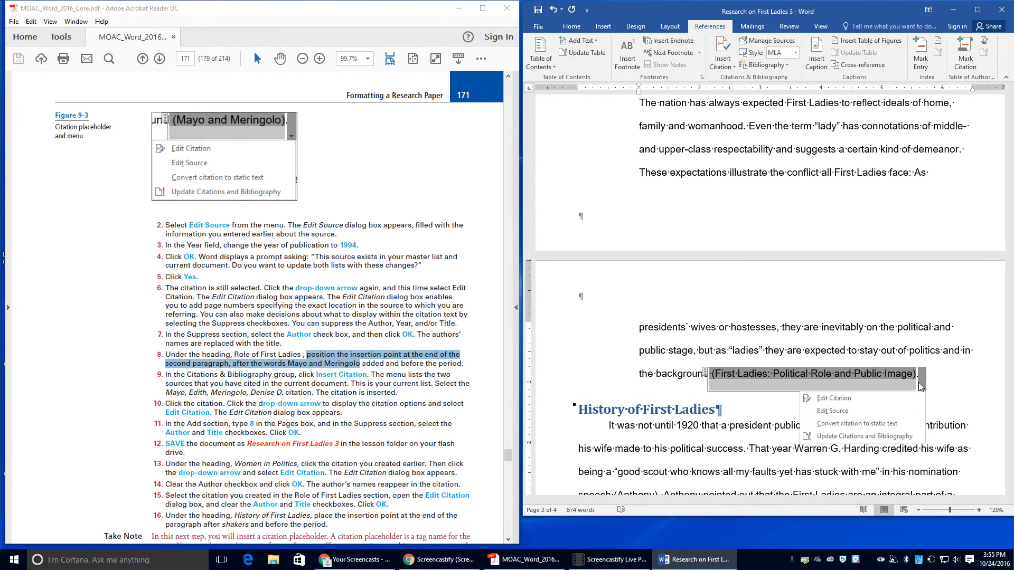
{"action": "left_click", "coordinate": [877, 399]}
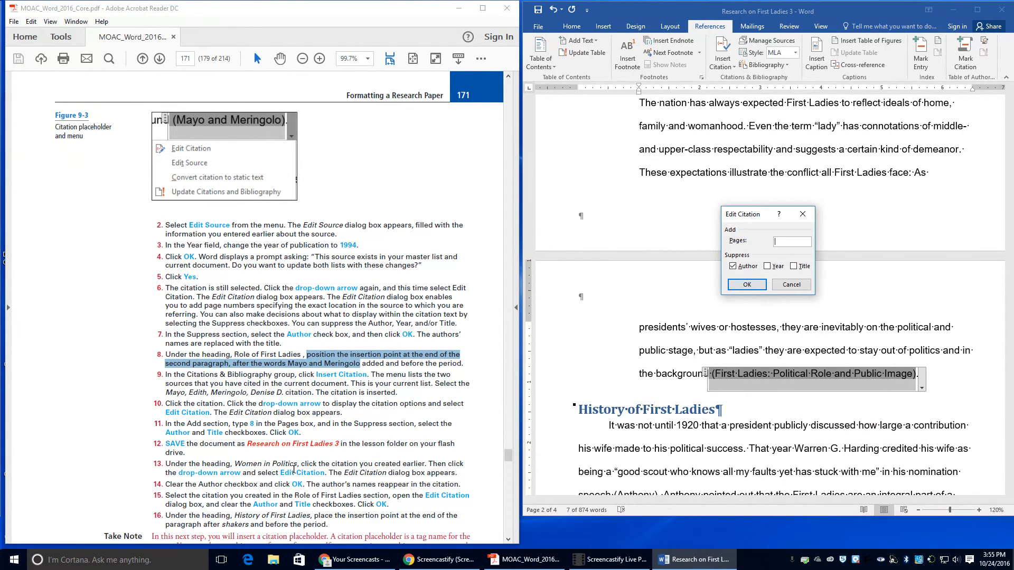
{"action": "left_click", "coordinate": [733, 266]}
{"action": "left_click", "coordinate": [736, 285]}
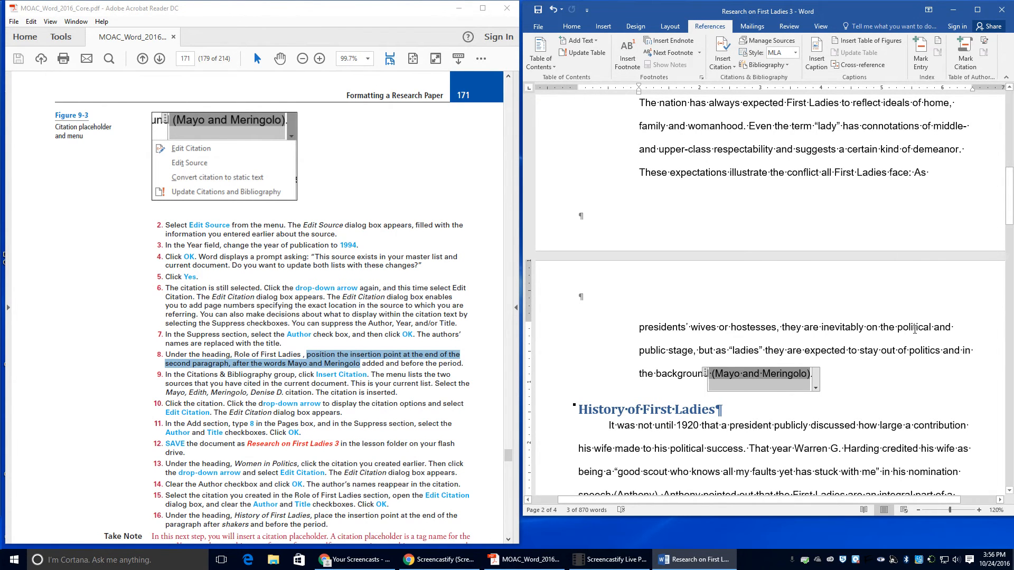
- Edit the page 8 citation ending the Role of First Ladies section, clearing the suppression of its author and title
{"action": "scroll", "coordinate": [853, 335], "scroll_direction": "down", "scroll_amount": 5}
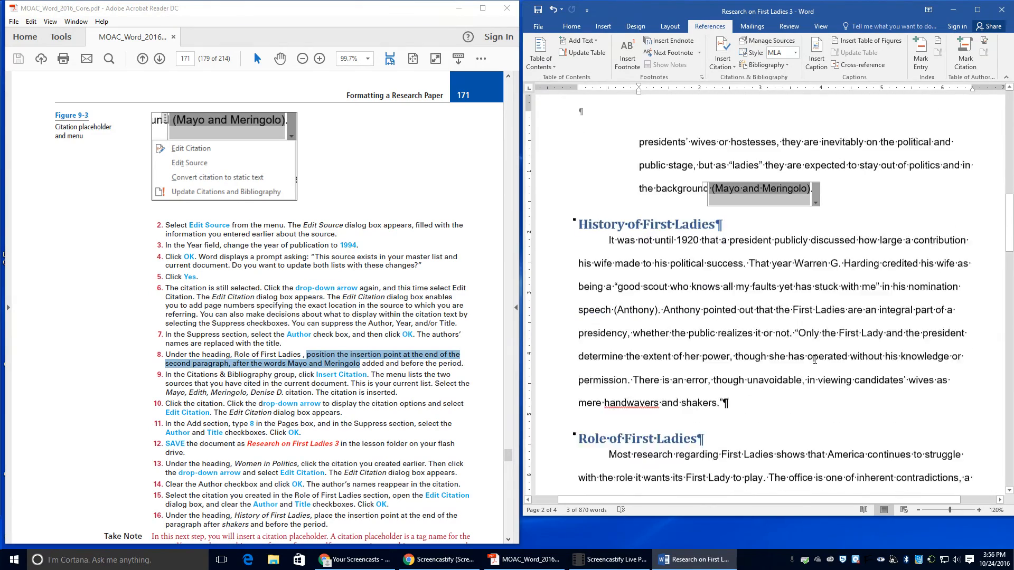
{"action": "scroll", "coordinate": [814, 360], "scroll_direction": "down", "scroll_amount": 6}
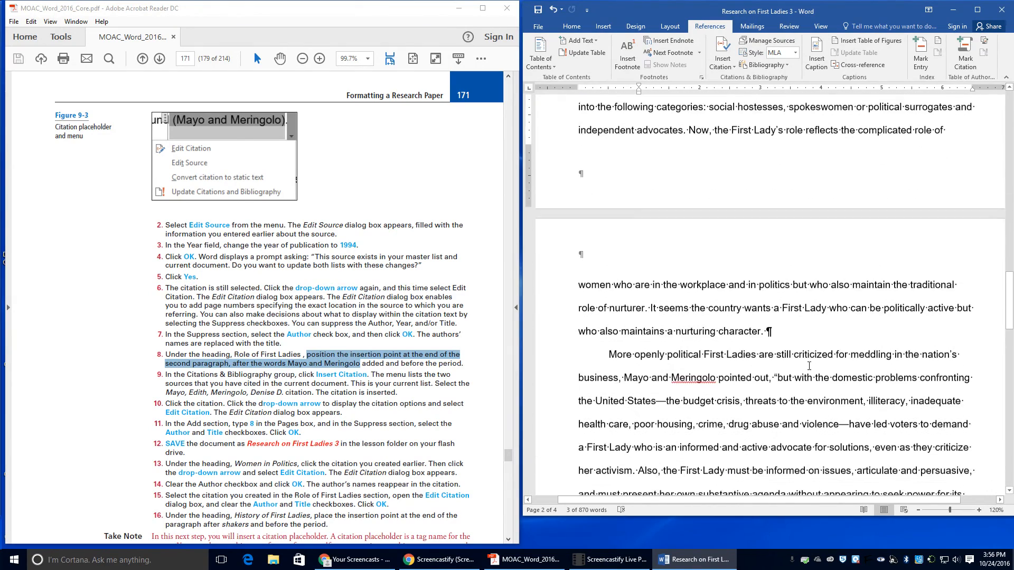
{"action": "scroll", "coordinate": [809, 365], "scroll_direction": "down", "scroll_amount": 2}
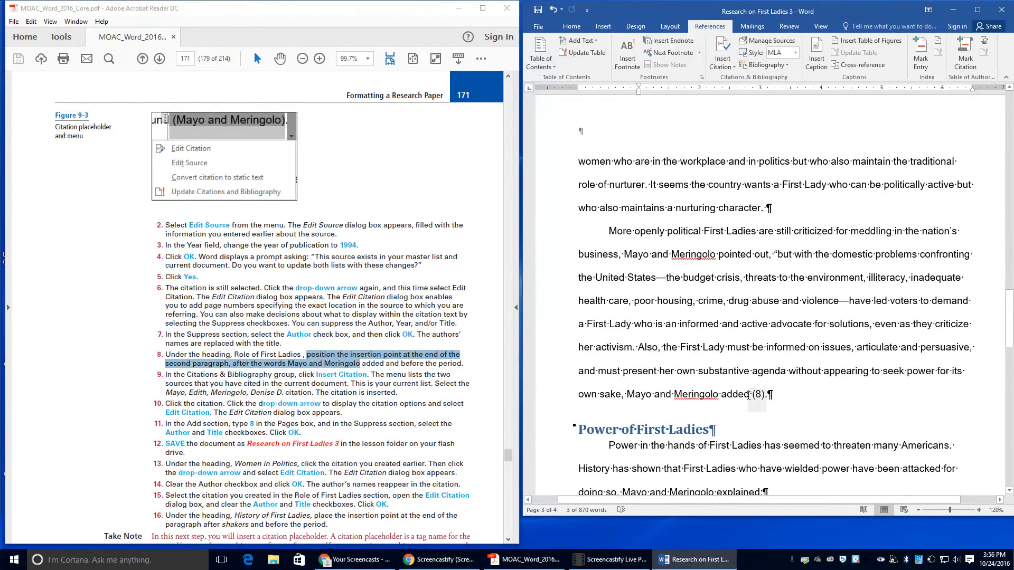
{"action": "left_click", "coordinate": [761, 392]}
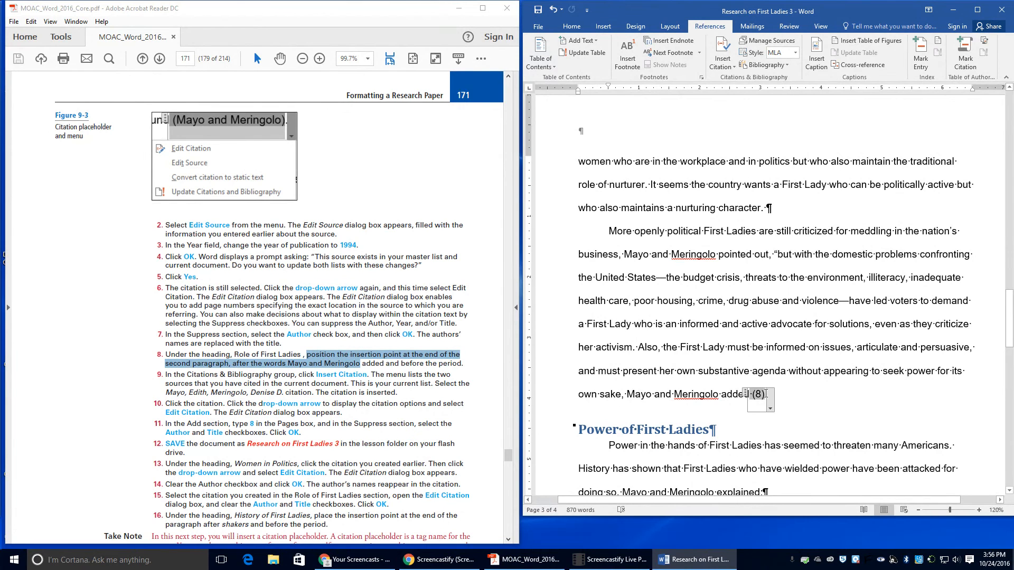
{"action": "left_click", "coordinate": [770, 408]}
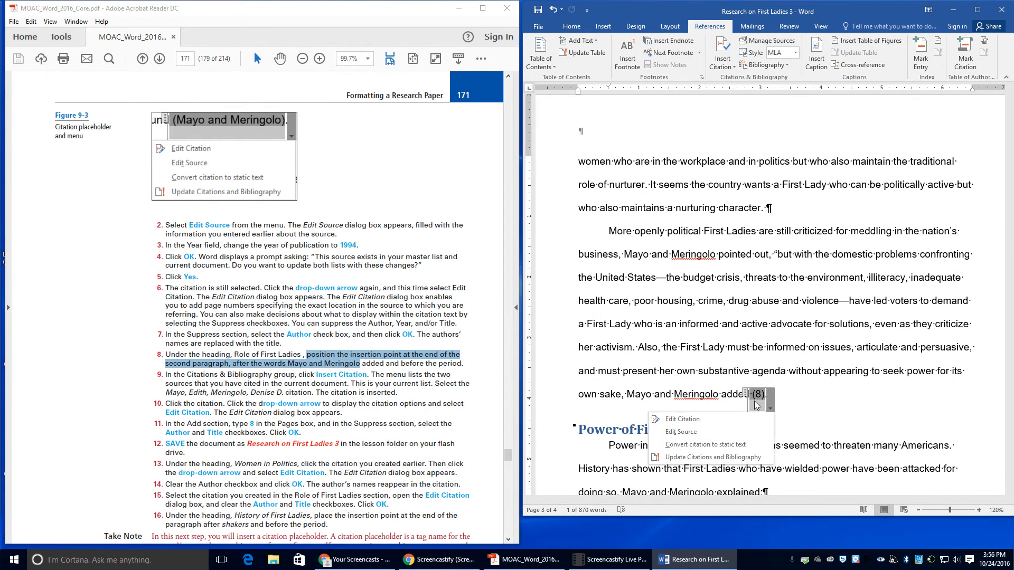
{"action": "left_click", "coordinate": [739, 420]}
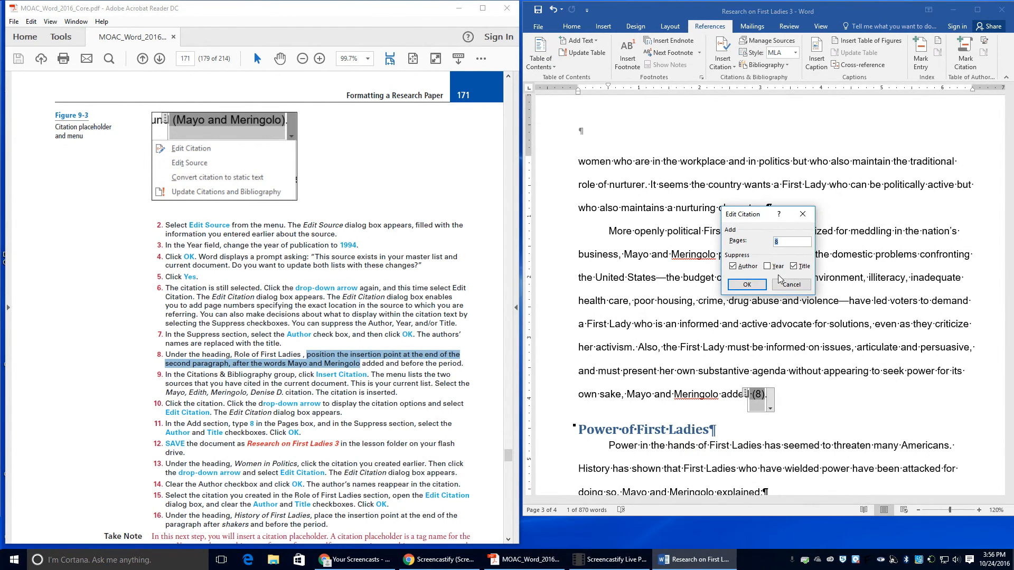
{"action": "left_click", "coordinate": [733, 268]}
{"action": "left_click", "coordinate": [797, 268]}
{"action": "left_click", "coordinate": [749, 286]}
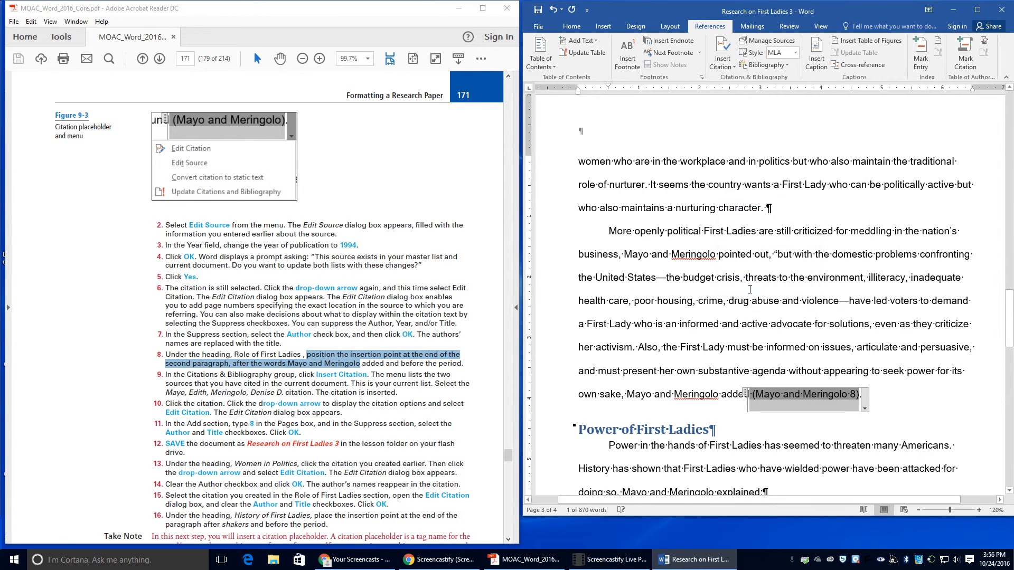
- Insert a citation placeholder named Research_source after "shakers" and before the period ending the History of First Ladies paragraph
{"action": "scroll", "coordinate": [291, 452], "scroll_direction": "down", "scroll_amount": 1}
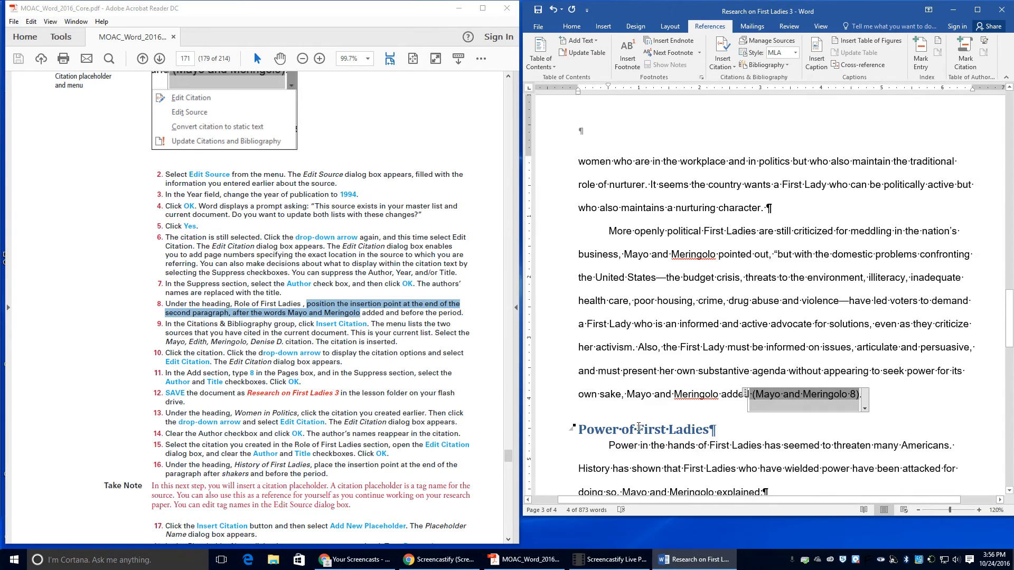
{"action": "scroll", "coordinate": [639, 427], "scroll_direction": "up", "scroll_amount": 1}
{"action": "scroll", "coordinate": [639, 427], "scroll_direction": "down", "scroll_amount": 3}
{"action": "scroll", "coordinate": [639, 427], "scroll_direction": "down", "scroll_amount": 10}
{"action": "scroll", "coordinate": [635, 425], "scroll_direction": "up", "scroll_amount": 15}
{"action": "scroll", "coordinate": [631, 422], "scroll_direction": "up", "scroll_amount": 11}
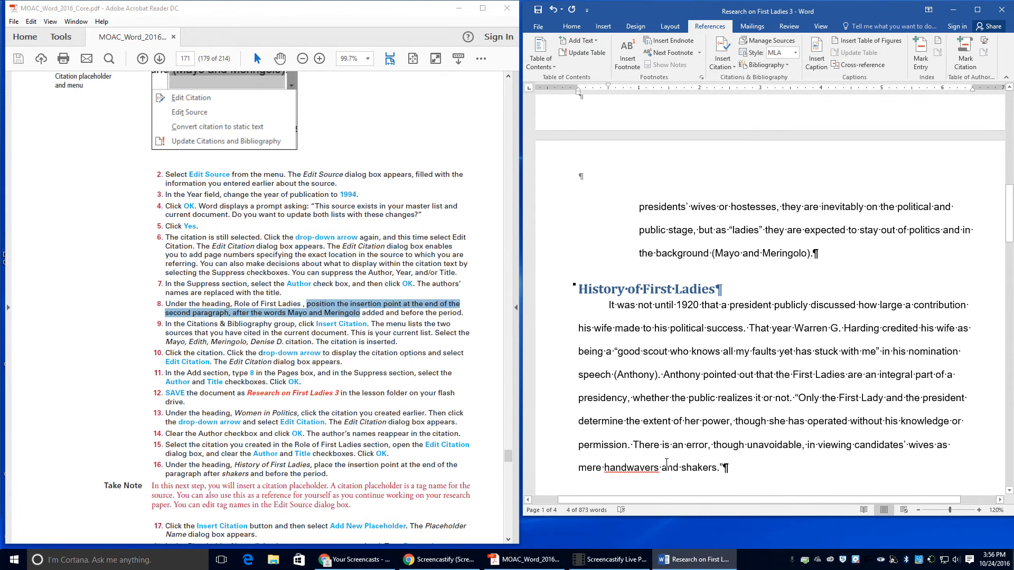
{"action": "left_click", "coordinate": [718, 469]}
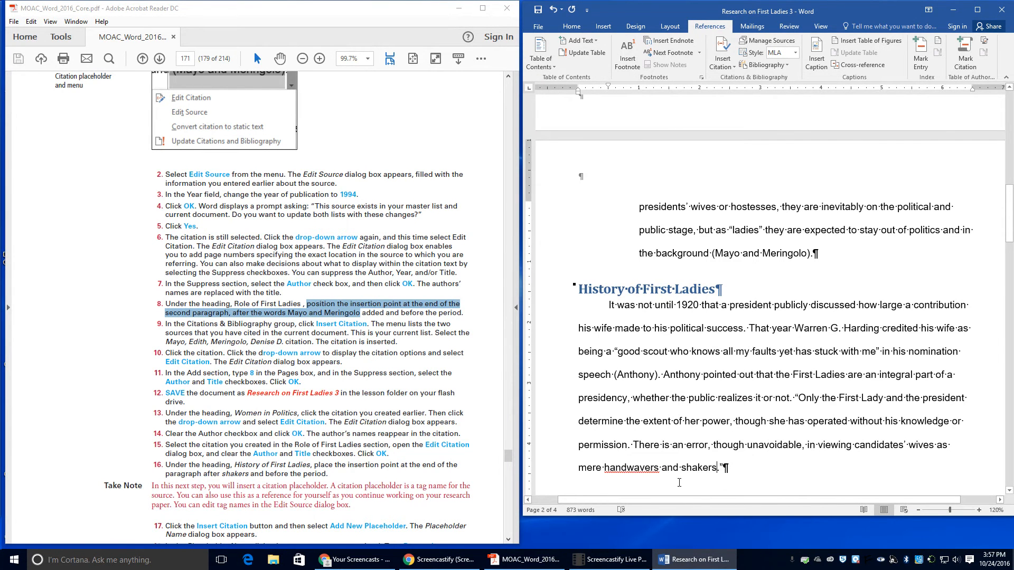
{"action": "scroll", "coordinate": [276, 478], "scroll_direction": "down", "scroll_amount": 3}
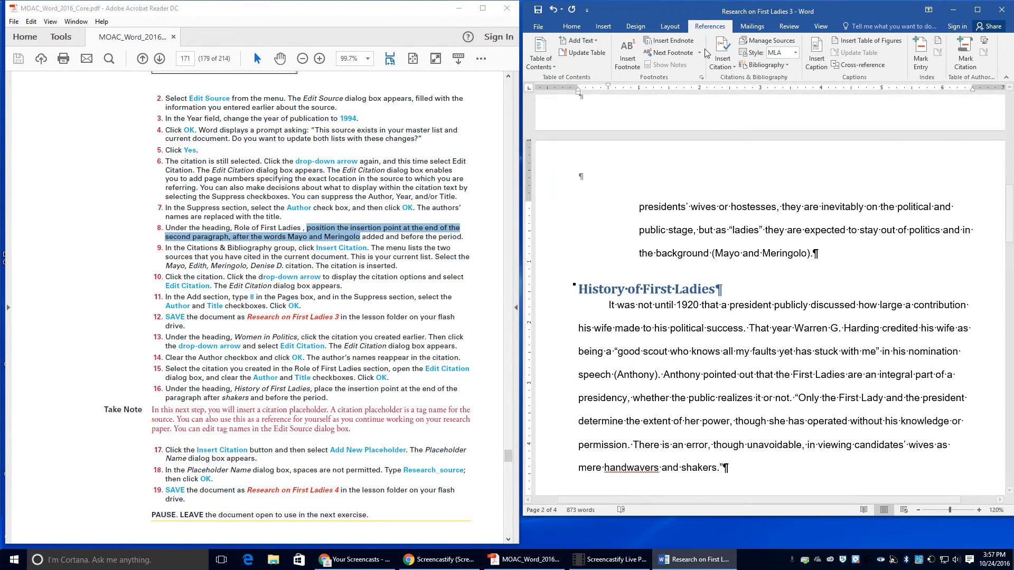
{"action": "left_click", "coordinate": [723, 63]}
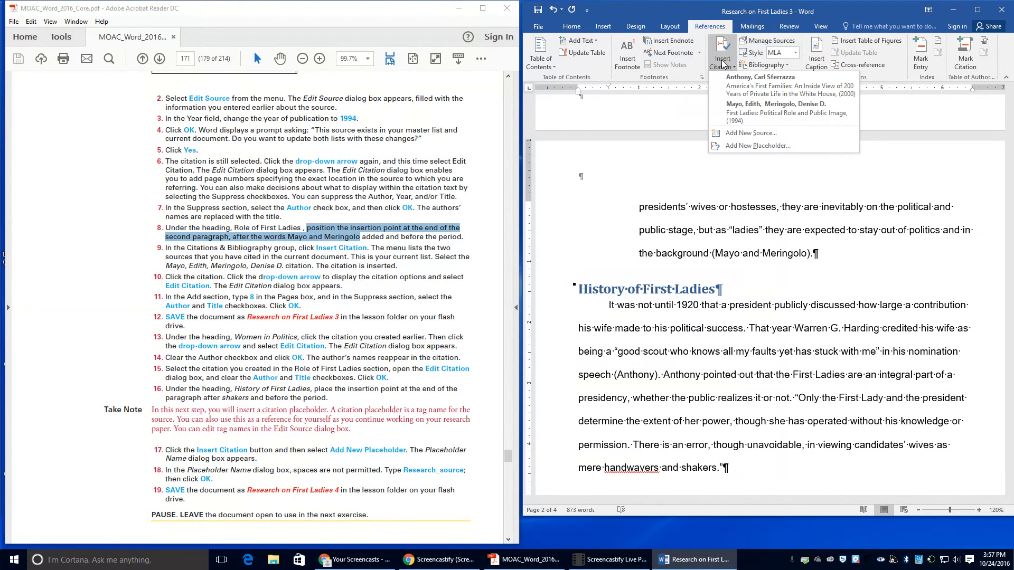
{"action": "left_click", "coordinate": [755, 146]}
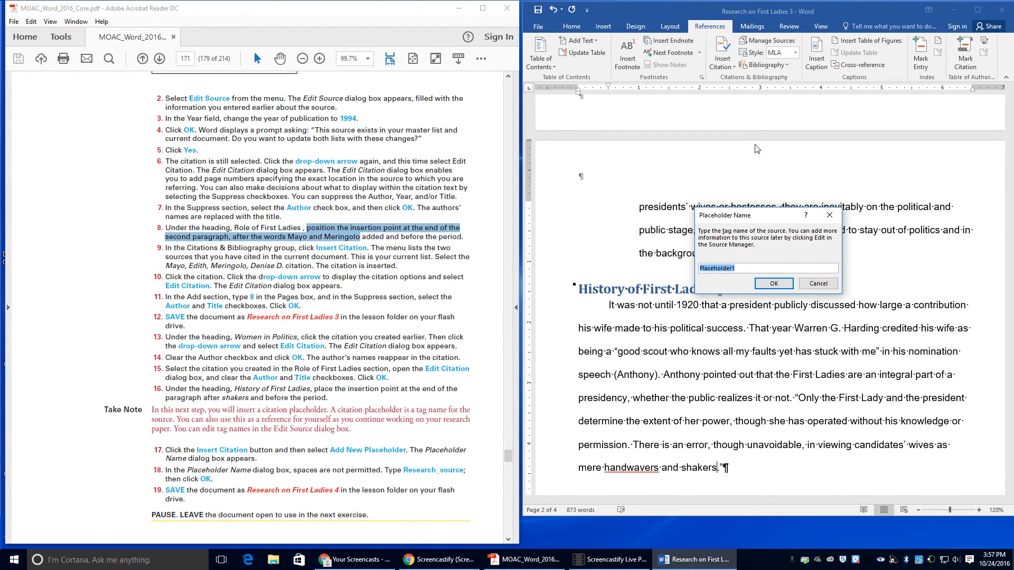
{"action": "type", "text": "Research_source"}
{"action": "left_click", "coordinate": [783, 285]}
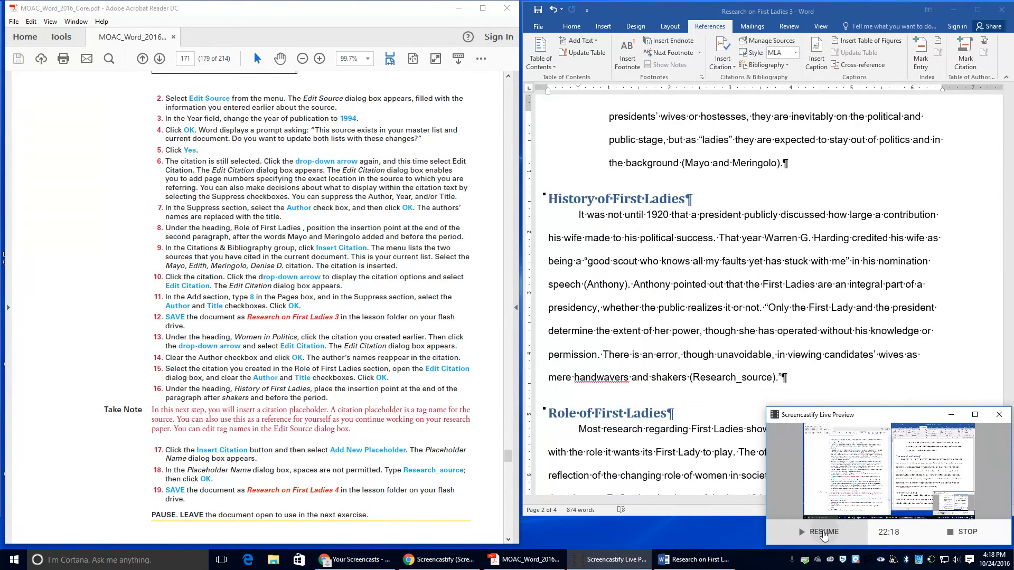
{"action": "left_click", "coordinate": [824, 533]}
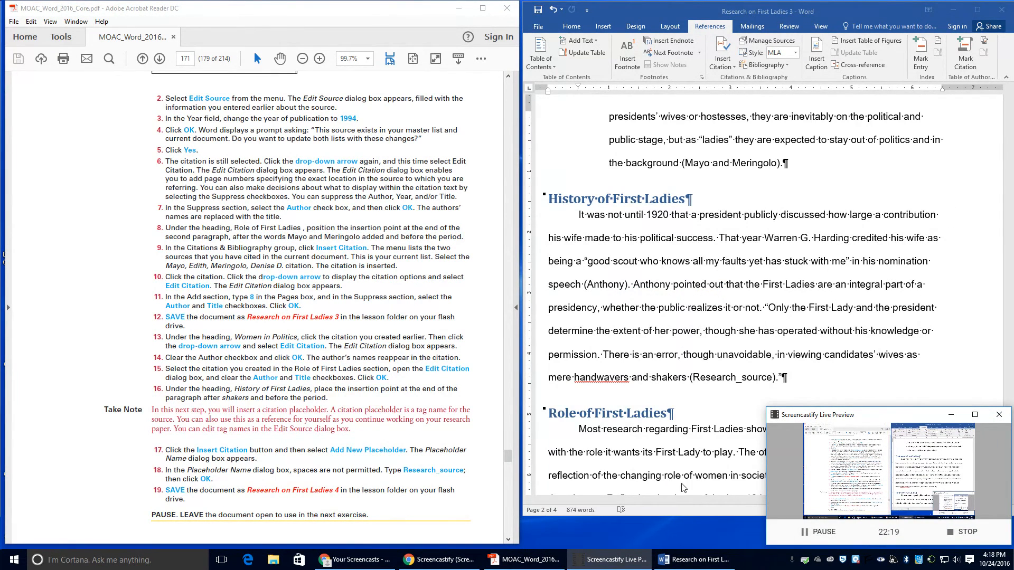
{"action": "right_click", "coordinate": [613, 378]}
{"action": "key", "text": "Escape"}
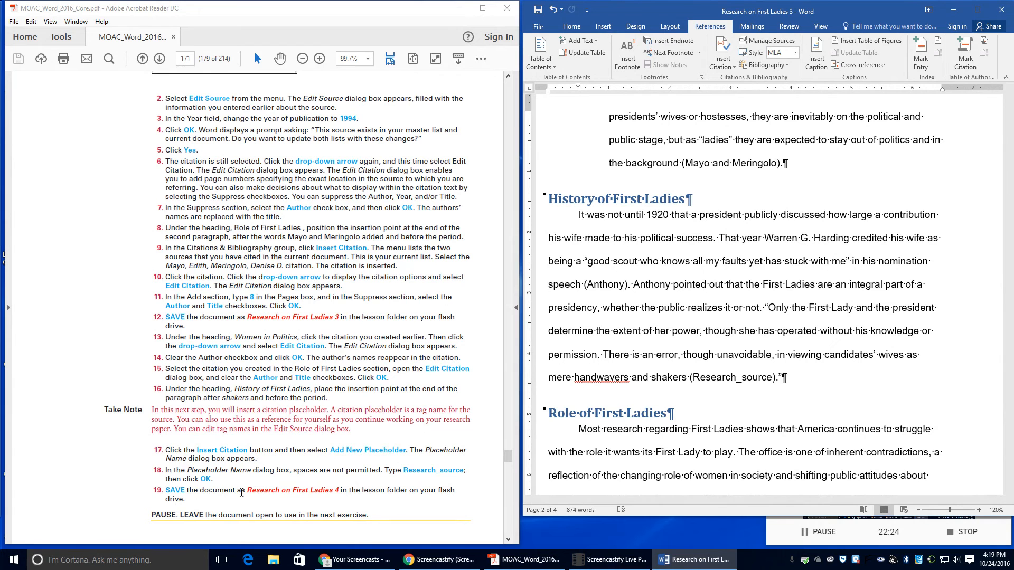
{"action": "left_click", "coordinate": [713, 384]}
- Save the document in the Lesson 9 folder under the name Research on First Ladies 4
{"action": "left_click", "coordinate": [540, 27]}
{"action": "left_click", "coordinate": [547, 132]}
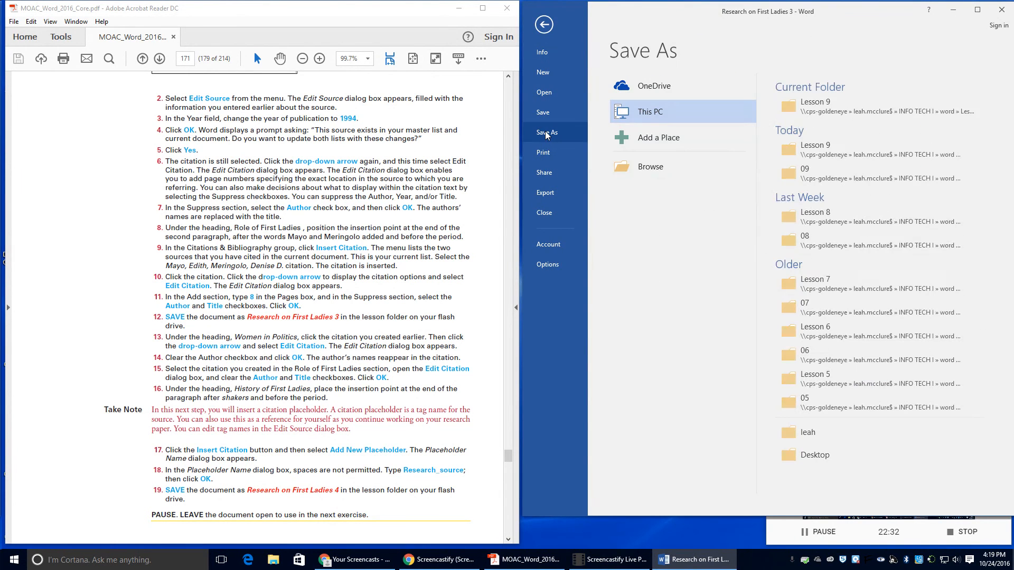
{"action": "left_click", "coordinate": [850, 111]}
{"action": "left_click", "coordinate": [675, 213]}
{"action": "key", "text": "BackSpace"}
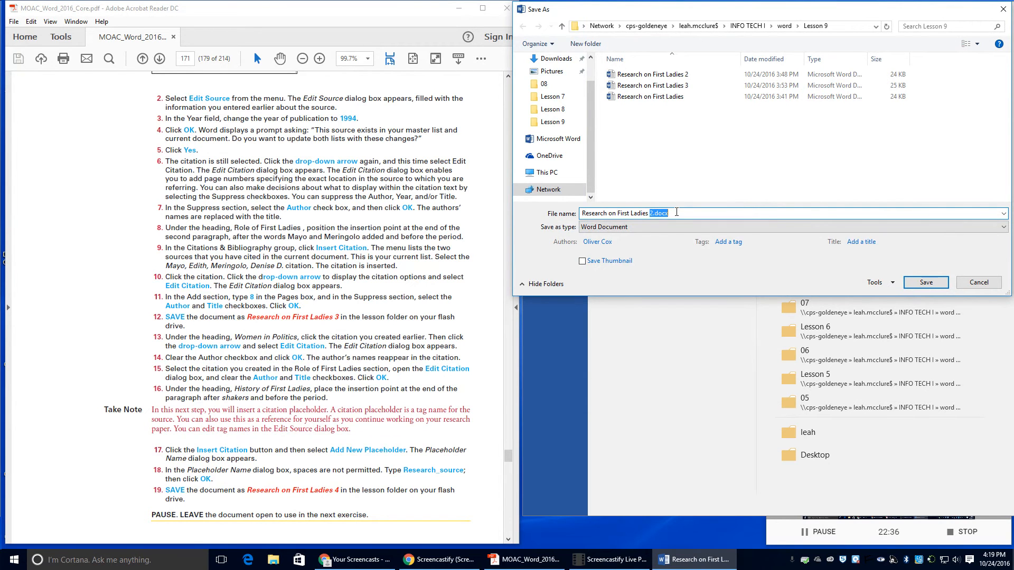
{"action": "type", "text": "4"}
{"action": "left_click", "coordinate": [925, 283]}
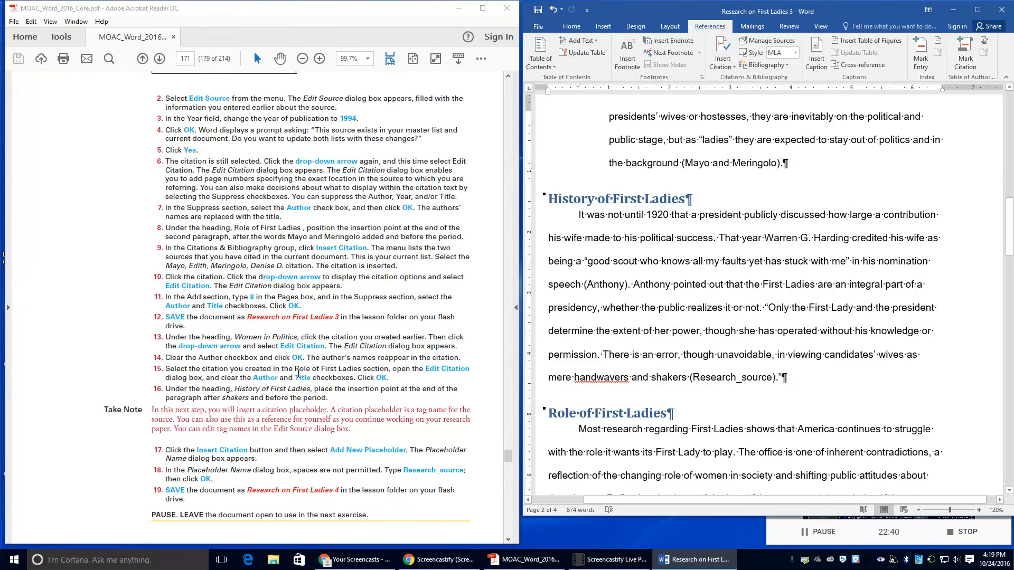
- In the Source Manager, show all bibliography fields of the master-list Anthony source and set its State/Province to NY, updating both lists
{"action": "scroll", "coordinate": [299, 372], "scroll_direction": "down", "scroll_amount": 3}
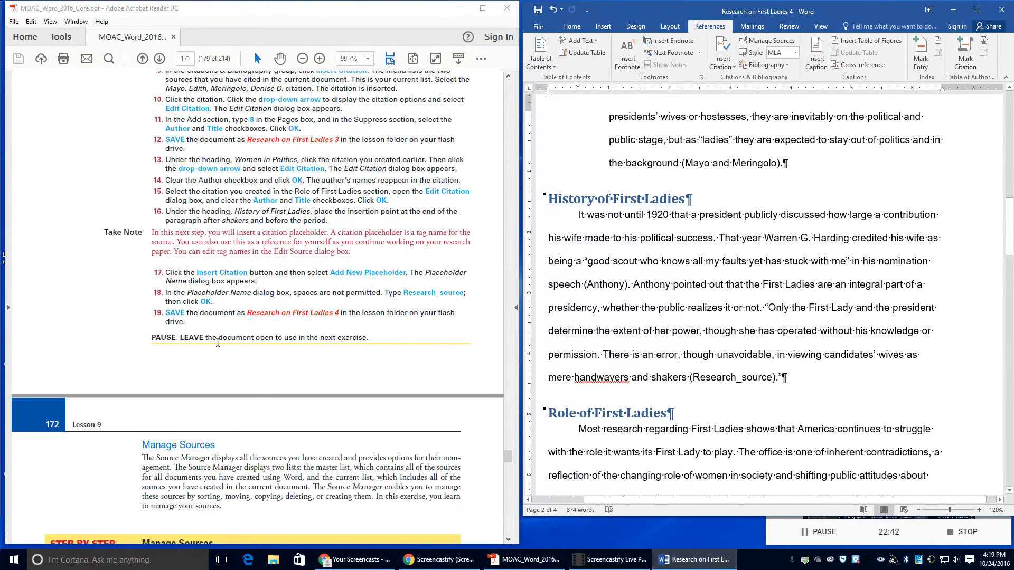
{"action": "scroll", "coordinate": [340, 351], "scroll_direction": "down", "scroll_amount": 2}
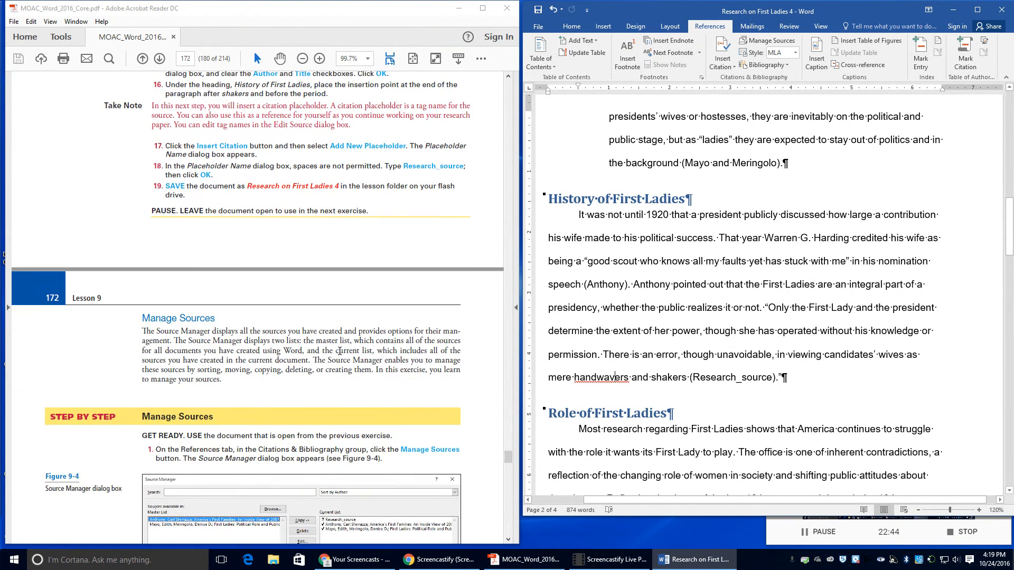
{"action": "scroll", "coordinate": [340, 350], "scroll_direction": "down", "scroll_amount": 1}
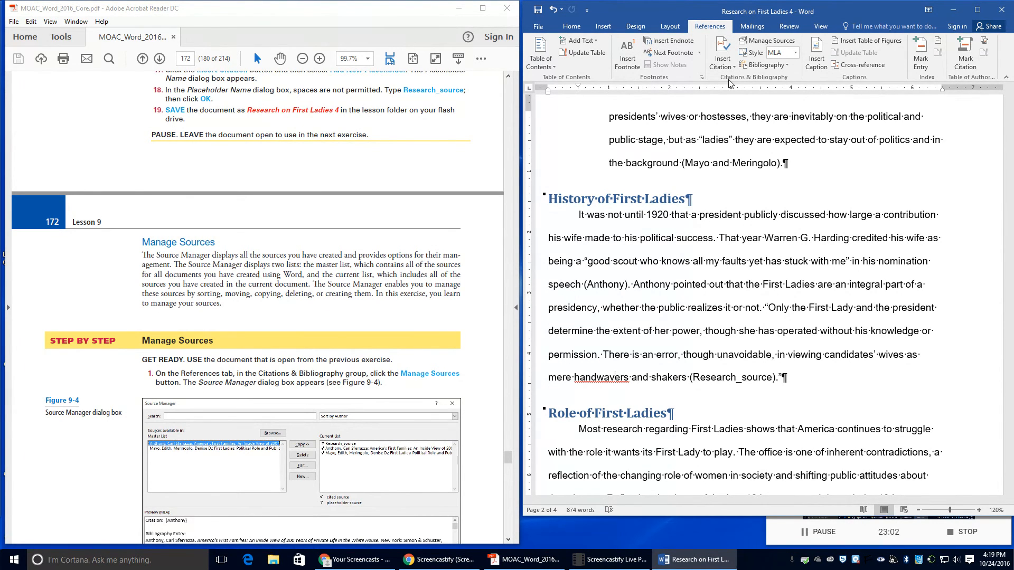
{"action": "left_click", "coordinate": [773, 42]}
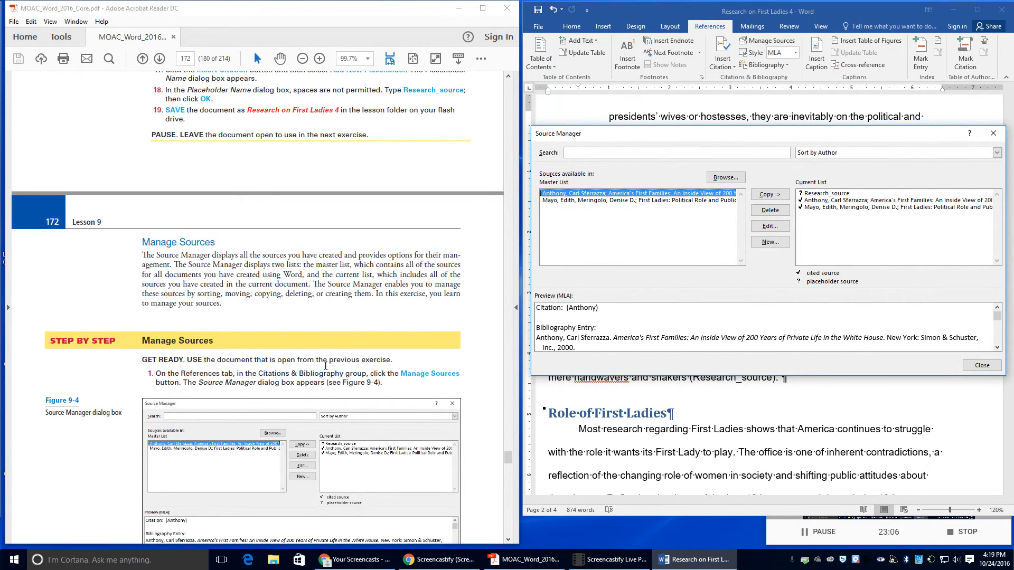
{"action": "scroll", "coordinate": [326, 367], "scroll_direction": "down", "scroll_amount": 1}
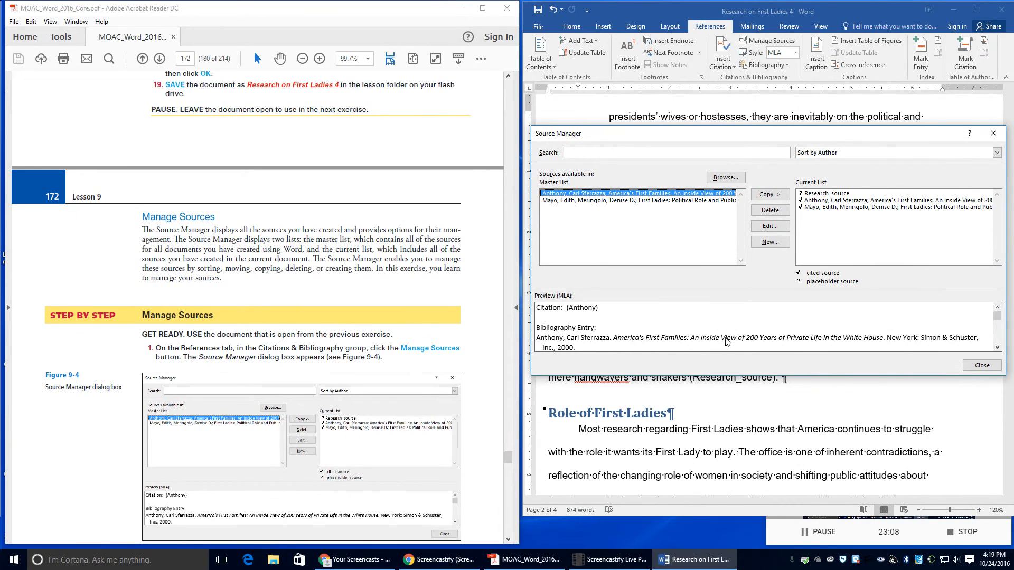
{"action": "scroll", "coordinate": [326, 368], "scroll_direction": "down", "scroll_amount": 5}
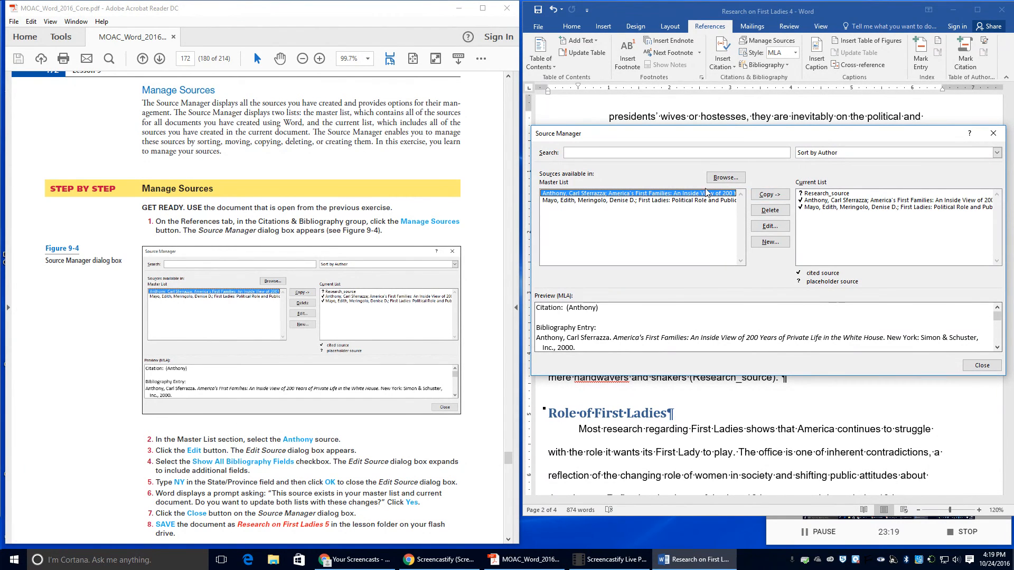
{"action": "left_click", "coordinate": [769, 227]}
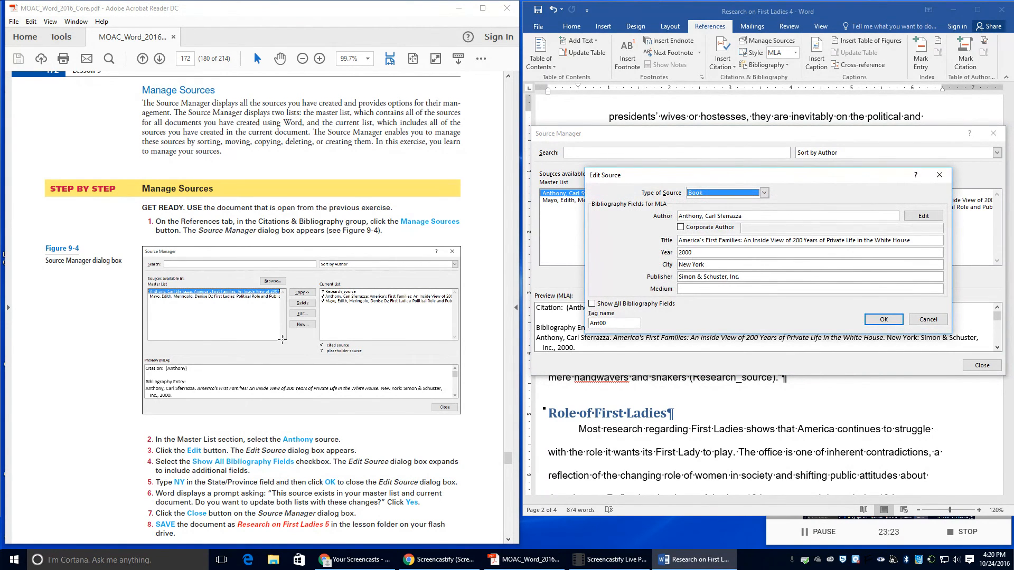
{"action": "scroll", "coordinate": [244, 409], "scroll_direction": "down", "scroll_amount": 2}
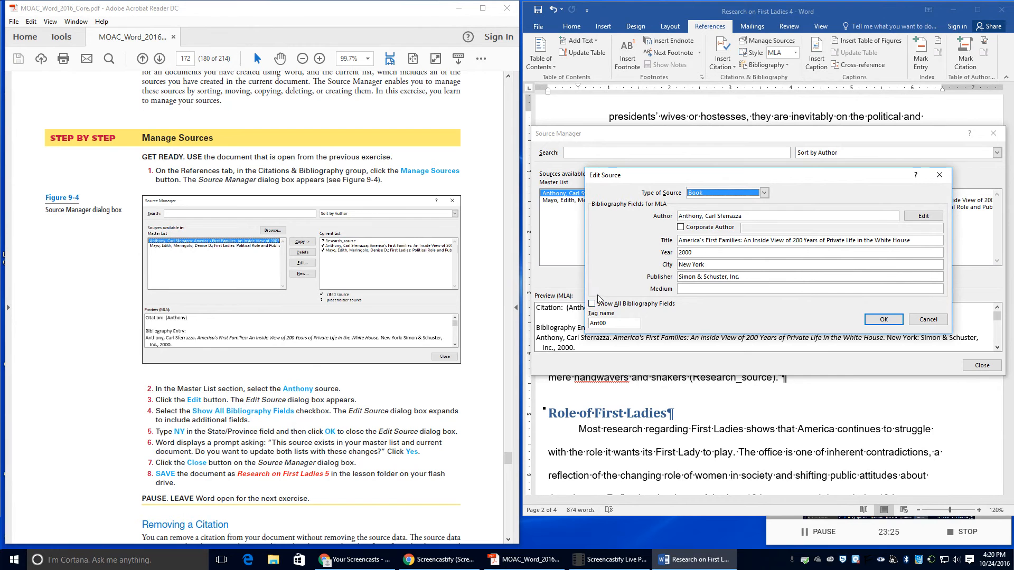
{"action": "left_click", "coordinate": [589, 305]}
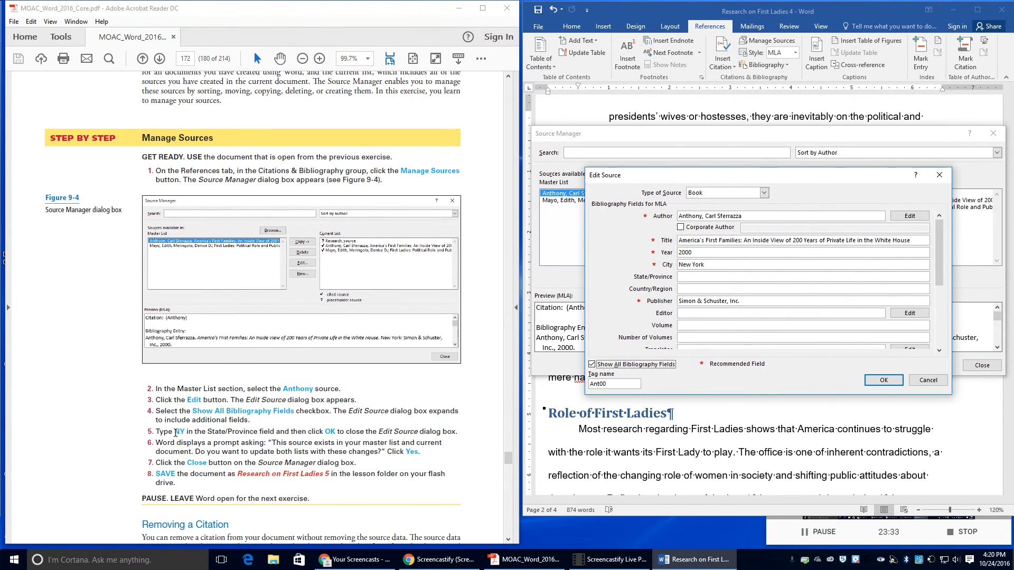
{"action": "left_click", "coordinate": [681, 276]}
{"action": "type", "text": "NY"}
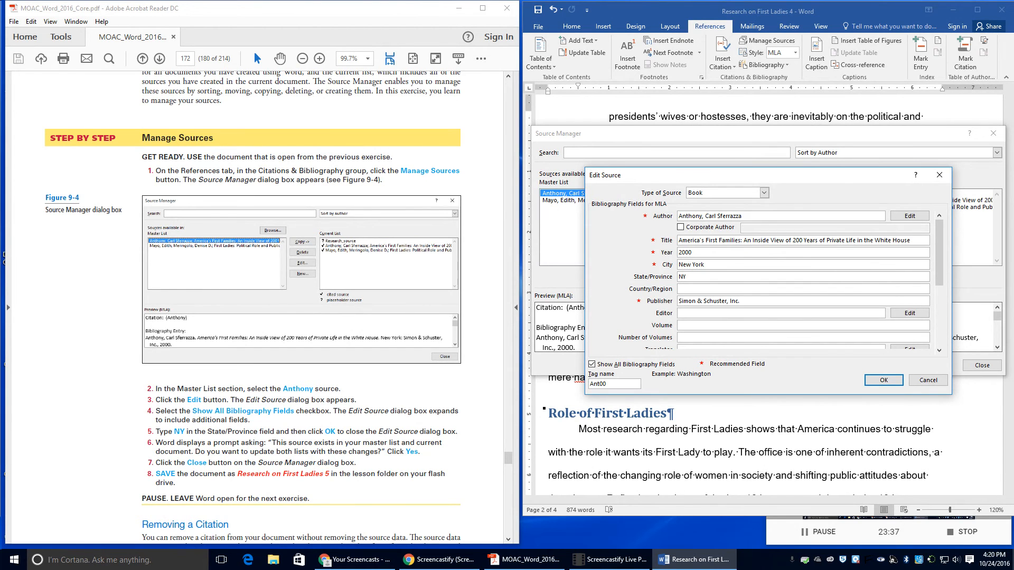
{"action": "left_click", "coordinate": [882, 378]}
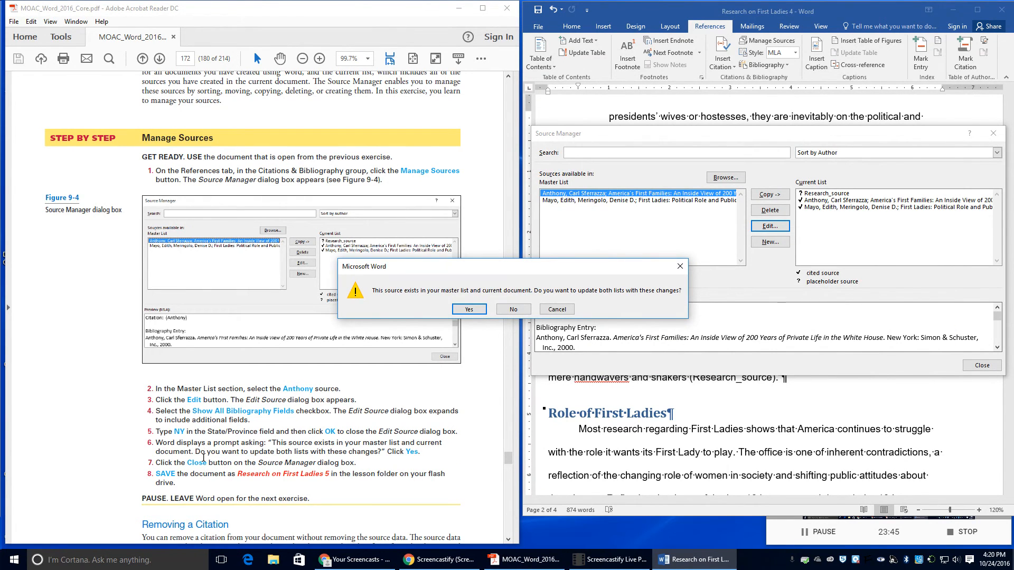
{"action": "left_click", "coordinate": [469, 310]}
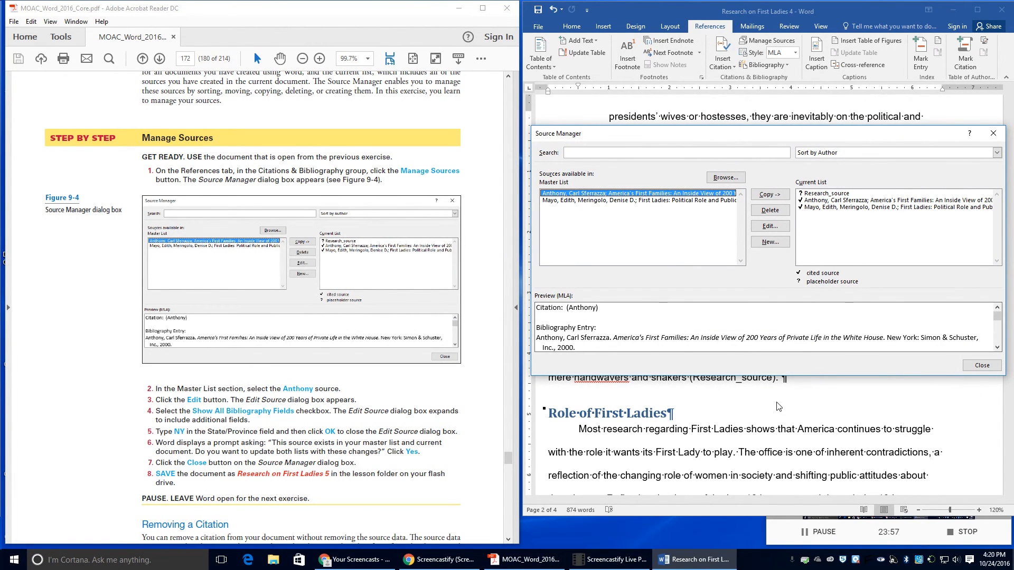
{"action": "left_click", "coordinate": [972, 370]}
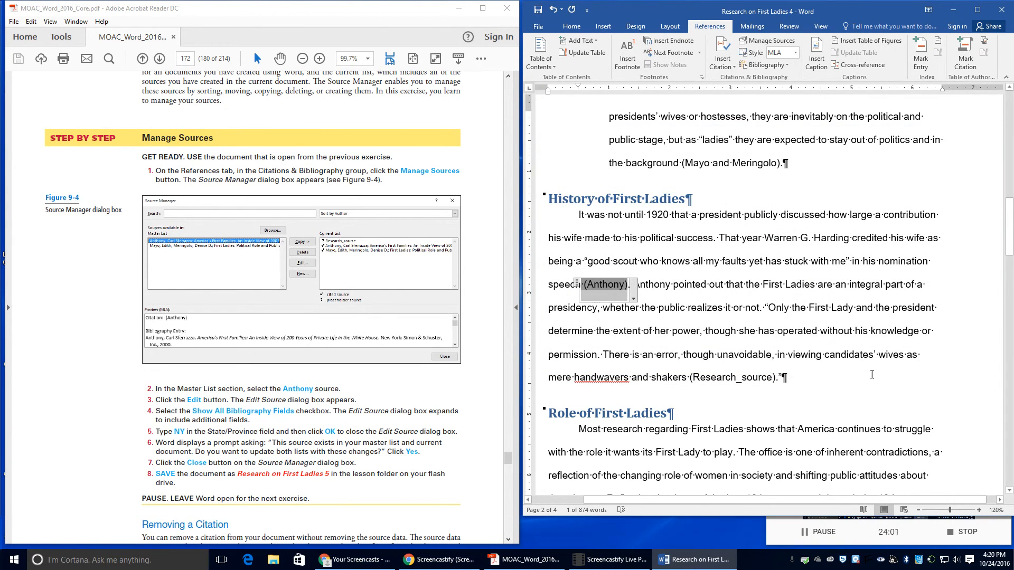
- Save the document in the Lesson 9 folder under the name Research on First Ladies 5
{"action": "left_click", "coordinate": [538, 27]}
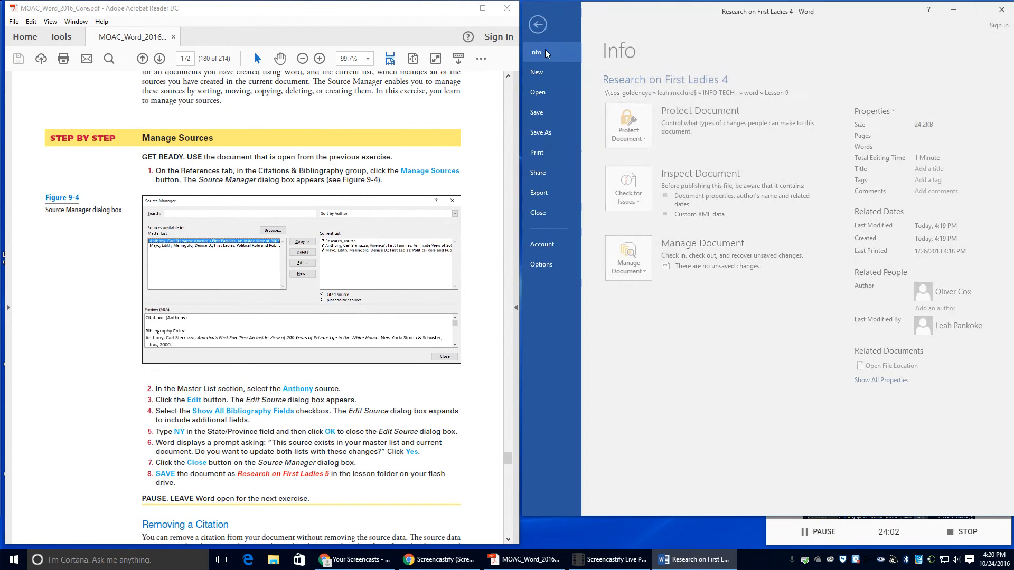
{"action": "left_click", "coordinate": [552, 136]}
{"action": "left_click", "coordinate": [787, 108]}
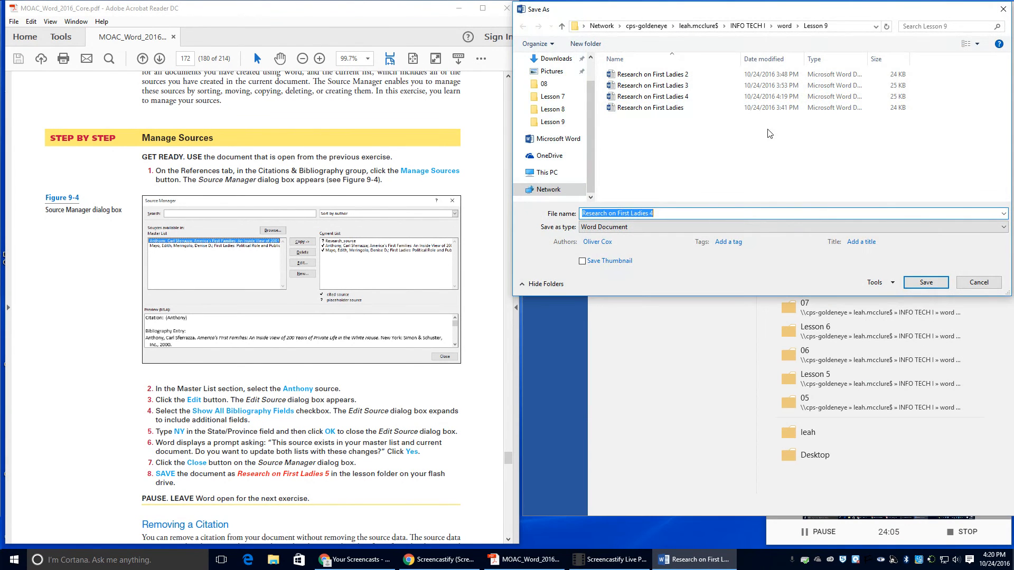
{"action": "left_click", "coordinate": [662, 215]}
{"action": "key", "text": "BackSpace"}
{"action": "type", "text": "5"}
{"action": "left_click", "coordinate": [925, 283]}
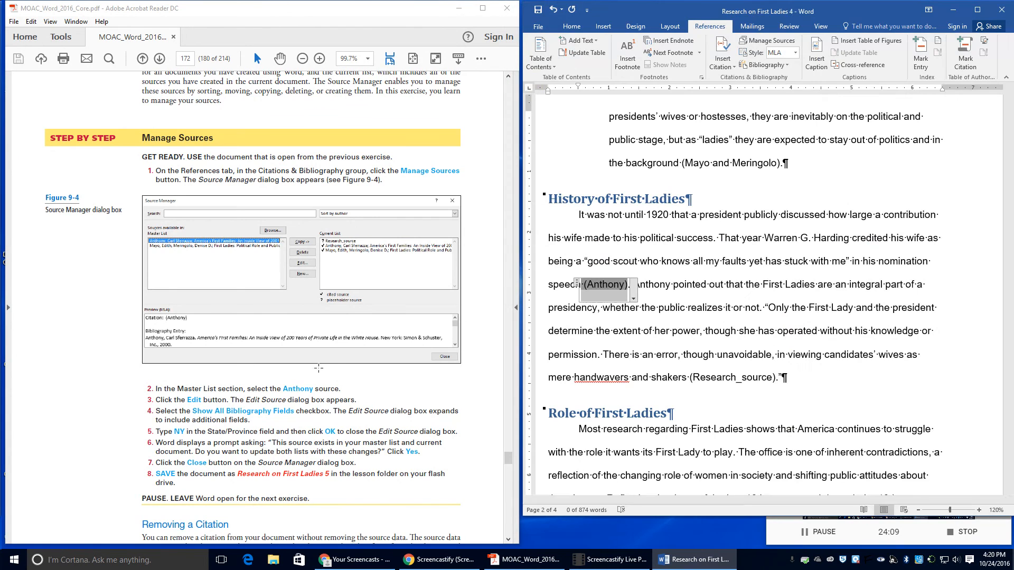
- Remove the entire Anthony citation after "speech" in the History of First Ladies paragraph
{"action": "scroll", "coordinate": [303, 400], "scroll_direction": "down", "scroll_amount": 8}
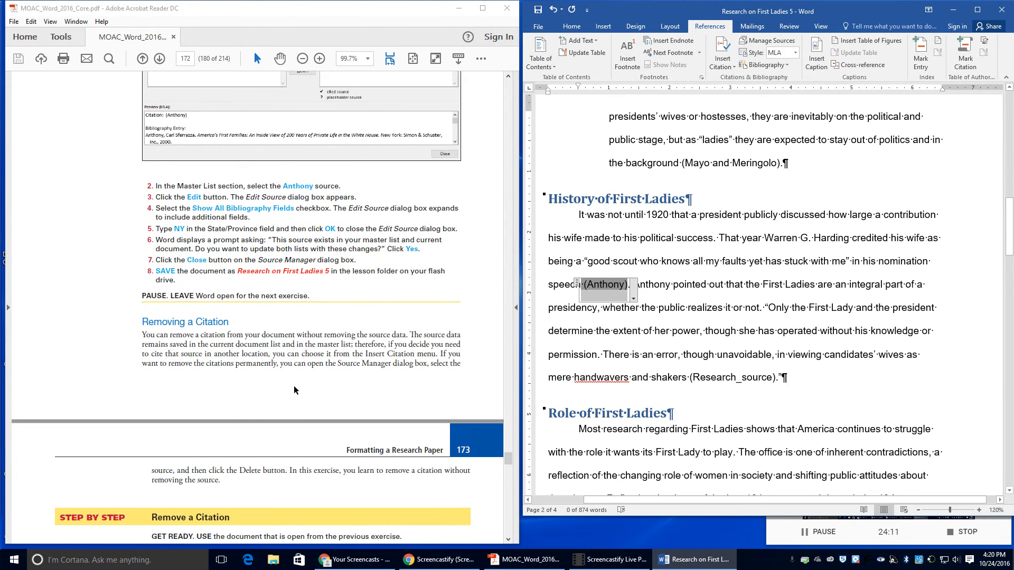
{"action": "scroll", "coordinate": [227, 434], "scroll_direction": "down", "scroll_amount": 2}
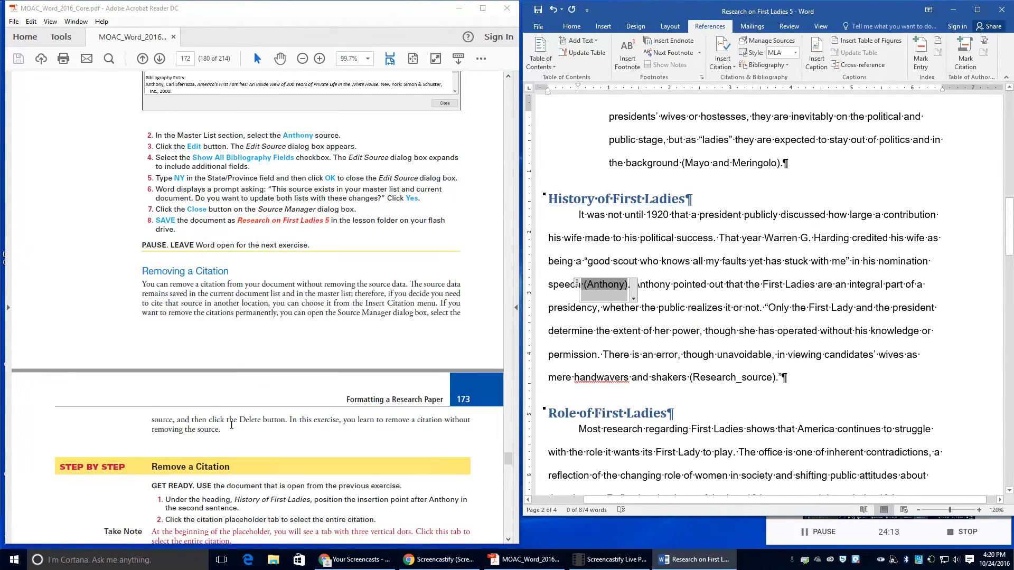
{"action": "scroll", "coordinate": [248, 393], "scroll_direction": "down", "scroll_amount": 2}
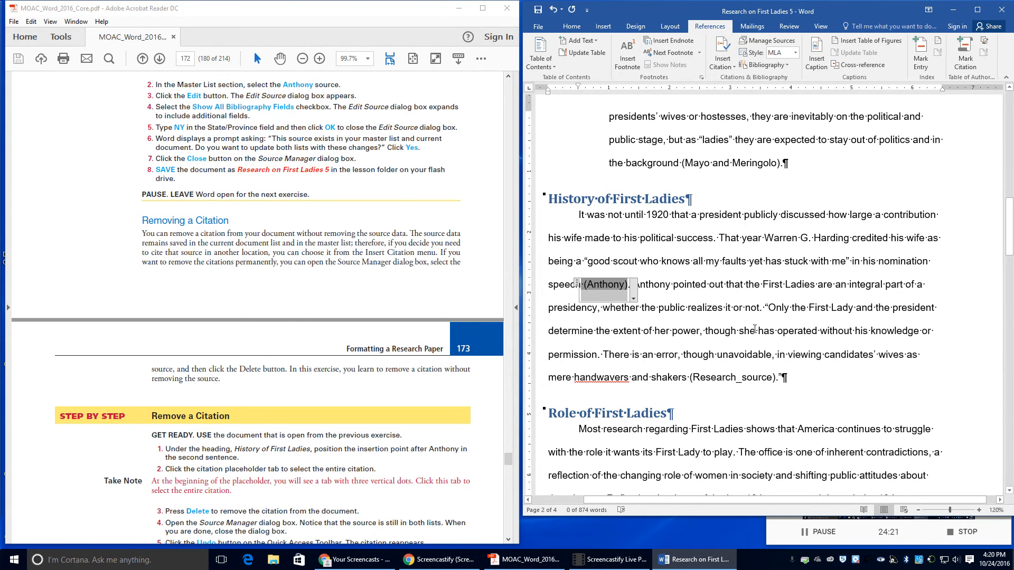
{"action": "left_click", "coordinate": [755, 330]}
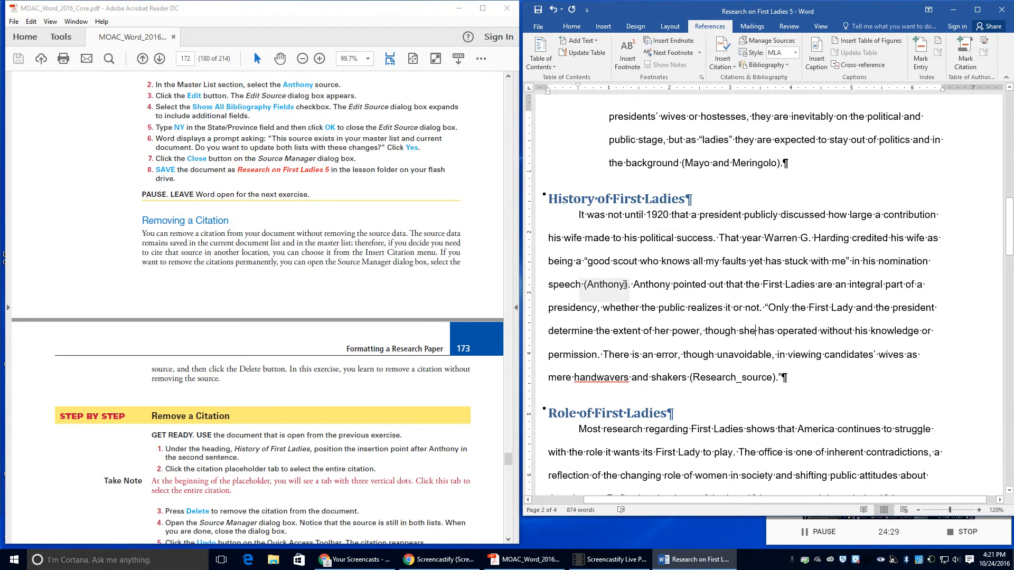
{"action": "left_click", "coordinate": [628, 285]}
{"action": "left_click", "coordinate": [648, 289]}
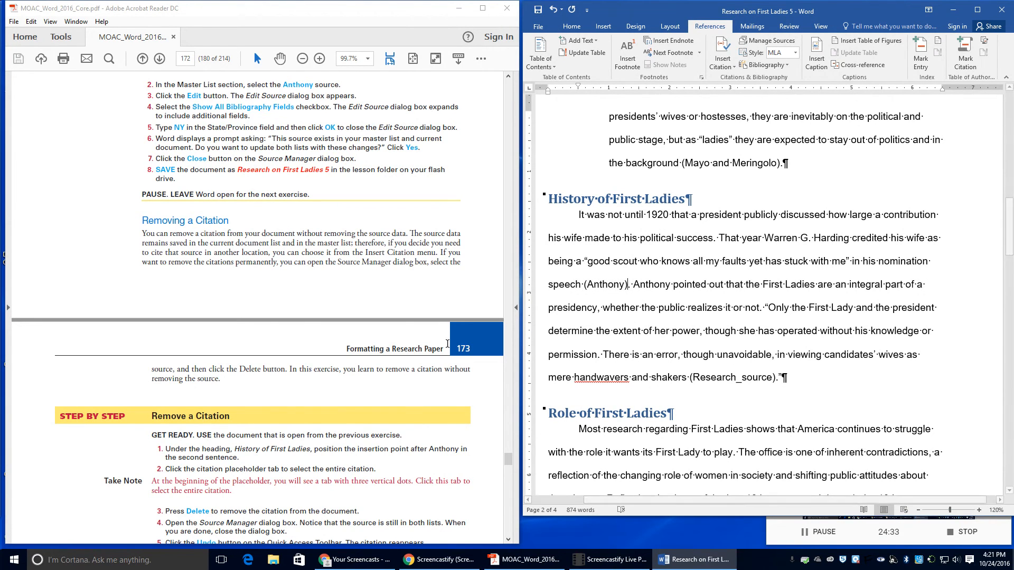
{"action": "scroll", "coordinate": [454, 349], "scroll_direction": "down", "scroll_amount": 2}
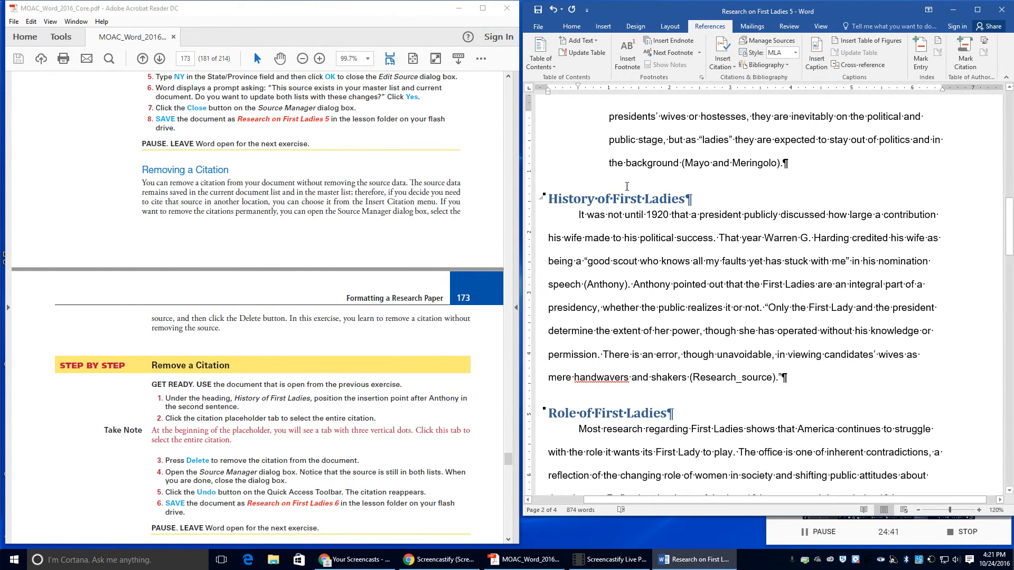
{"action": "left_click", "coordinate": [612, 285]}
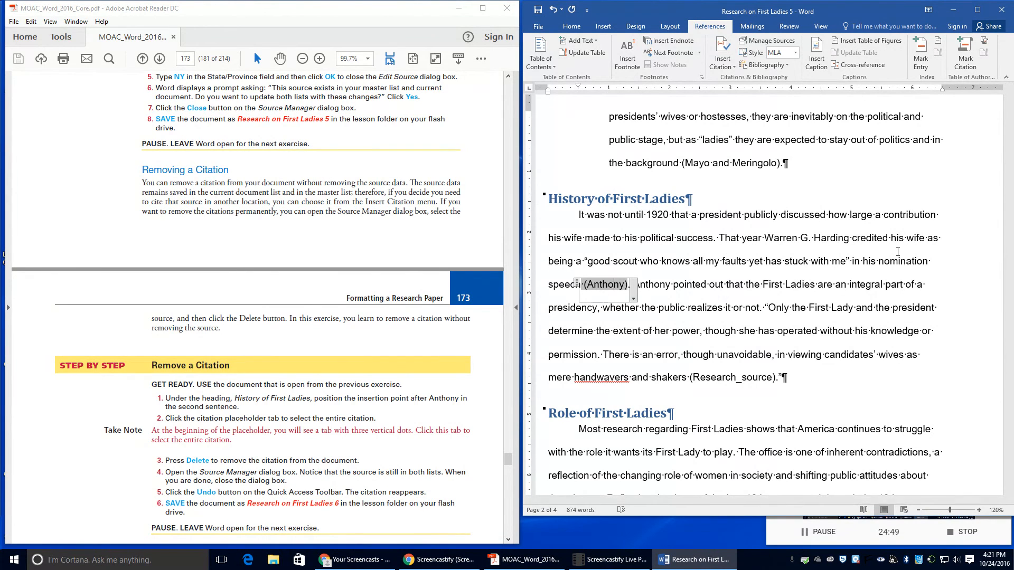
{"action": "key", "text": "Delete"}
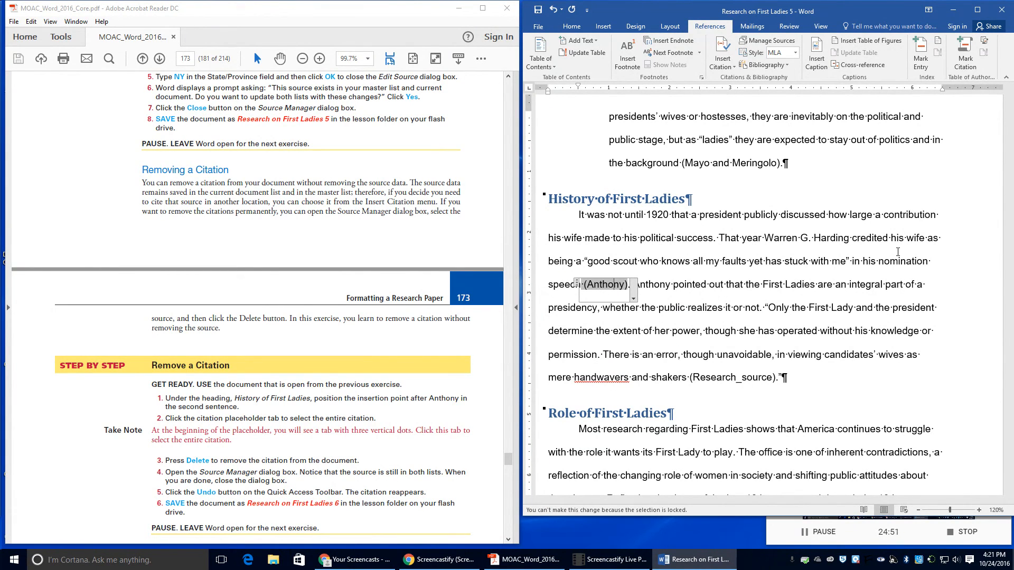
{"action": "left_click", "coordinate": [576, 286]}
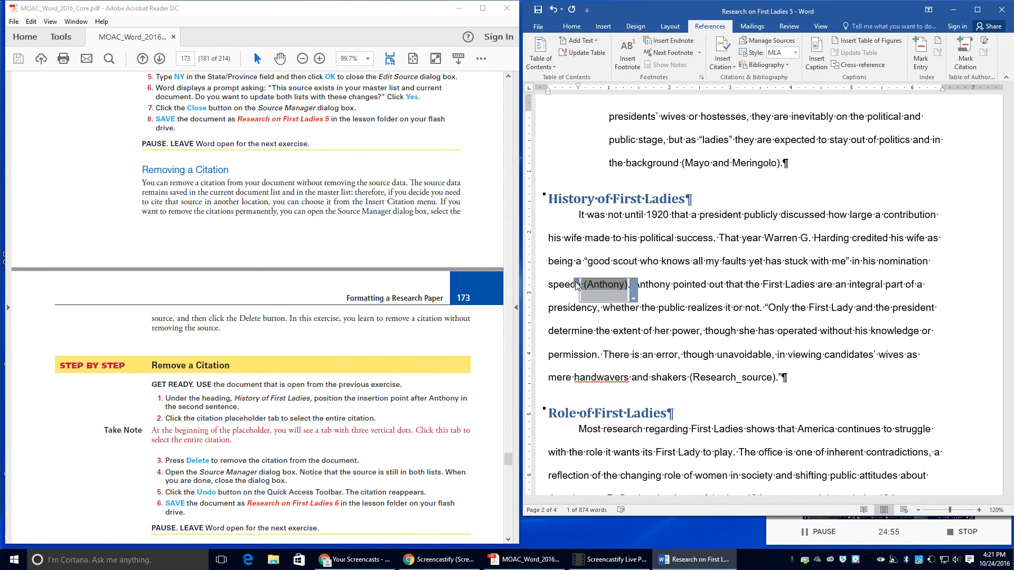
{"action": "key", "text": "Delete"}
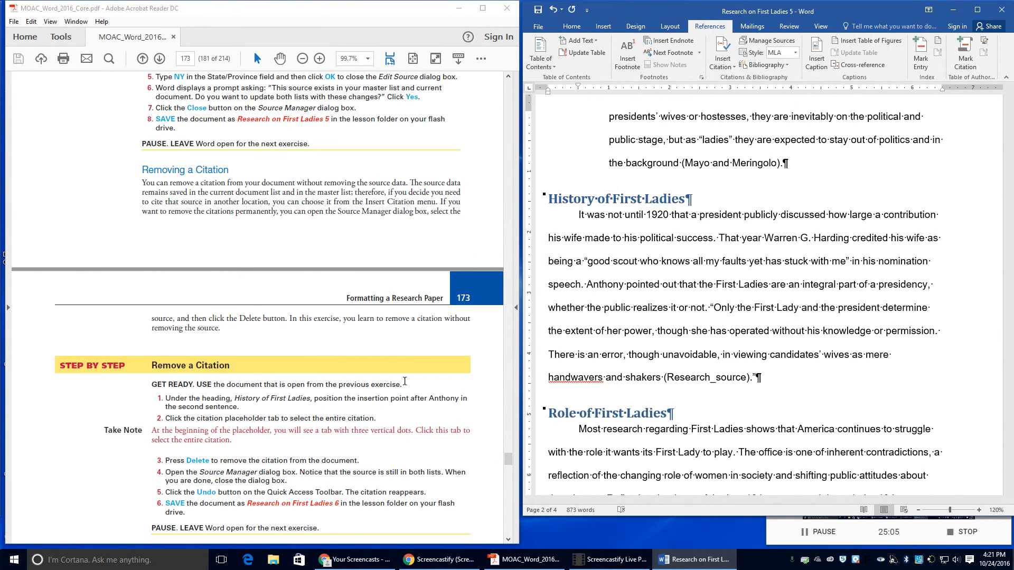
- Check the master and current lists in the Source Manager, close it, and undo the citation removal
{"action": "left_click", "coordinate": [774, 41]}
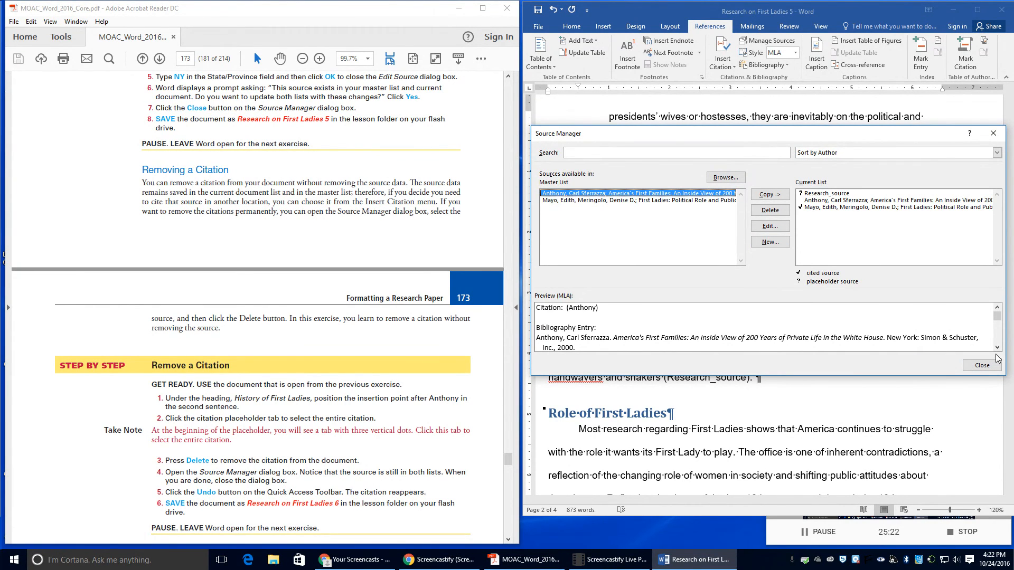
{"action": "left_click", "coordinate": [981, 370]}
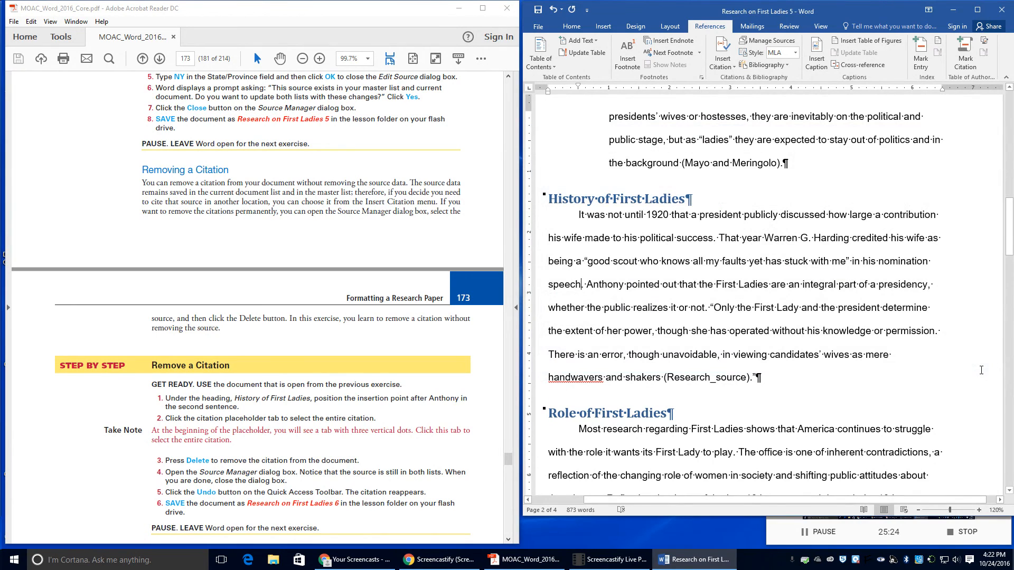
{"action": "left_click", "coordinate": [549, 15]}
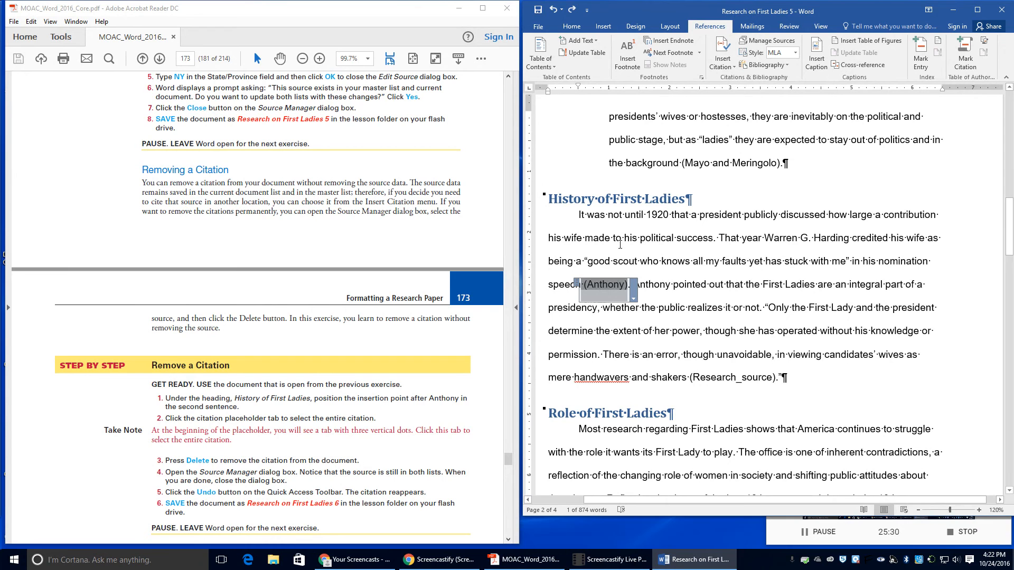
- Save the document in the Lesson 9 folder under the name Research on First Ladies 6
{"action": "left_click", "coordinate": [539, 26]}
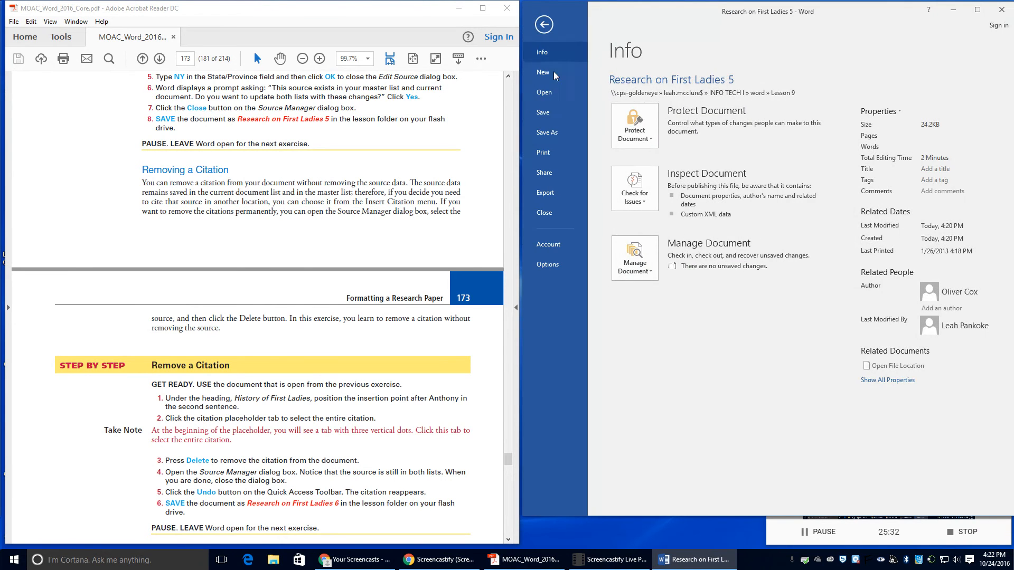
{"action": "left_click", "coordinate": [554, 129]}
{"action": "left_click", "coordinate": [798, 112]}
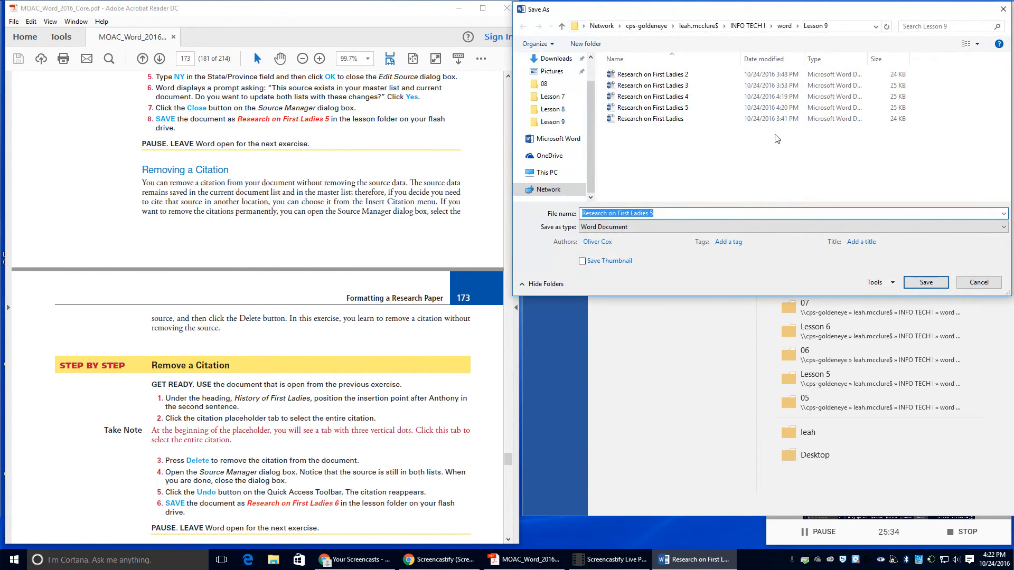
{"action": "left_click", "coordinate": [669, 213]}
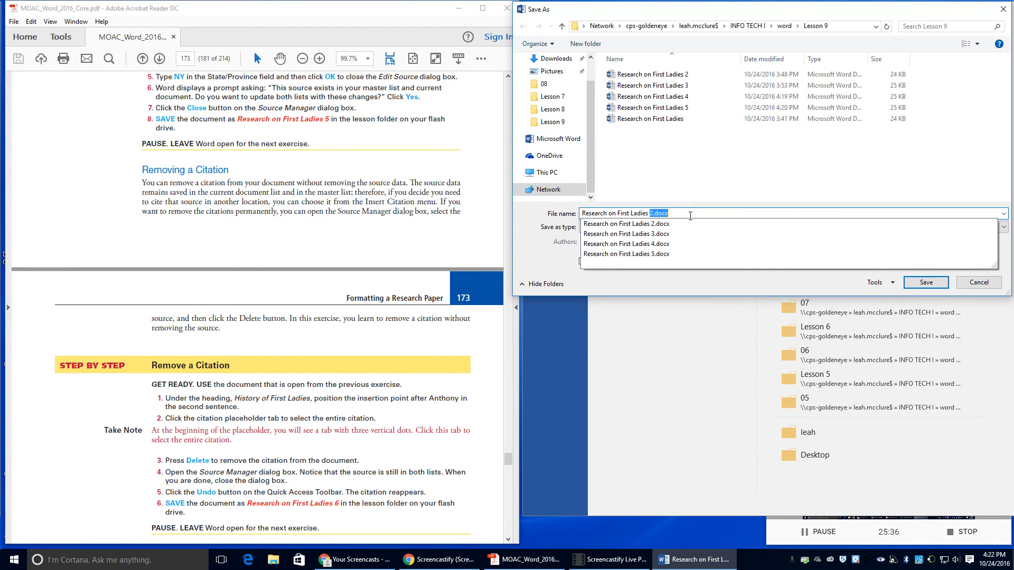
{"action": "left_click", "coordinate": [922, 283]}
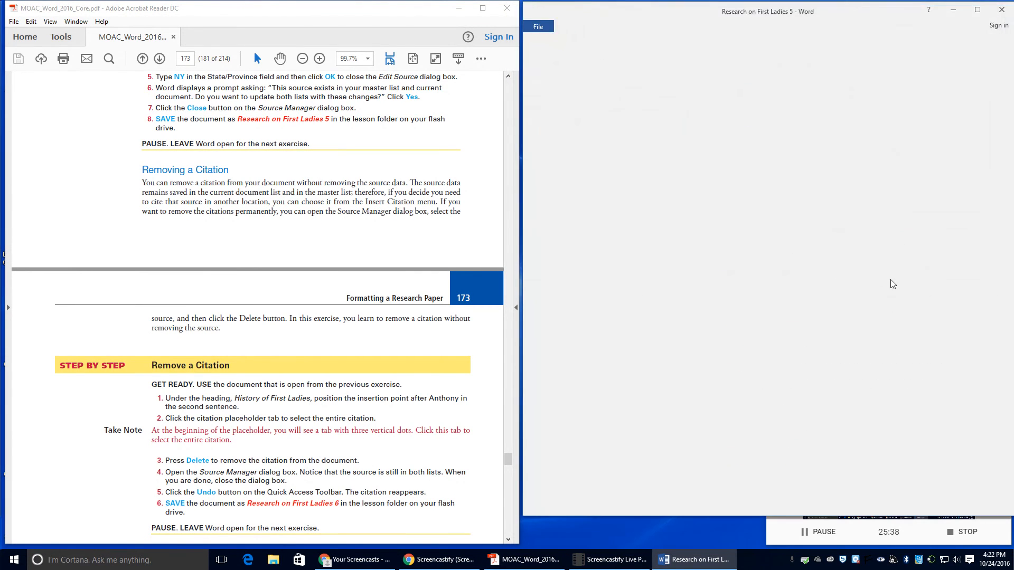
- Insert a page break at the end of the document, after the last sentence of the Conclusion
{"action": "scroll", "coordinate": [255, 358], "scroll_direction": "down", "scroll_amount": 3}
{"action": "left_click_drag", "start_coordinate": [159, 403], "coordinate": [326, 408]}
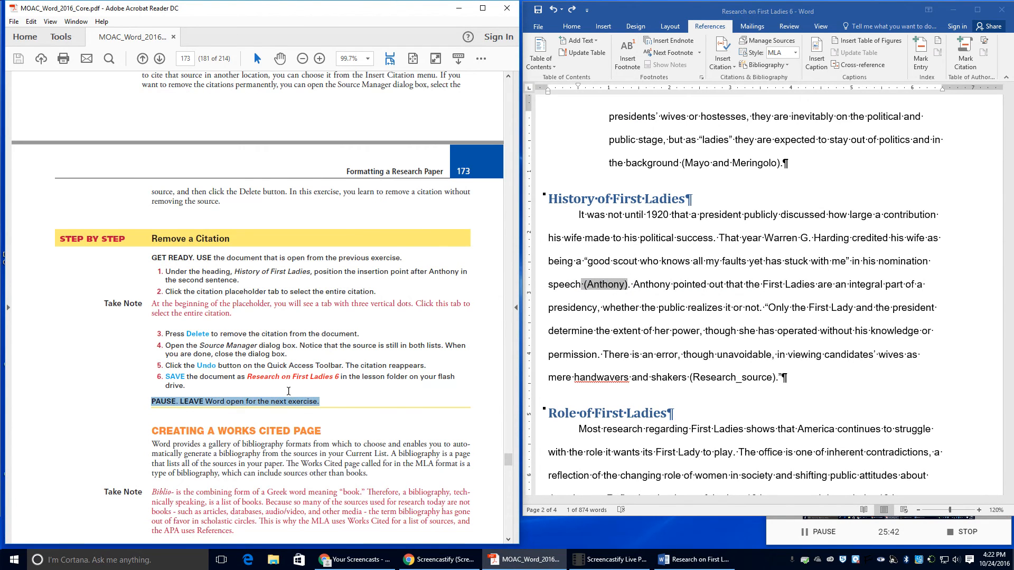
{"action": "scroll", "coordinate": [288, 392], "scroll_direction": "down", "scroll_amount": 8}
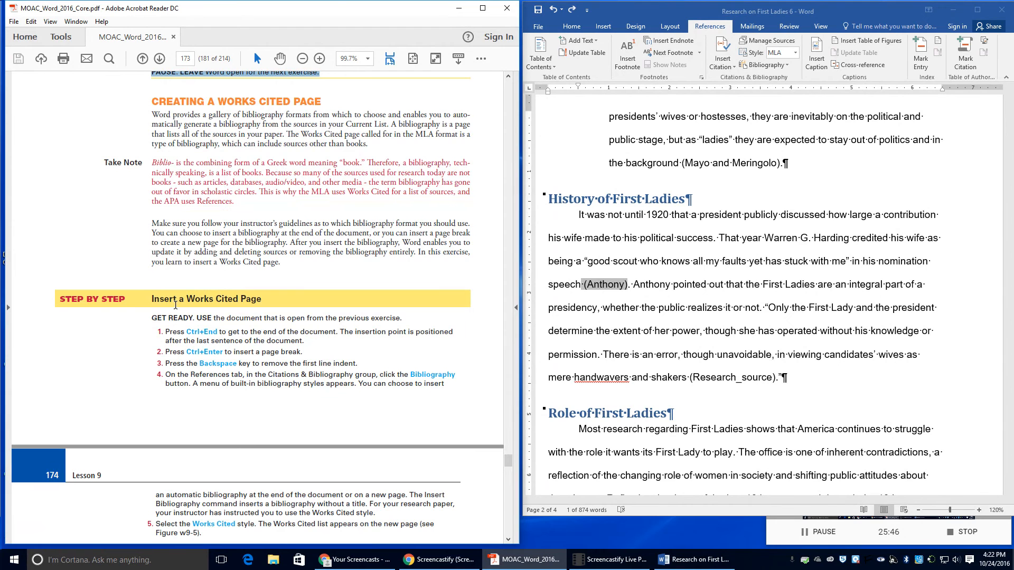
{"action": "left_click", "coordinate": [647, 269]}
{"action": "left_click", "coordinate": [679, 271]}
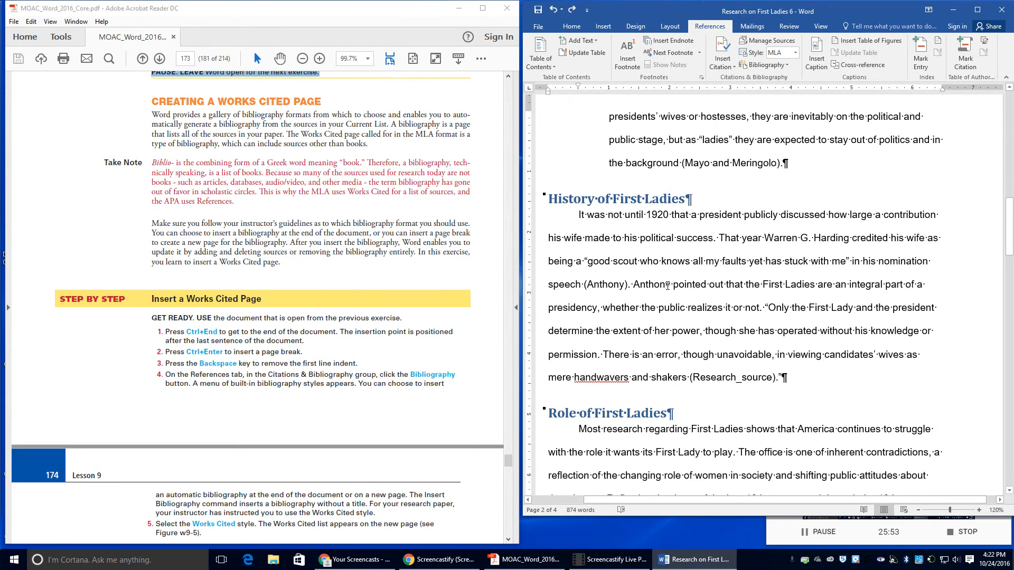
{"action": "key", "text": "ctrl+End"}
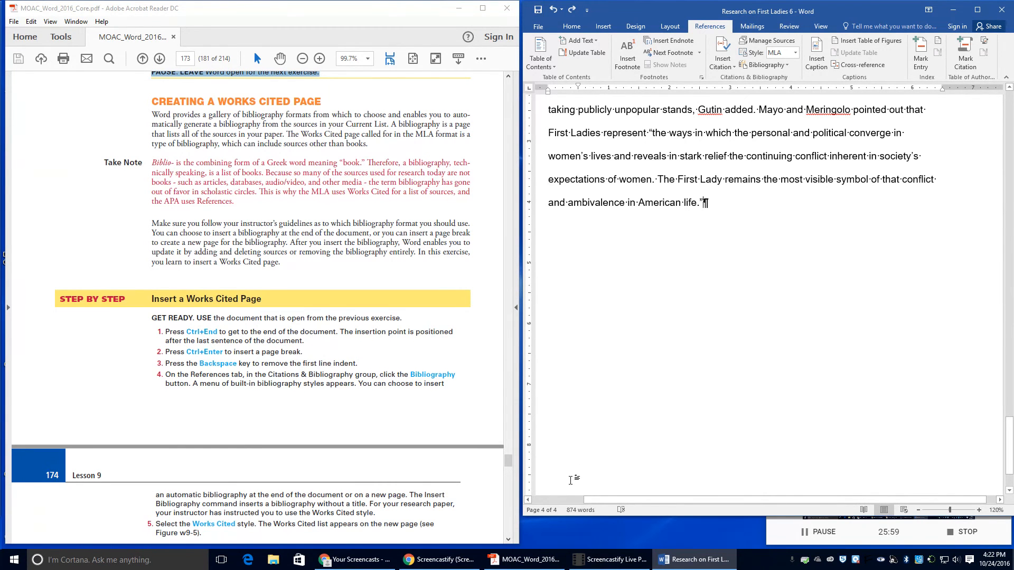
{"action": "key", "text": "ctrl+Return"}
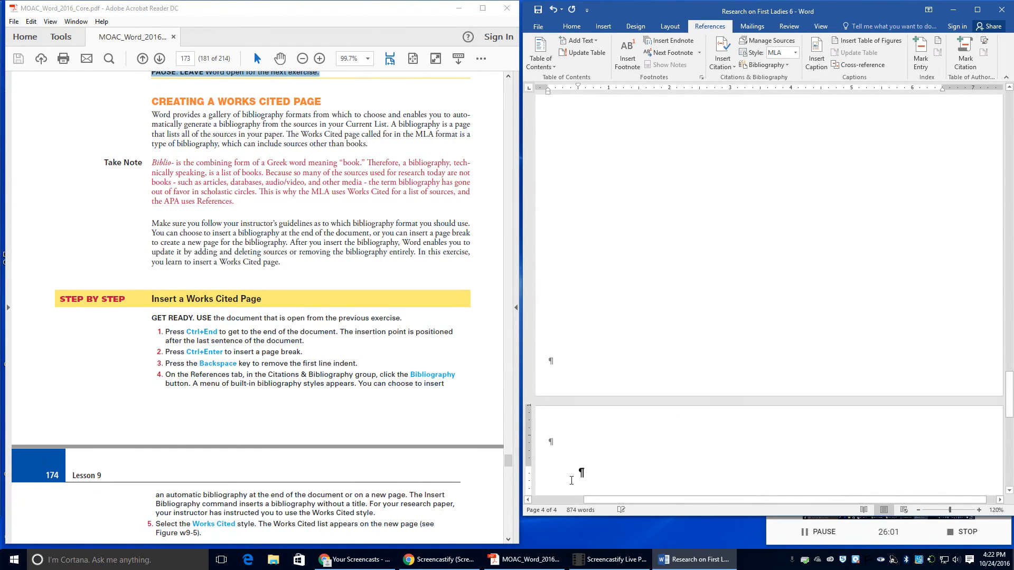
{"action": "scroll", "coordinate": [832, 352], "scroll_direction": "up", "scroll_amount": 5}
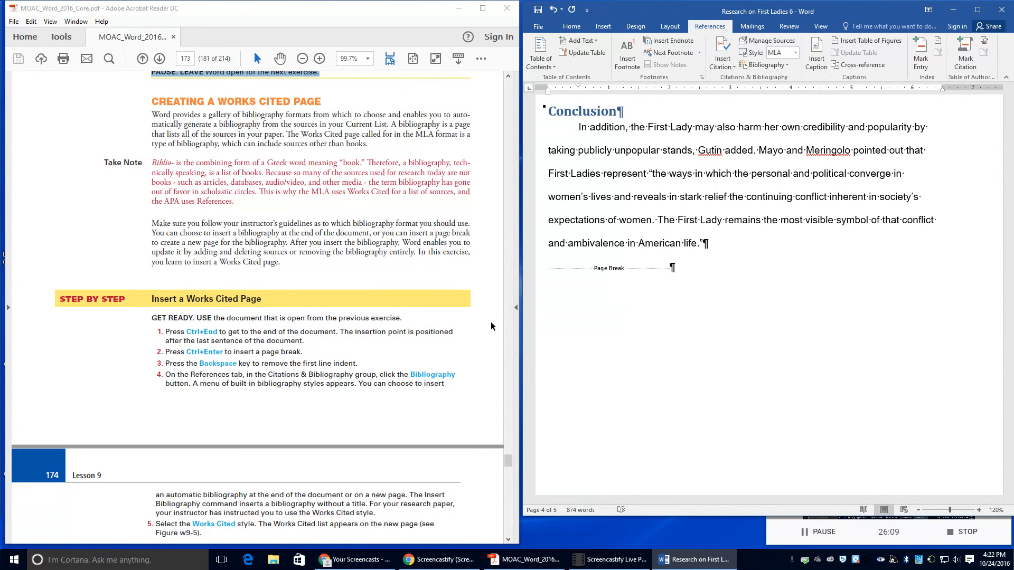
- Remove the first-line indent on the new last page and insert the built-in Works Cited bibliography there
{"action": "scroll", "coordinate": [496, 328], "scroll_direction": "down", "scroll_amount": 3}
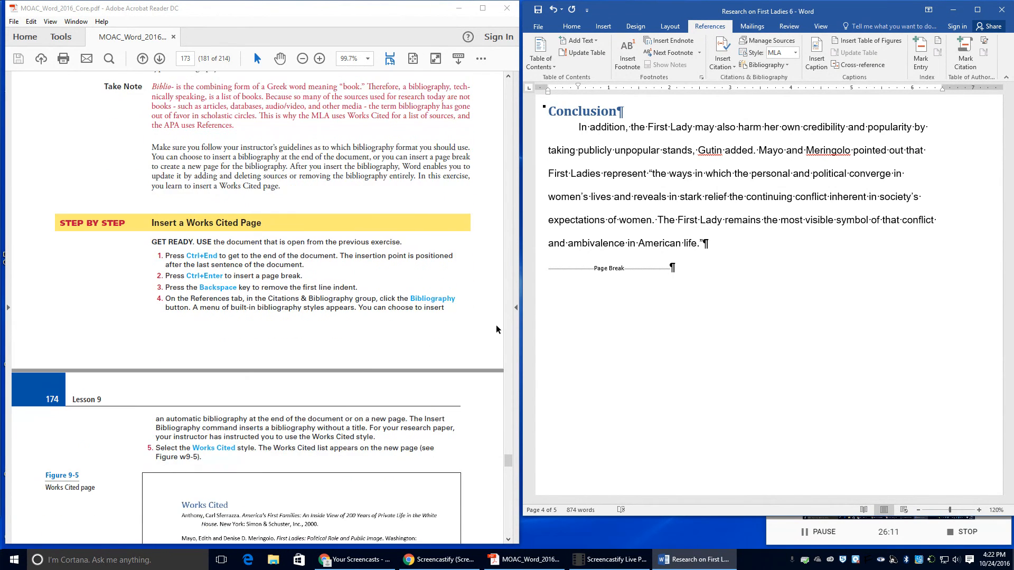
{"action": "scroll", "coordinate": [326, 336], "scroll_direction": "down", "scroll_amount": 1}
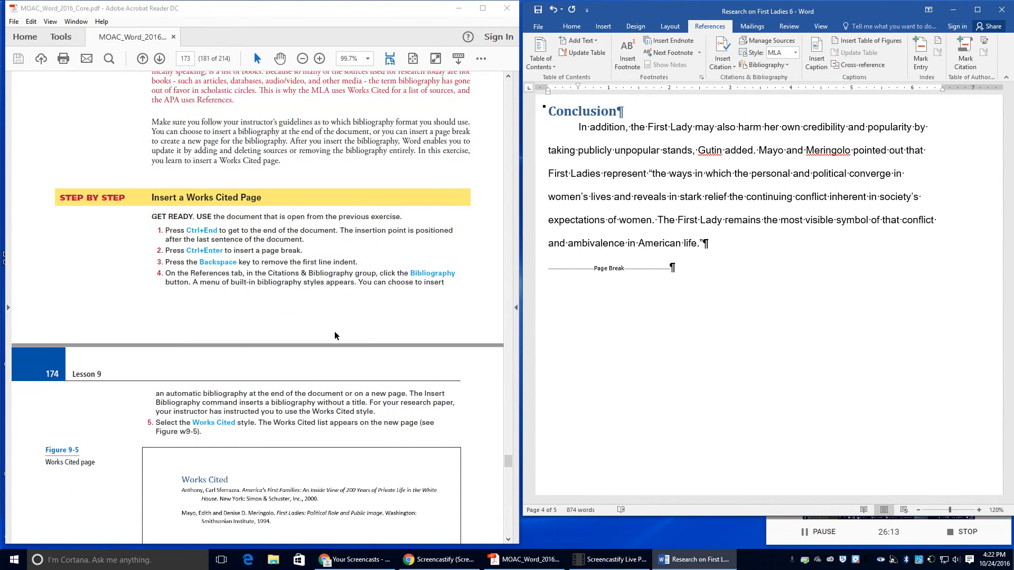
{"action": "scroll", "coordinate": [758, 345], "scroll_direction": "down", "scroll_amount": 8}
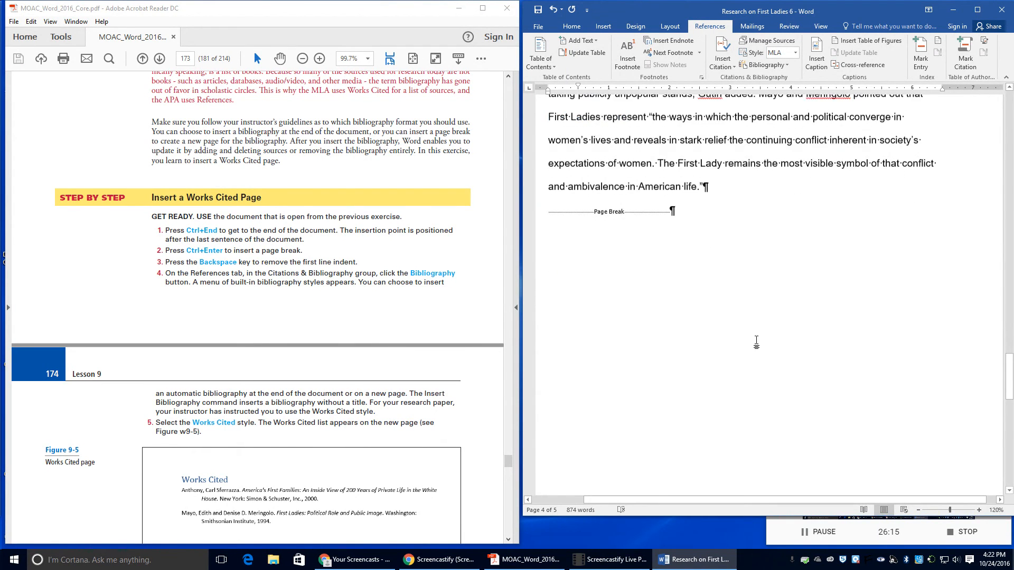
{"action": "scroll", "coordinate": [758, 345], "scroll_direction": "down", "scroll_amount": 3}
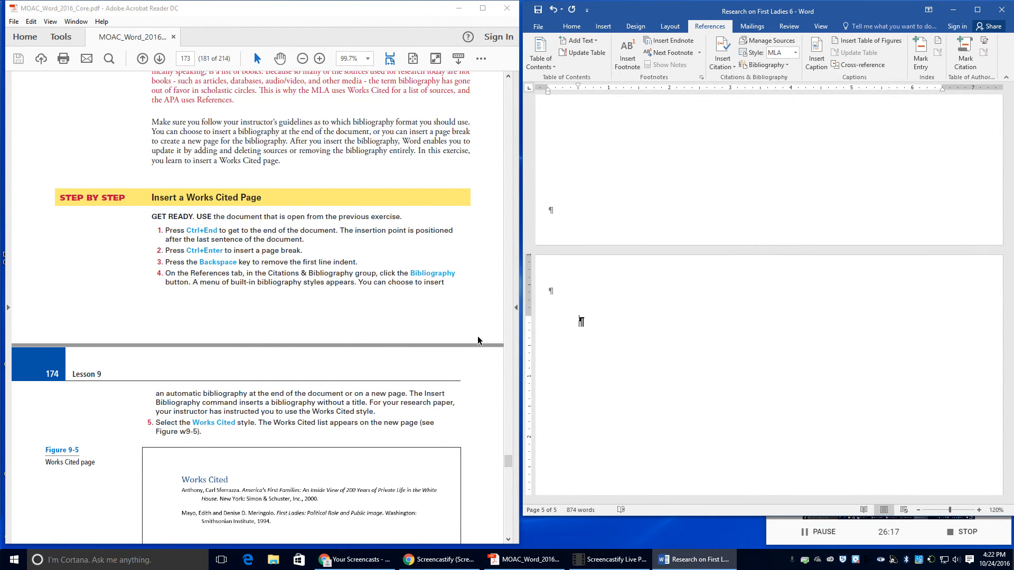
{"action": "key", "text": "BackSpace"}
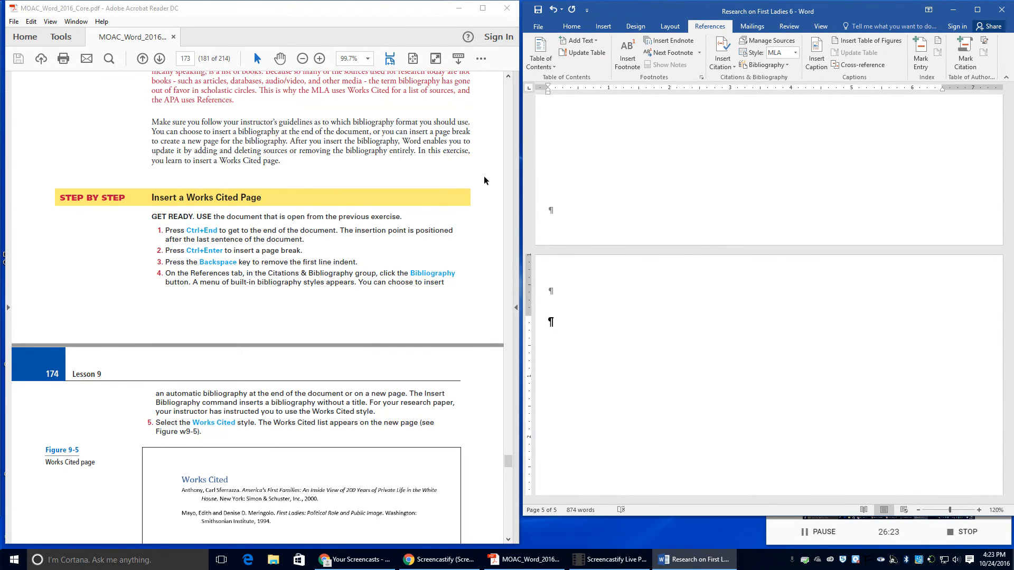
{"action": "left_click", "coordinate": [788, 65]}
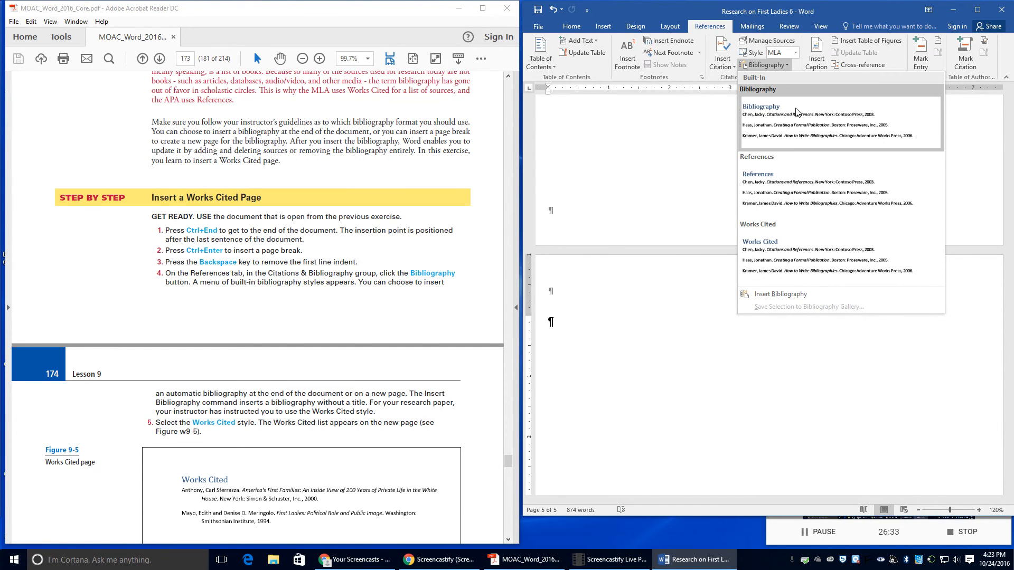
{"action": "left_click", "coordinate": [766, 260]}
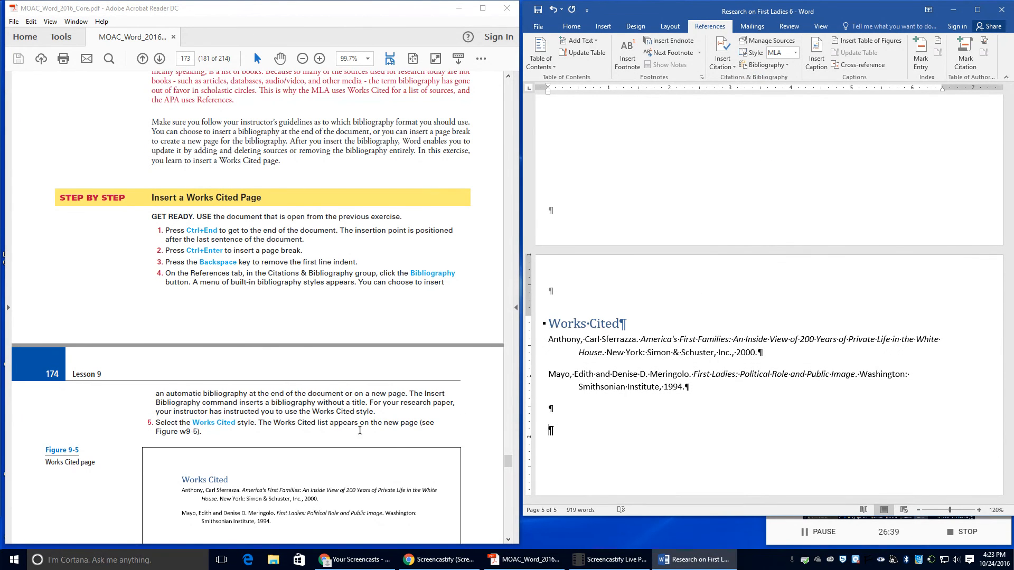
- Save the document in the Lesson 9 folder under the name Research on First Ladies 7
{"action": "scroll", "coordinate": [331, 451], "scroll_direction": "down", "scroll_amount": 4}
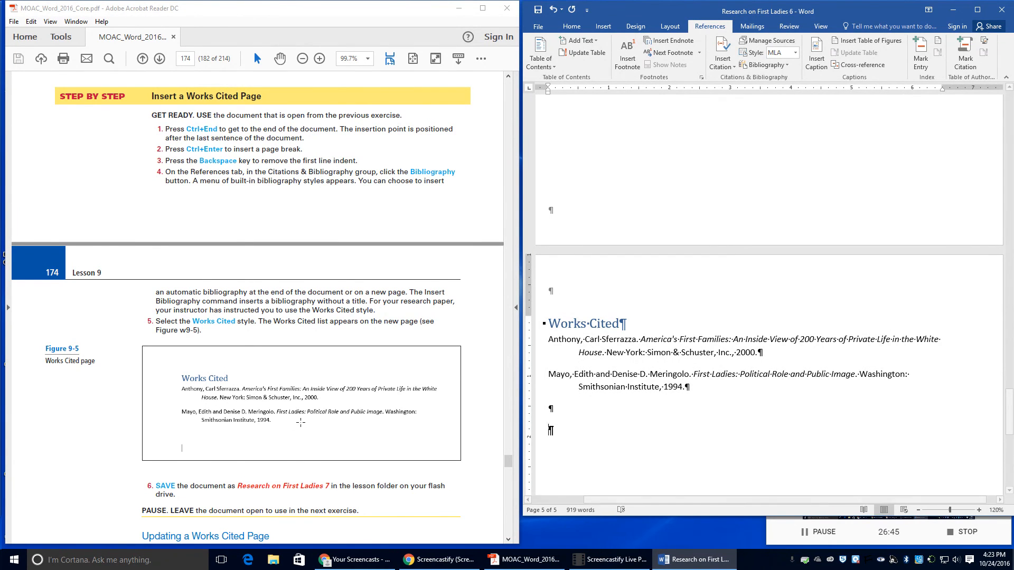
{"action": "scroll", "coordinate": [97, 410], "scroll_direction": "down", "scroll_amount": 4}
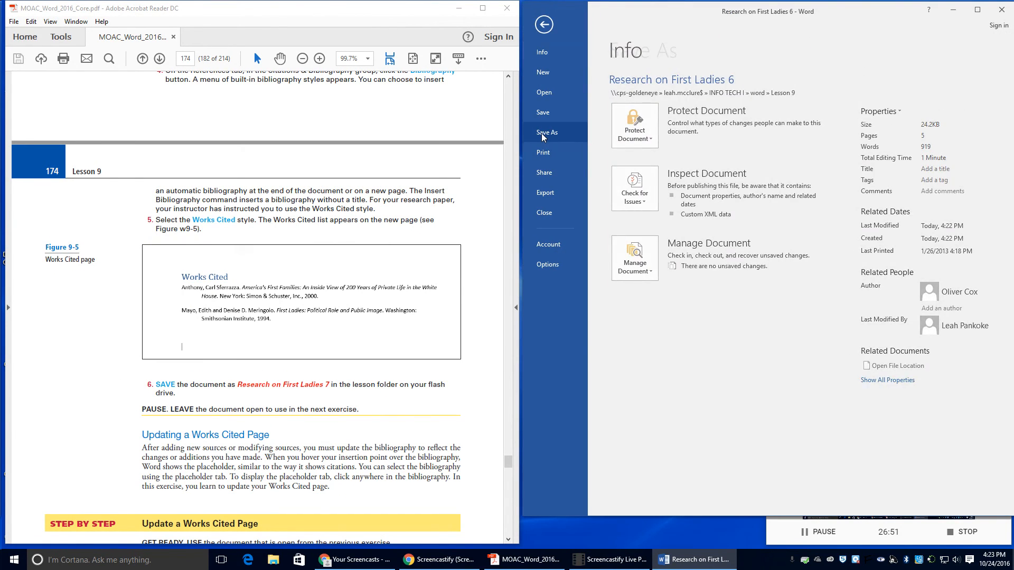
{"action": "left_click", "coordinate": [544, 133]}
{"action": "left_click", "coordinate": [721, 174]}
{"action": "left_click", "coordinate": [666, 214]}
{"action": "key", "text": "BackSpace"}
{"action": "type", "text": "7"}
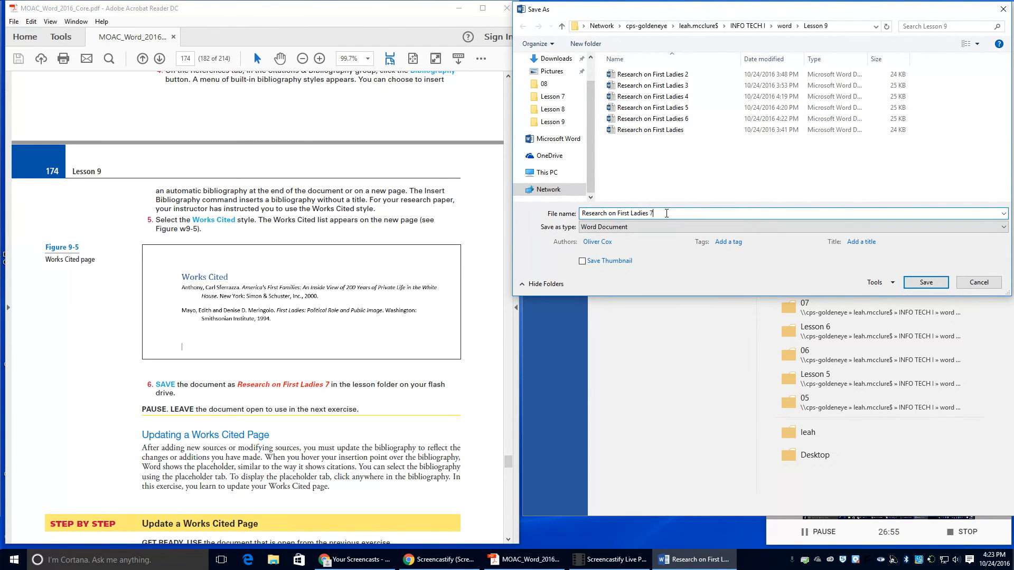
{"action": "left_click", "coordinate": [921, 288]}
{"action": "scroll", "coordinate": [207, 389], "scroll_direction": "down", "scroll_amount": 4}
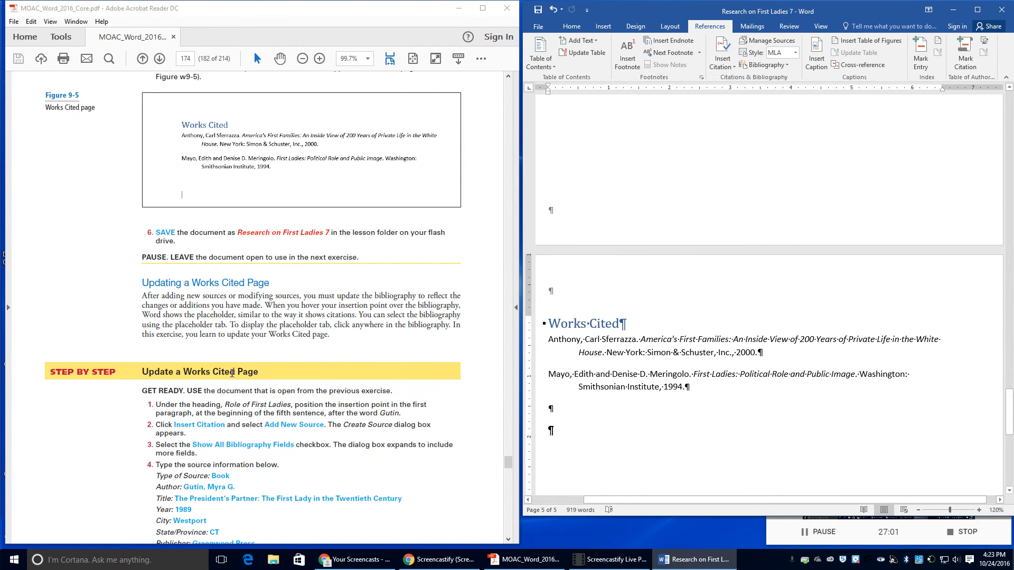
{"action": "scroll", "coordinate": [229, 399], "scroll_direction": "down", "scroll_amount": 1}
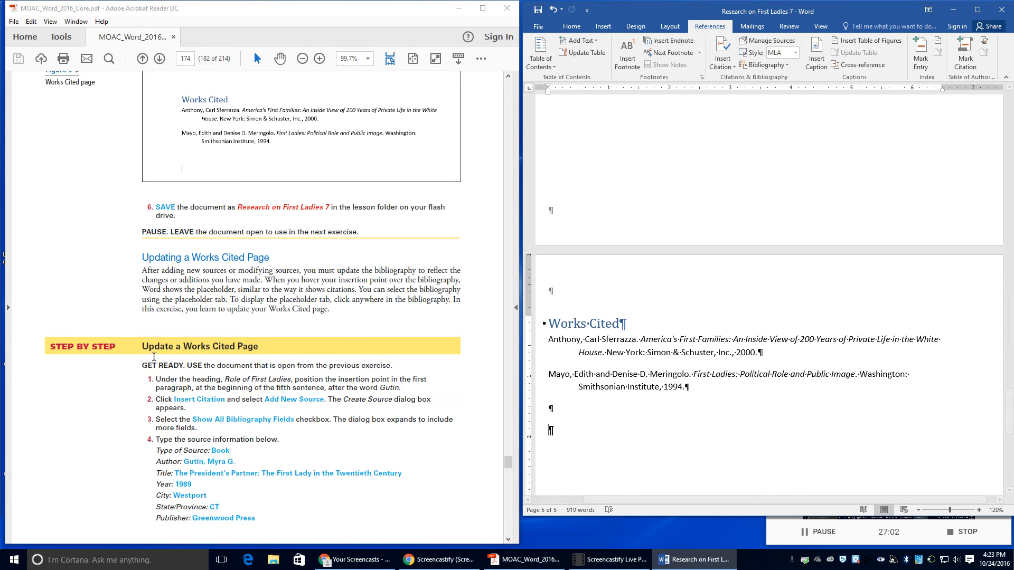
- Place the insertion point after the word Gutin in the first paragraph under Role of First Ladies and hide the formatting marks
{"action": "scroll", "coordinate": [155, 361], "scroll_direction": "down", "scroll_amount": 1}
{"action": "scroll", "coordinate": [155, 361], "scroll_direction": "down", "scroll_amount": 2}
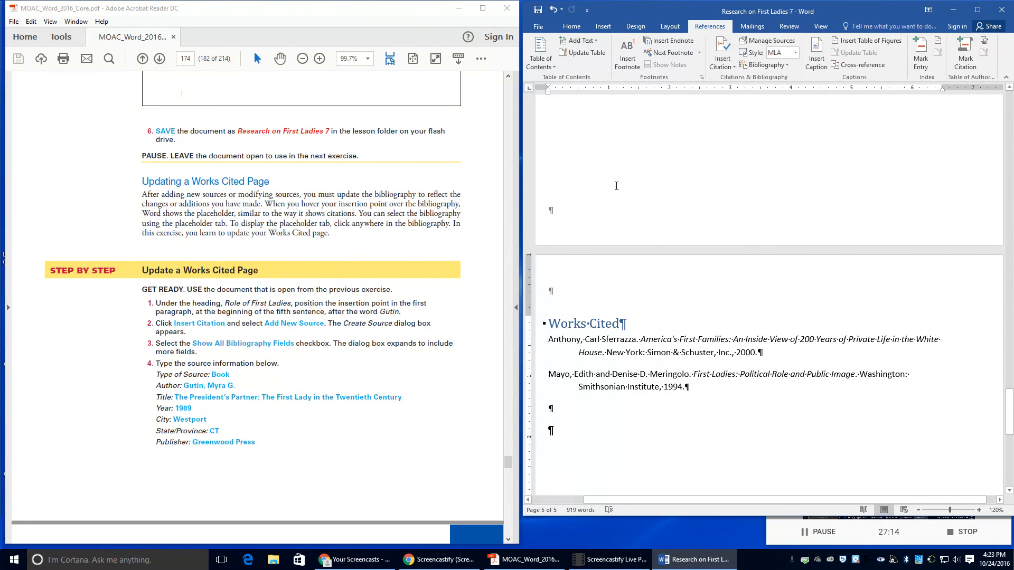
{"action": "scroll", "coordinate": [740, 240], "scroll_direction": "up", "scroll_amount": 15}
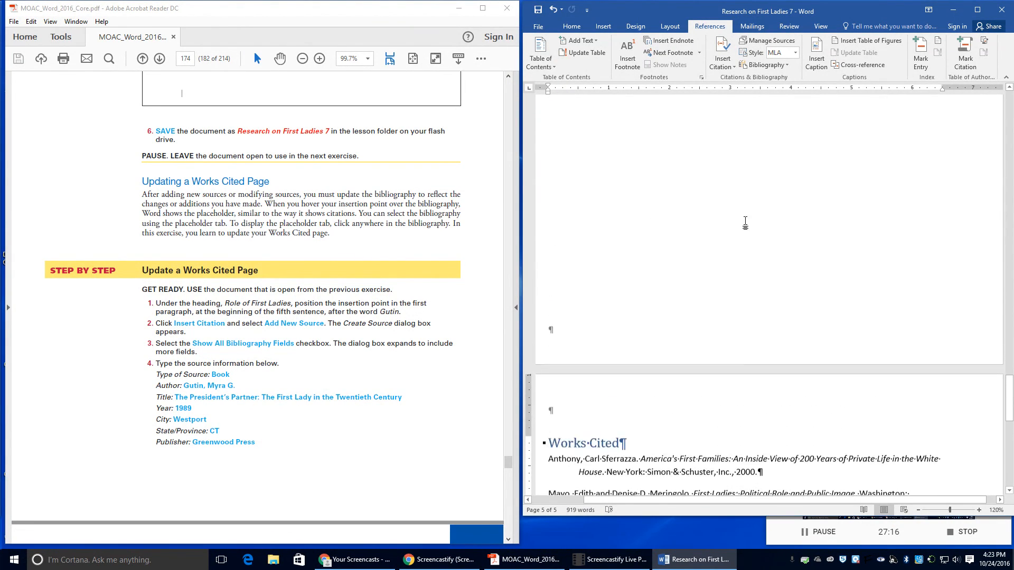
{"action": "scroll", "coordinate": [754, 206], "scroll_direction": "up", "scroll_amount": 15}
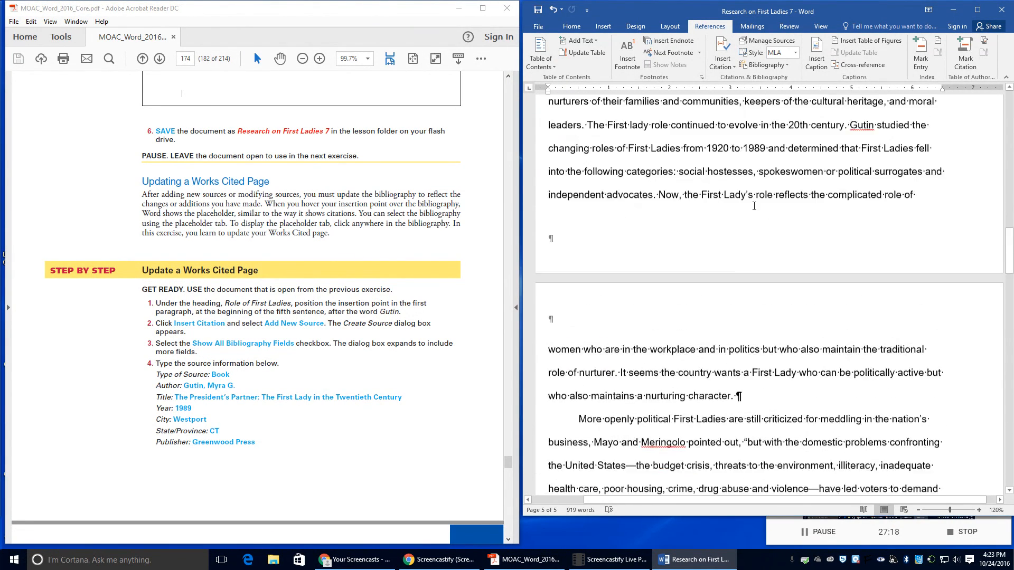
{"action": "scroll", "coordinate": [755, 206], "scroll_direction": "up", "scroll_amount": 3}
{"action": "scroll", "coordinate": [713, 216], "scroll_direction": "down", "scroll_amount": 7}
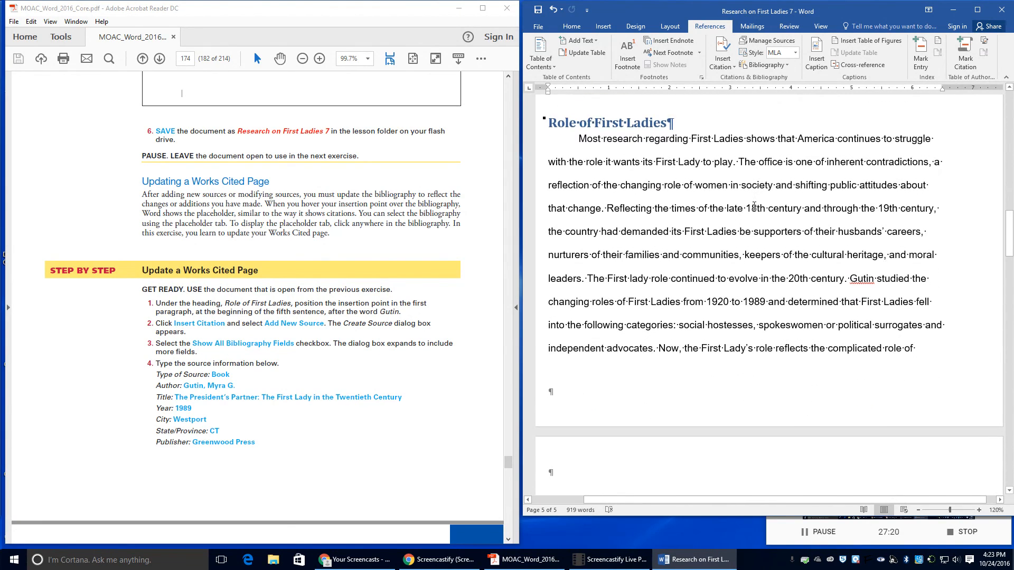
{"action": "scroll", "coordinate": [691, 224], "scroll_direction": "down", "scroll_amount": 1}
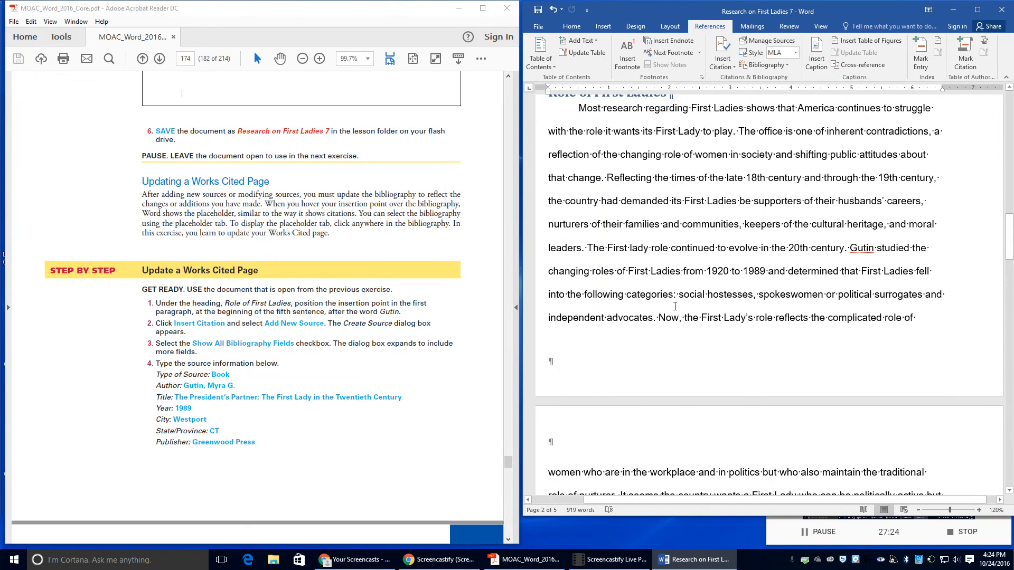
{"action": "scroll", "coordinate": [675, 306], "scroll_direction": "up", "scroll_amount": 1}
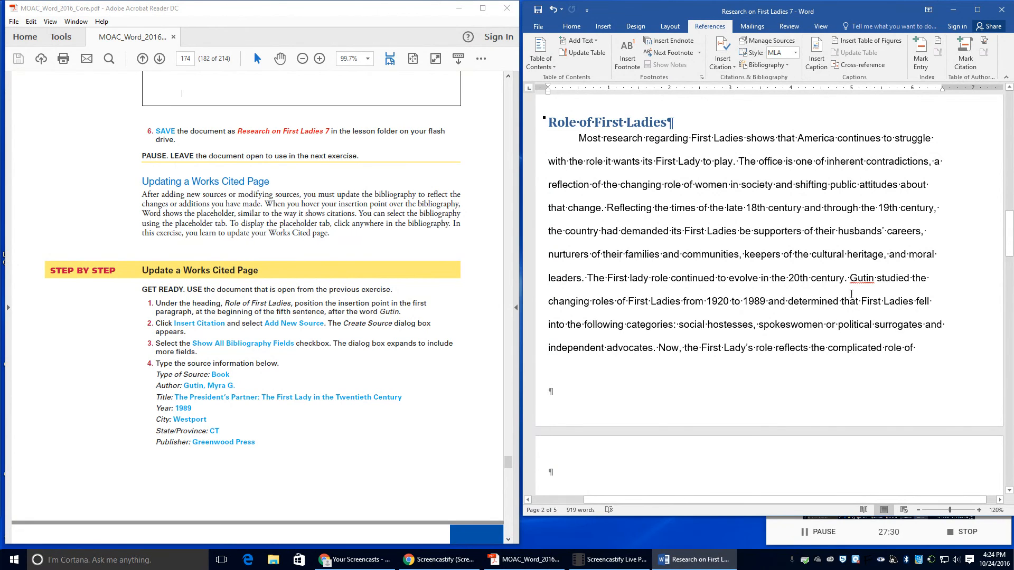
{"action": "left_click", "coordinate": [850, 278]}
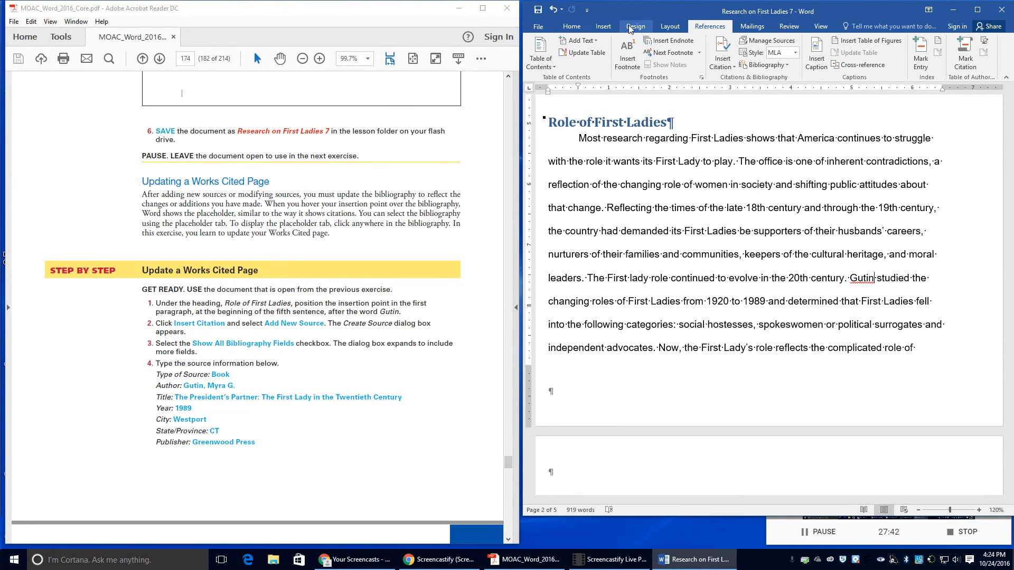
{"action": "left_click", "coordinate": [572, 26]}
{"action": "left_click", "coordinate": [811, 44]}
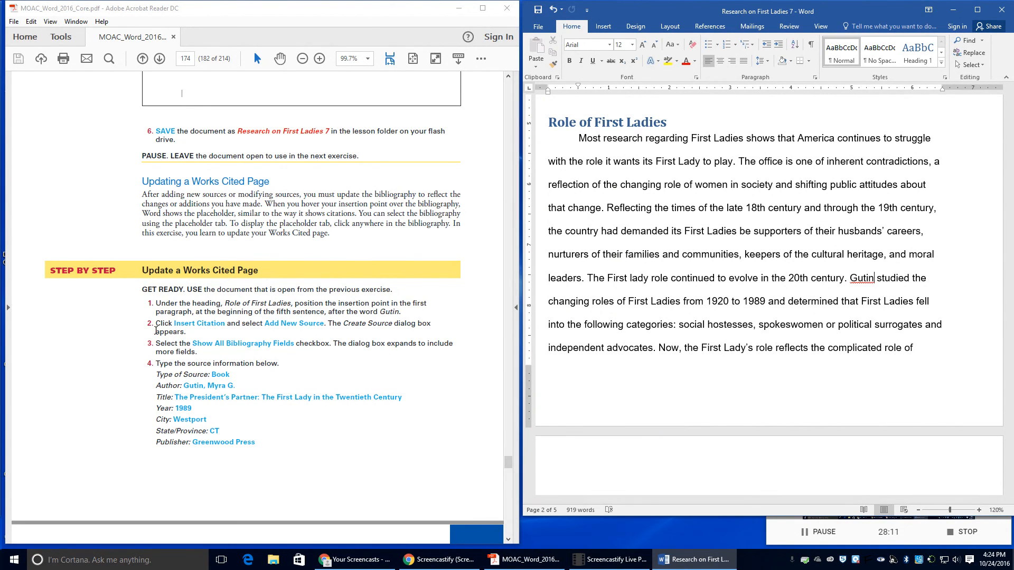
- Start a new Book source for a citation at the insertion point and show all bibliography fields
{"action": "left_click", "coordinate": [697, 26]}
{"action": "left_click", "coordinate": [723, 66]}
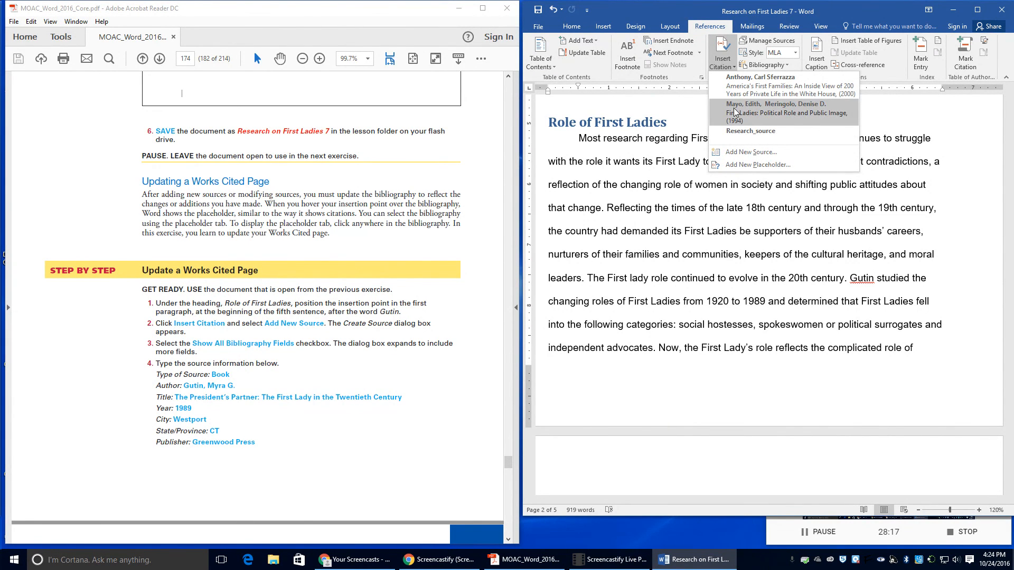
{"action": "left_click", "coordinate": [743, 152]}
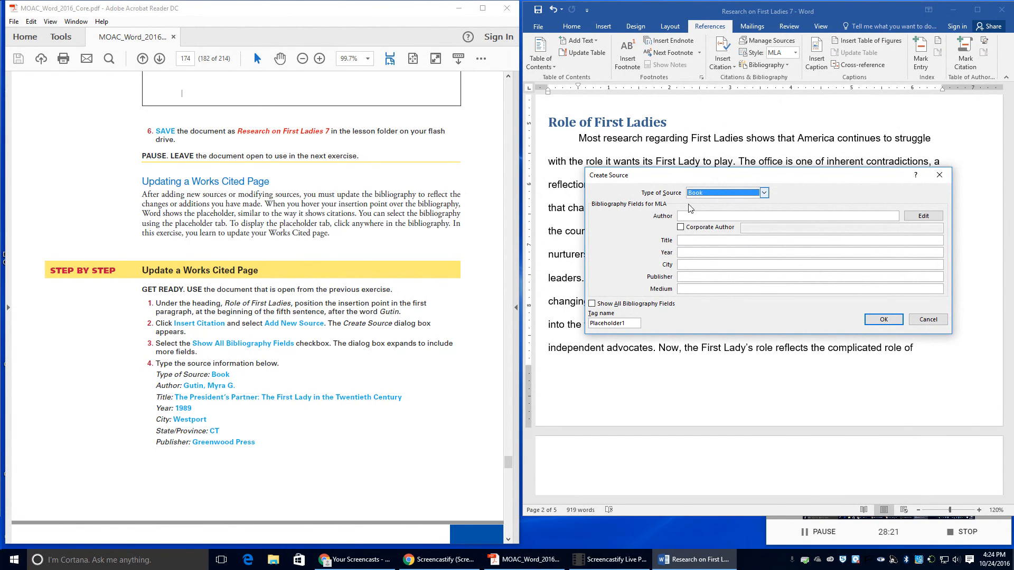
{"action": "left_click", "coordinate": [593, 304]}
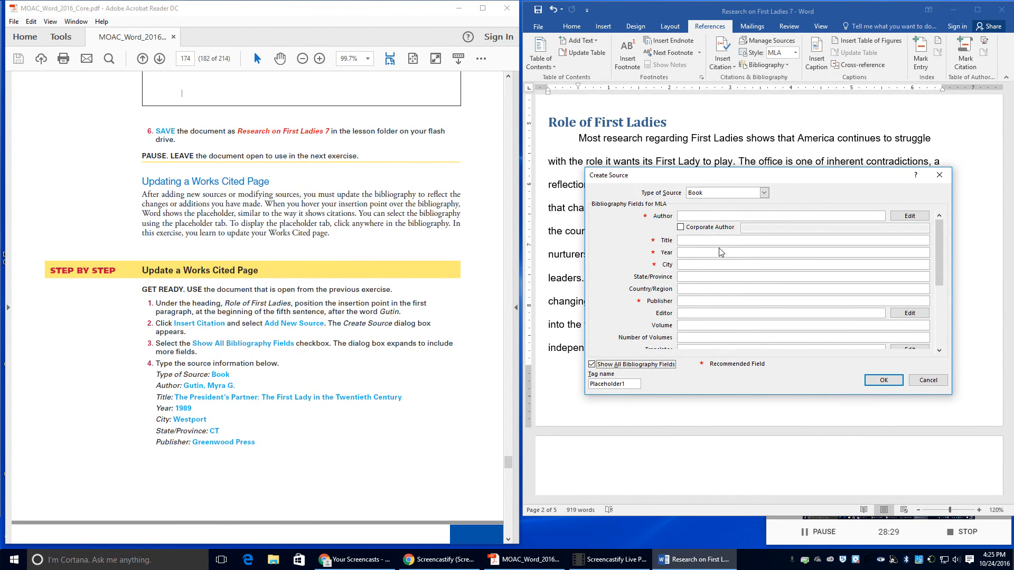
- Enter the book author's full name, surname first, in the new source as given in the exercise
{"action": "left_click", "coordinate": [721, 216]}
{"action": "type", "text": "G"}
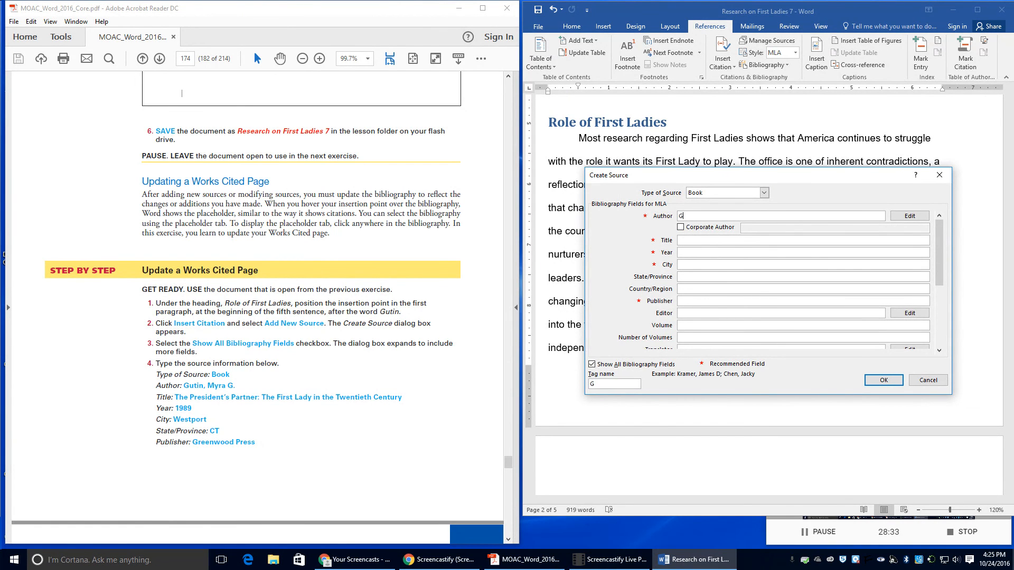
{"action": "type", "text": "utin"}
{"action": "type", "text": ", N"}
{"action": "type", "text": "M"}
{"action": "type", "text": "yra"}
{"action": "type", "text": " G"}
- Enter the source title The President's Partner: The First Lady in the Twentieth Century
{"action": "left_click", "coordinate": [700, 241]}
{"action": "type", "text": "the"}
{"action": "key", "text": "BackSpace"}
{"action": "key", "text": "BackSpace"}
{"action": "type", "text": "The President's"}
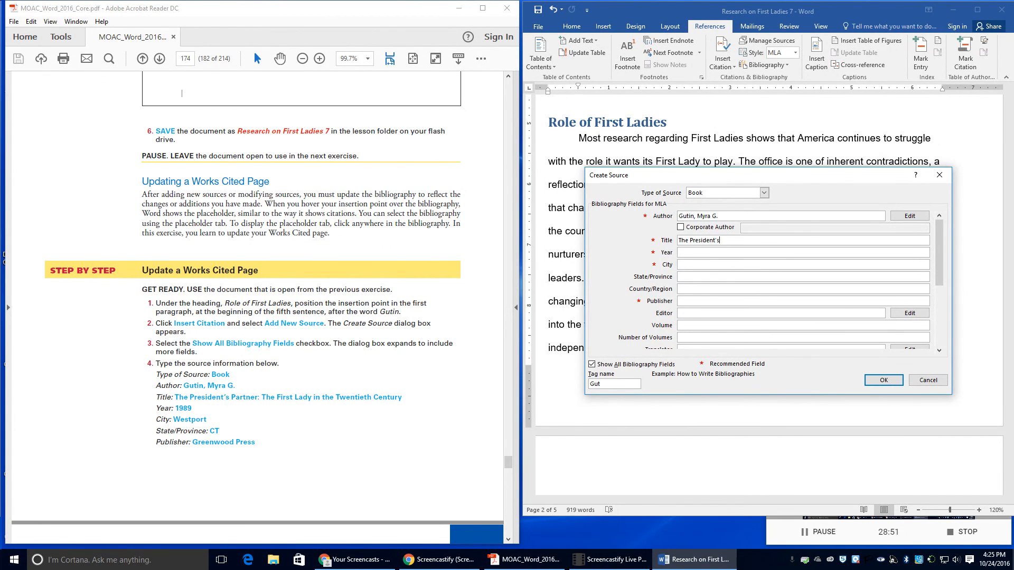
{"action": "type", "text": " Partner: The First Lady in teh"}
{"action": "key", "text": "BackSpace"}
{"action": "key", "text": "BackSpace"}
{"action": "type", "text": "he Tw"}
{"action": "type", "text": "entieth Cen"}
{"action": "type", "text": "tyr"}
{"action": "type", "text": "ur"}
{"action": "type", "text": "y"}
- Complete the source with year 1989, city Westport, state CT and publisher Greenwood Press, and insert its citation
{"action": "left_click", "coordinate": [706, 253]}
{"action": "type", "text": "1989"}
{"action": "key", "text": "Tab"}
{"action": "type", "text": "Westpor"}
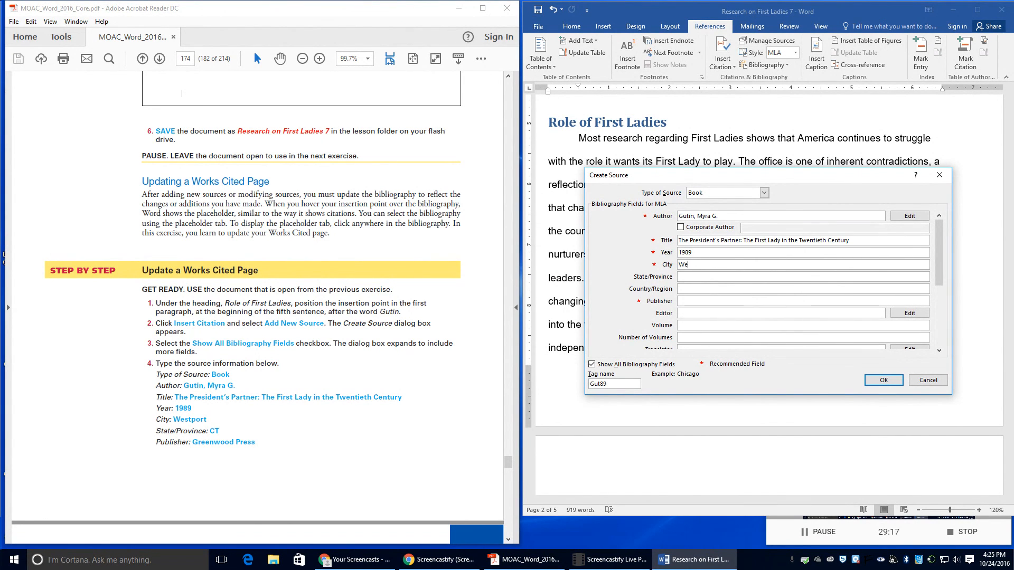
{"action": "key", "text": "Tab"}
{"action": "type", "text": "CT"}
{"action": "key", "text": "Tab"}
{"action": "key", "text": "Tab"}
{"action": "type", "text": "Greenwood Press"}
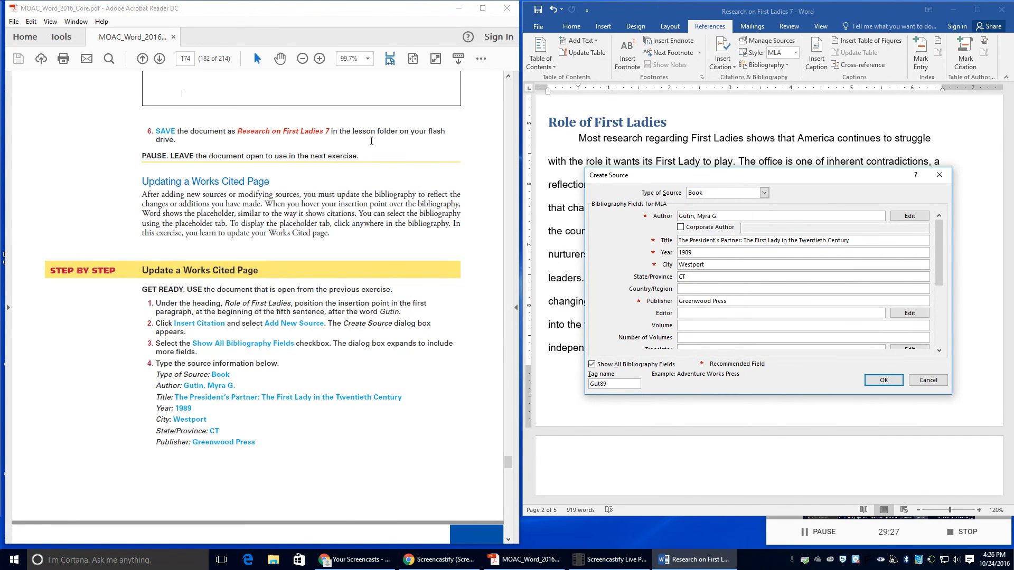
{"action": "scroll", "coordinate": [377, 274], "scroll_direction": "down", "scroll_amount": 5}
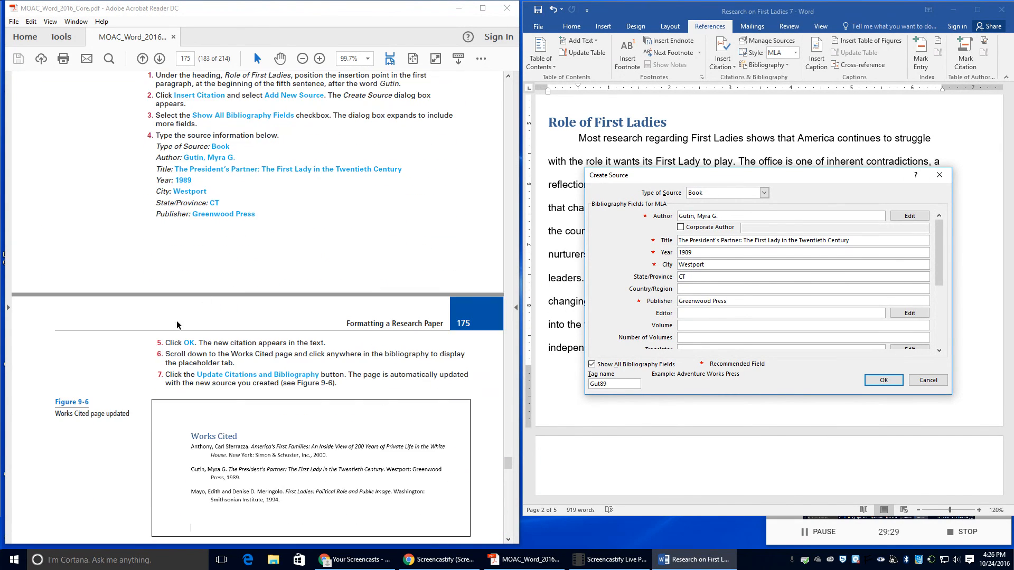
{"action": "left_click", "coordinate": [882, 380]}
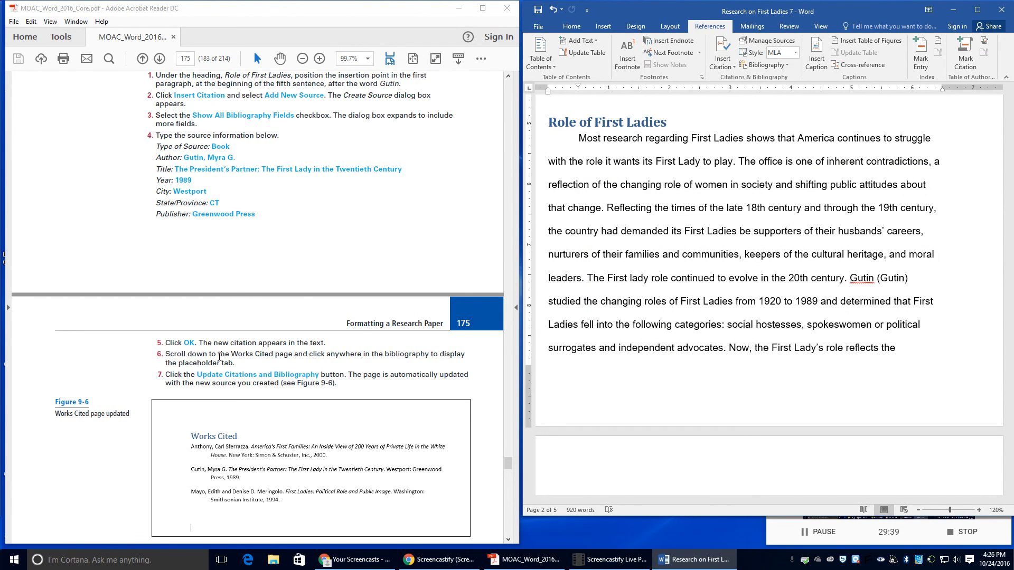
- Update the citations and bibliography on the Works Cited page at the end of the document
{"action": "scroll", "coordinate": [696, 353], "scroll_direction": "down", "scroll_amount": 15}
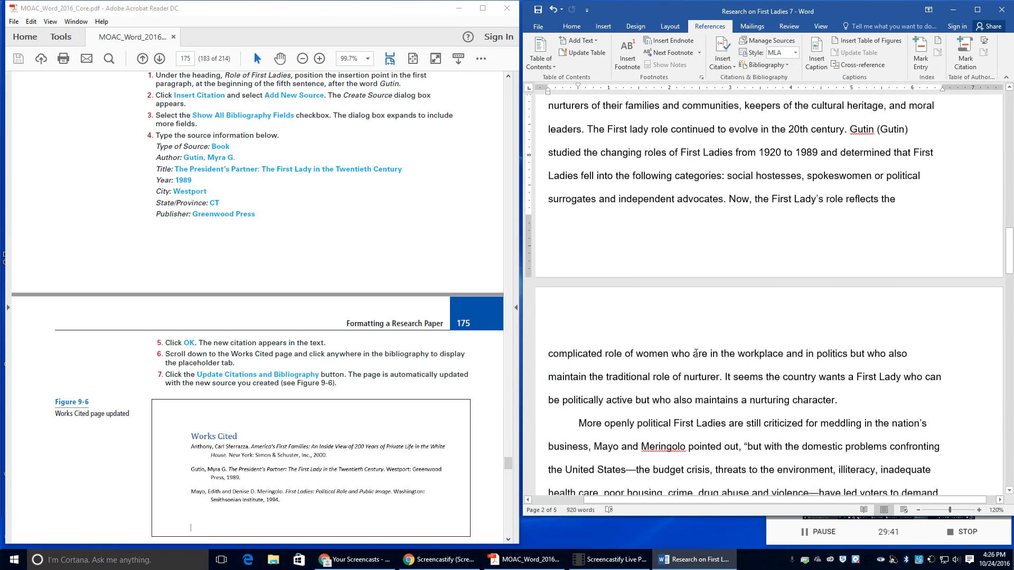
{"action": "scroll", "coordinate": [697, 353], "scroll_direction": "down", "scroll_amount": 10}
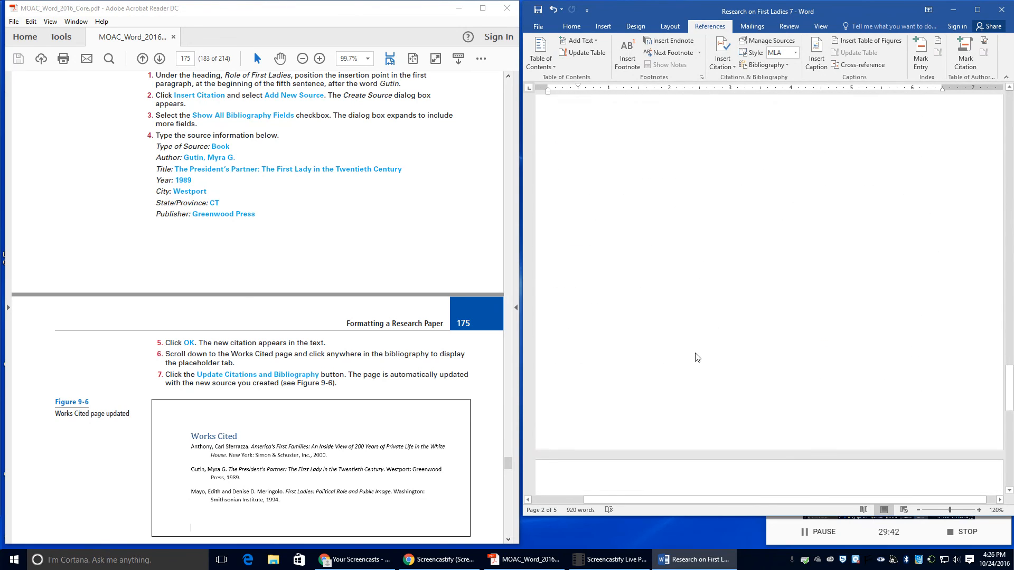
{"action": "scroll", "coordinate": [696, 352], "scroll_direction": "up", "scroll_amount": 3}
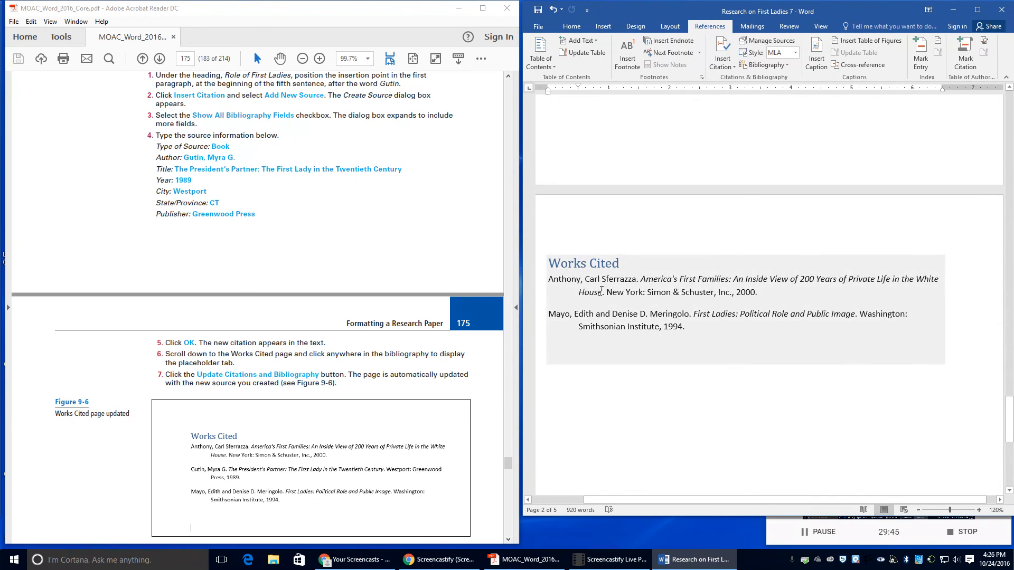
{"action": "left_click", "coordinate": [667, 336]}
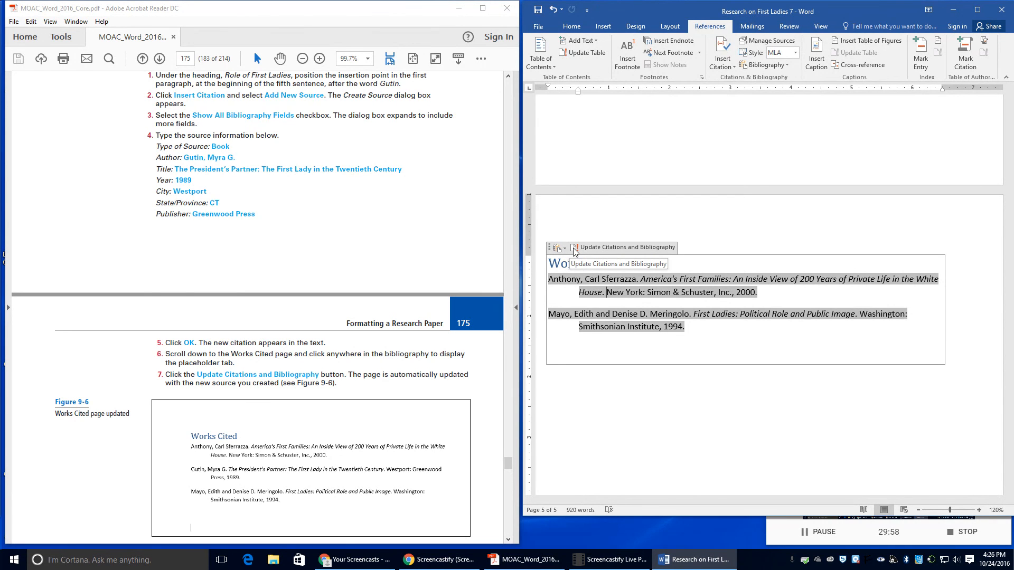
{"action": "left_click", "coordinate": [549, 248]}
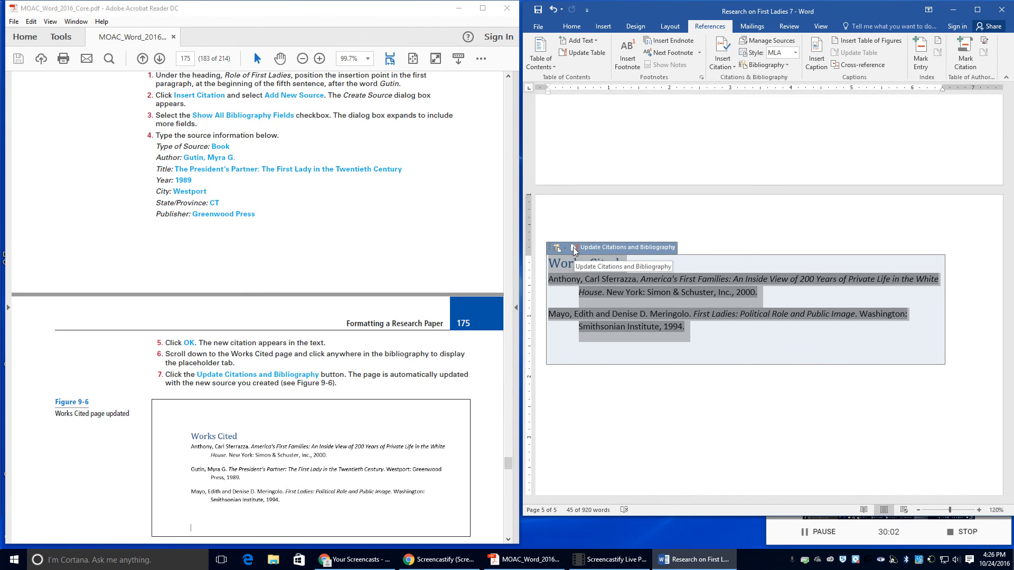
{"action": "left_click", "coordinate": [573, 247]}
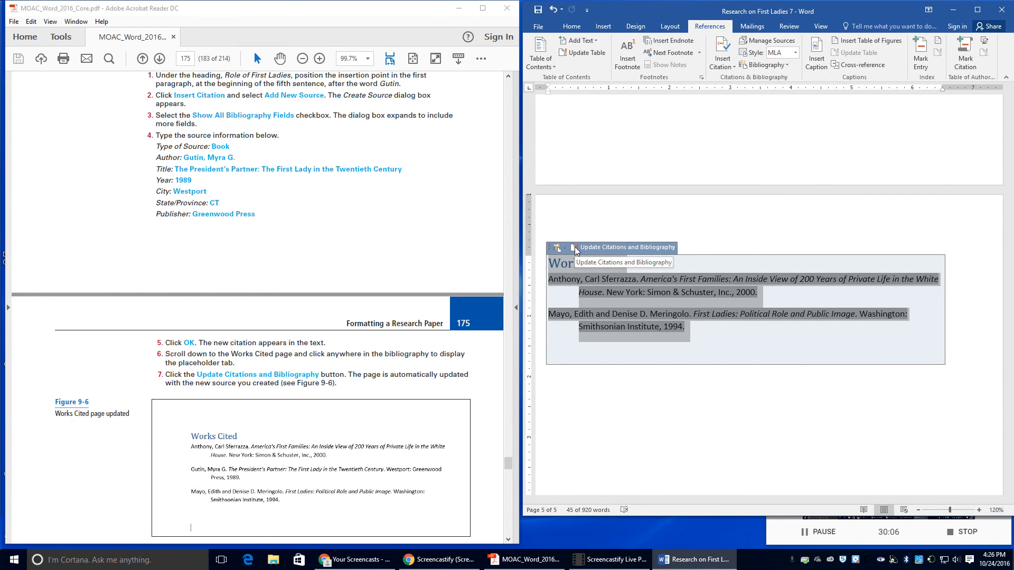
{"action": "left_click", "coordinate": [574, 247]}
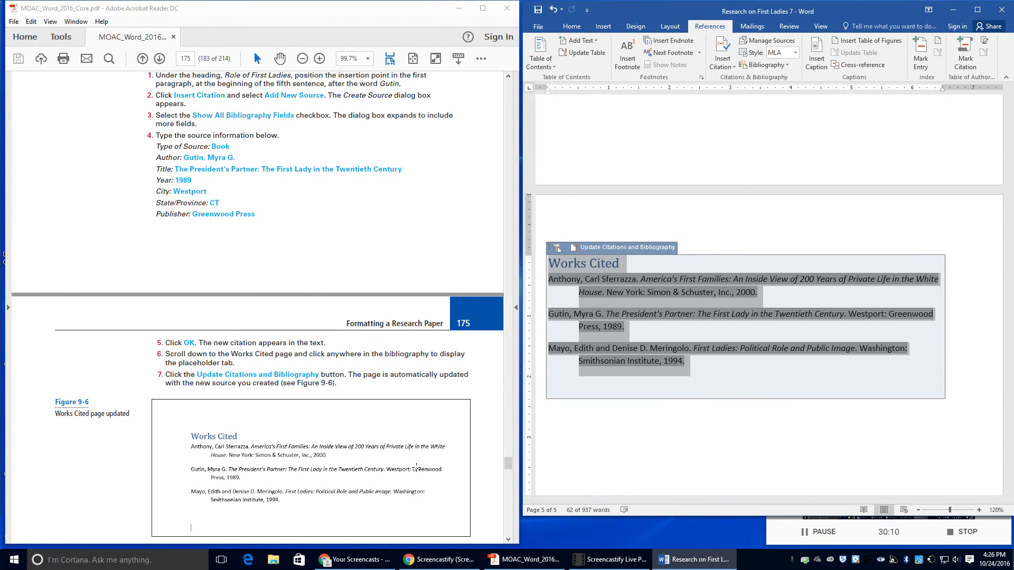
- Save the document in the Lesson 9 folder under the name Research on First Ladies 8
{"action": "scroll", "coordinate": [310, 472], "scroll_direction": "down", "scroll_amount": 3}
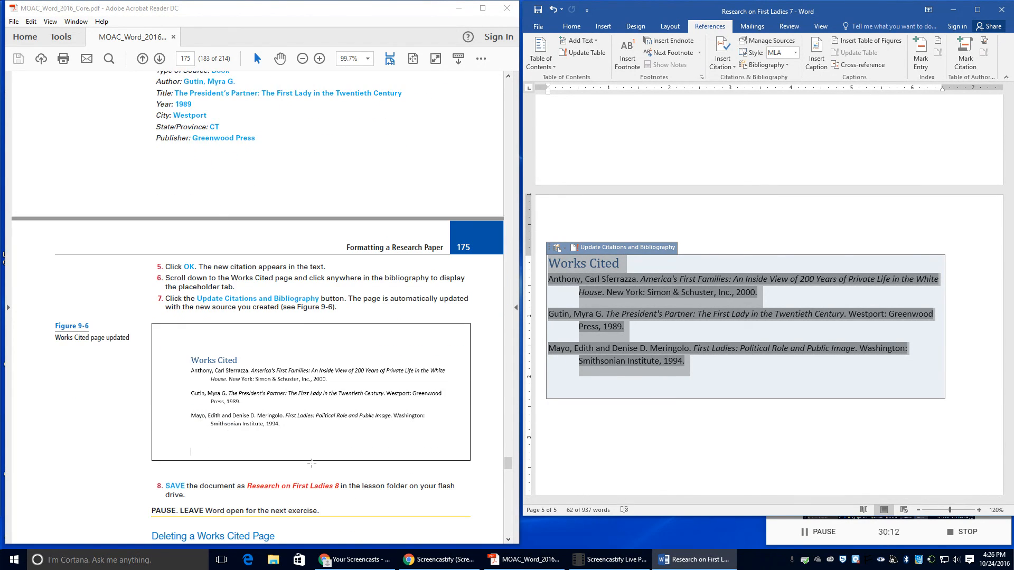
{"action": "scroll", "coordinate": [311, 465], "scroll_direction": "down", "scroll_amount": 1}
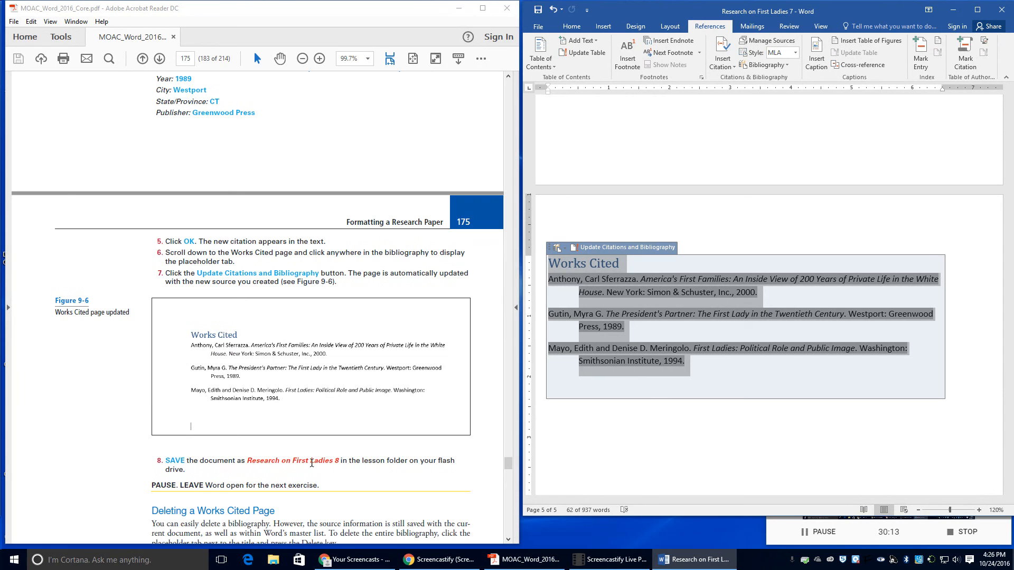
{"action": "left_click", "coordinate": [538, 26]}
{"action": "left_click", "coordinate": [561, 132]}
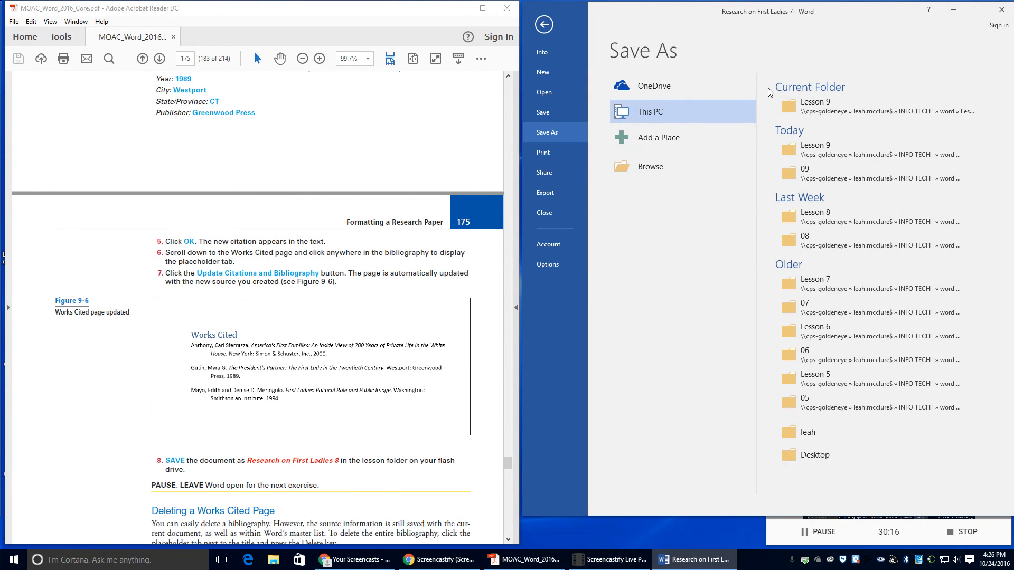
{"action": "left_click", "coordinate": [817, 110]}
{"action": "left_click", "coordinate": [682, 218]}
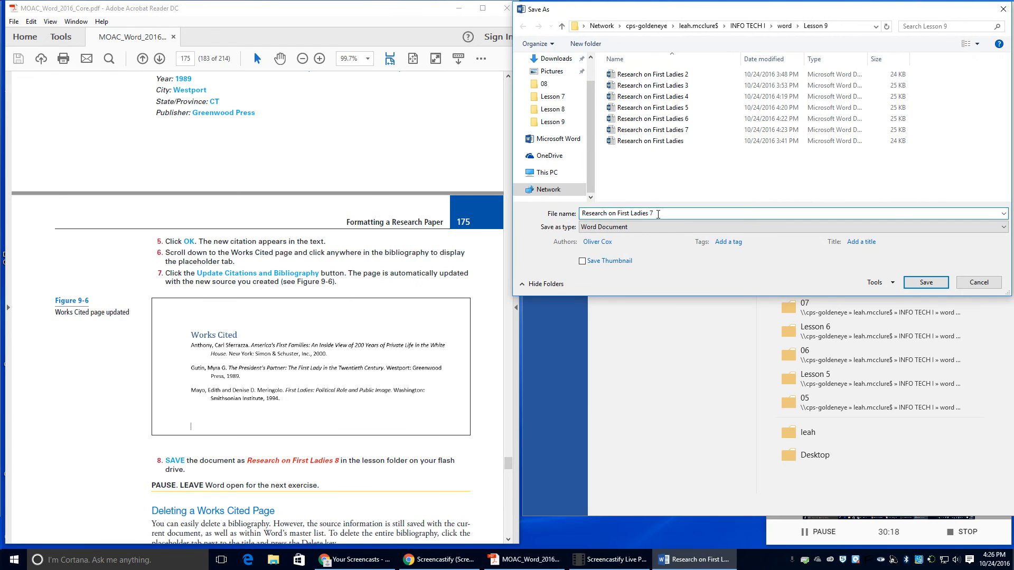
{"action": "key", "text": "BackSpace"}
{"action": "type", "text": "8"}
{"action": "left_click", "coordinate": [926, 283]}
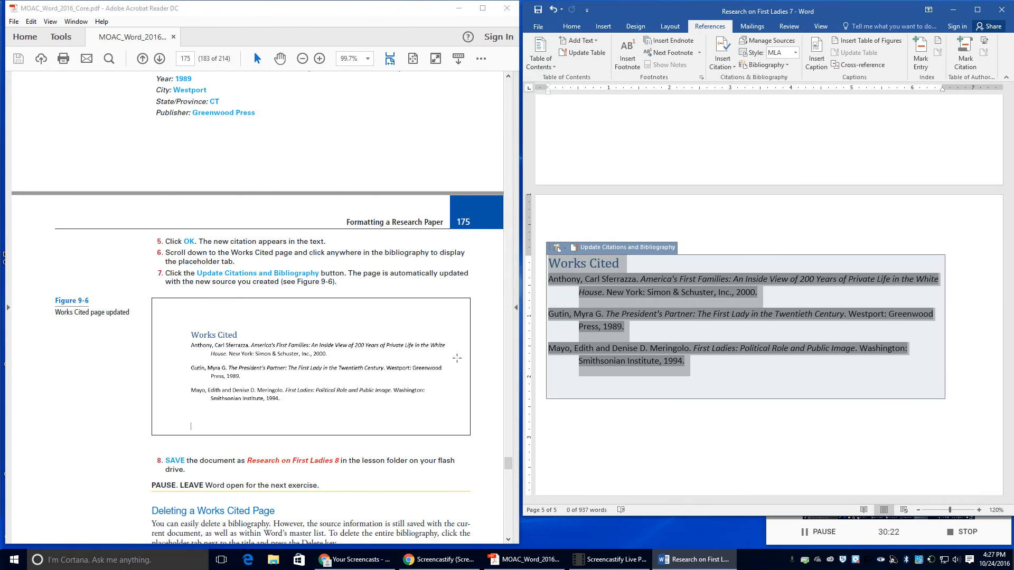
- Delete the entire Works Cited bibliography on the last page, and undo the deletion
{"action": "scroll", "coordinate": [230, 420], "scroll_direction": "down", "scroll_amount": 3}
{"action": "scroll", "coordinate": [230, 420], "scroll_direction": "down", "scroll_amount": 2}
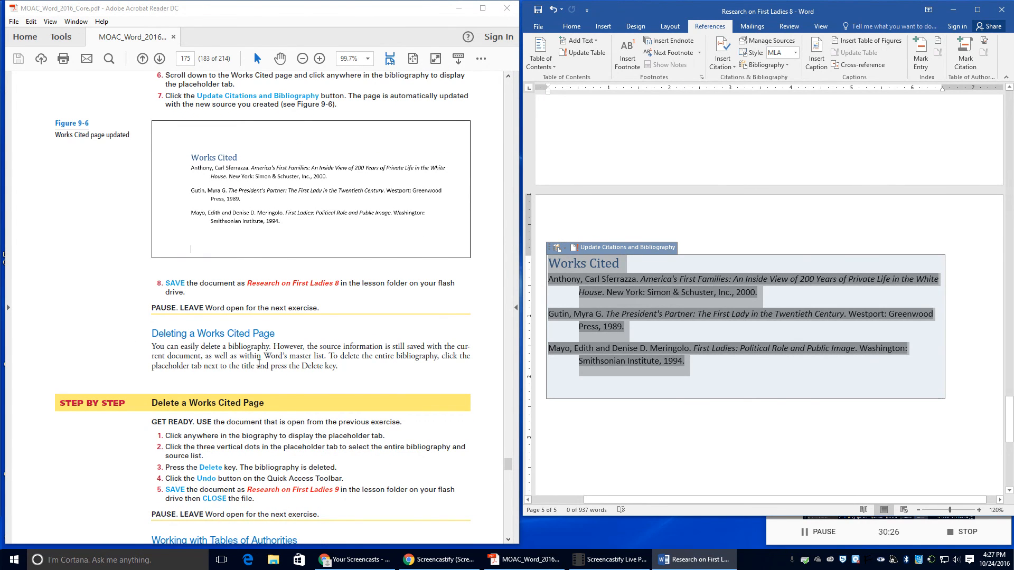
{"action": "scroll", "coordinate": [233, 377], "scroll_direction": "down", "scroll_amount": 1}
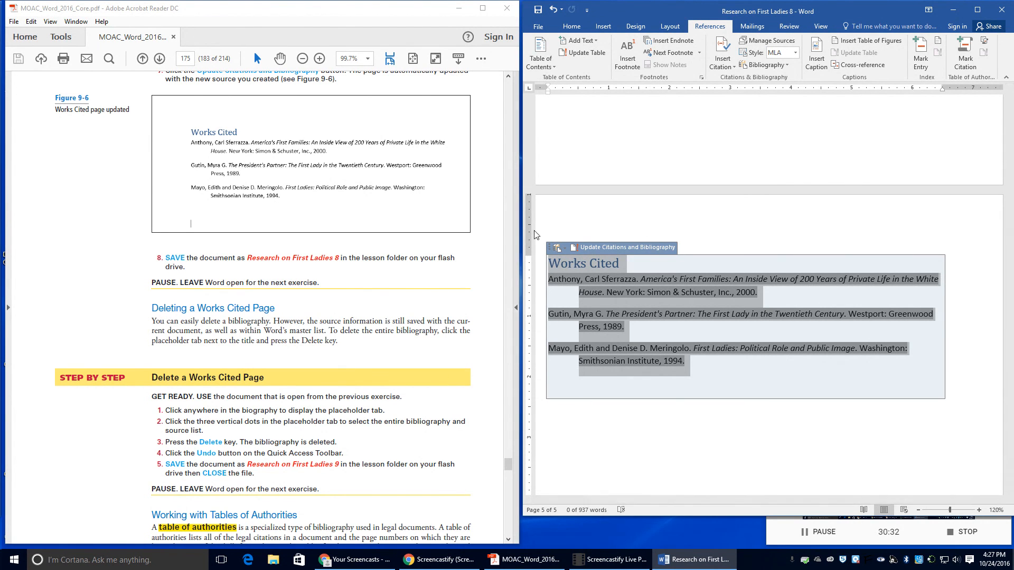
{"action": "left_click", "coordinate": [644, 211]}
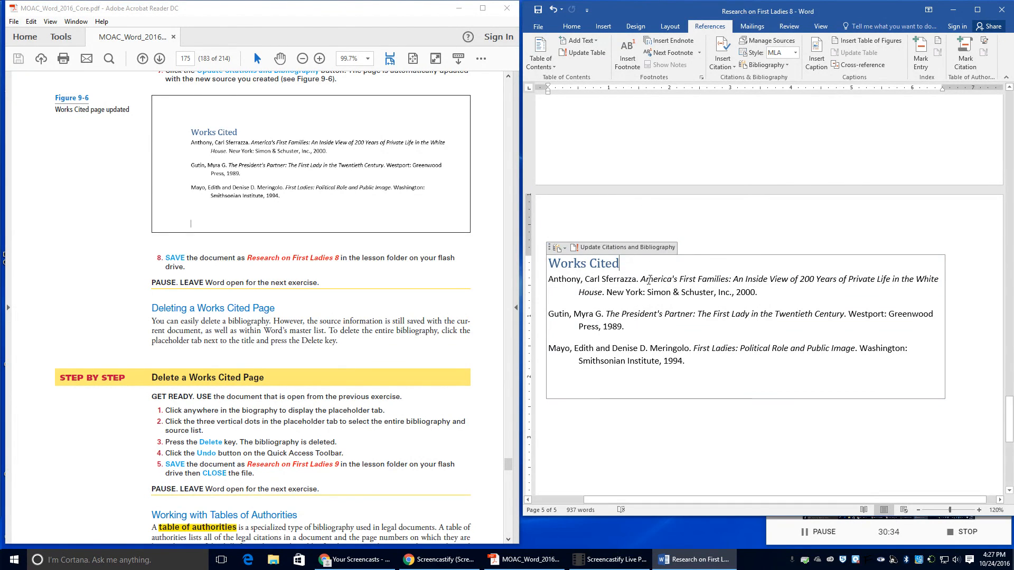
{"action": "left_click", "coordinate": [550, 247]}
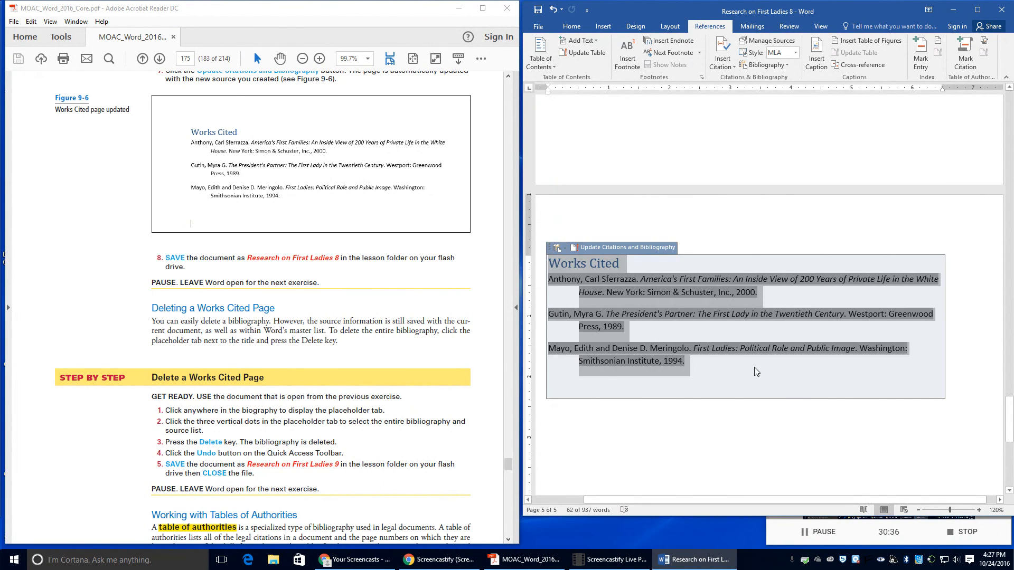
{"action": "left_click", "coordinate": [784, 456]}
{"action": "left_click", "coordinate": [784, 456]}
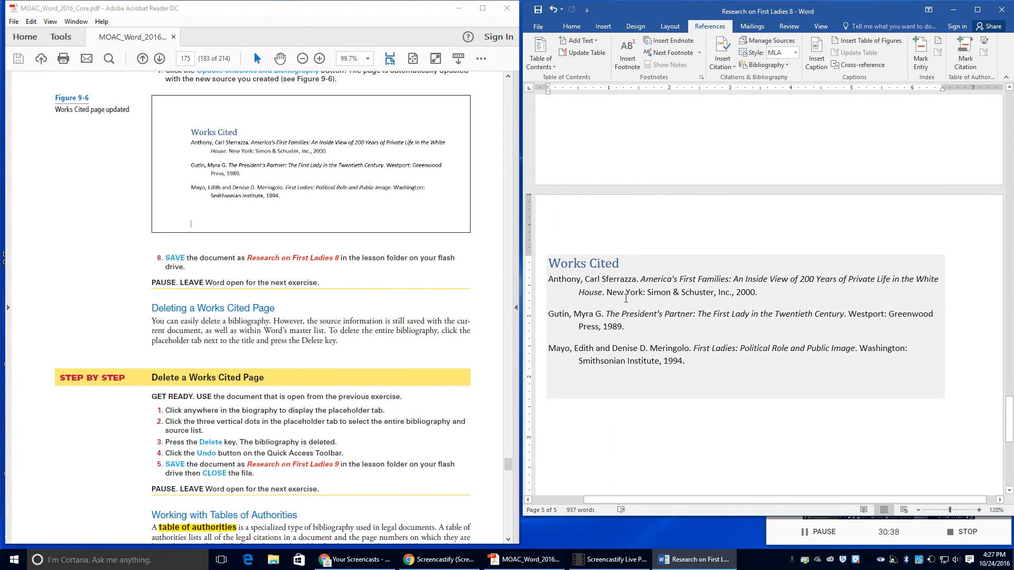
{"action": "left_click", "coordinate": [626, 298]}
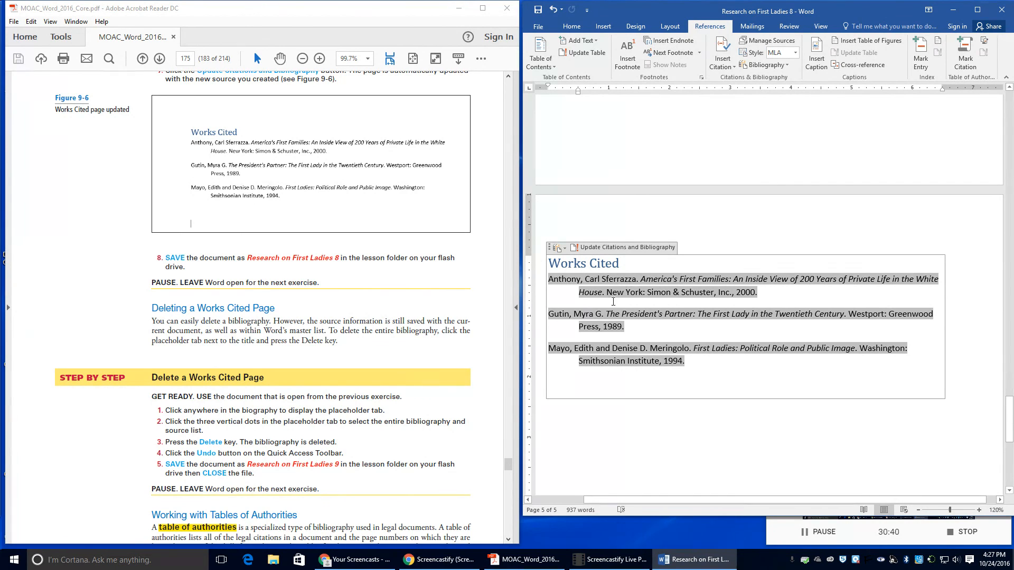
{"action": "left_click", "coordinate": [550, 247]}
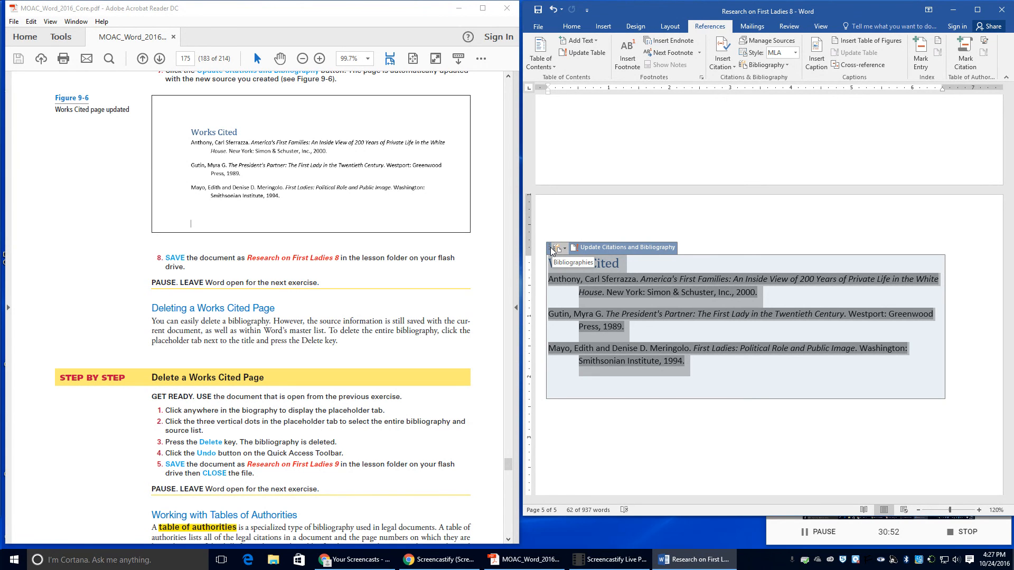
{"action": "key", "text": "Delete"}
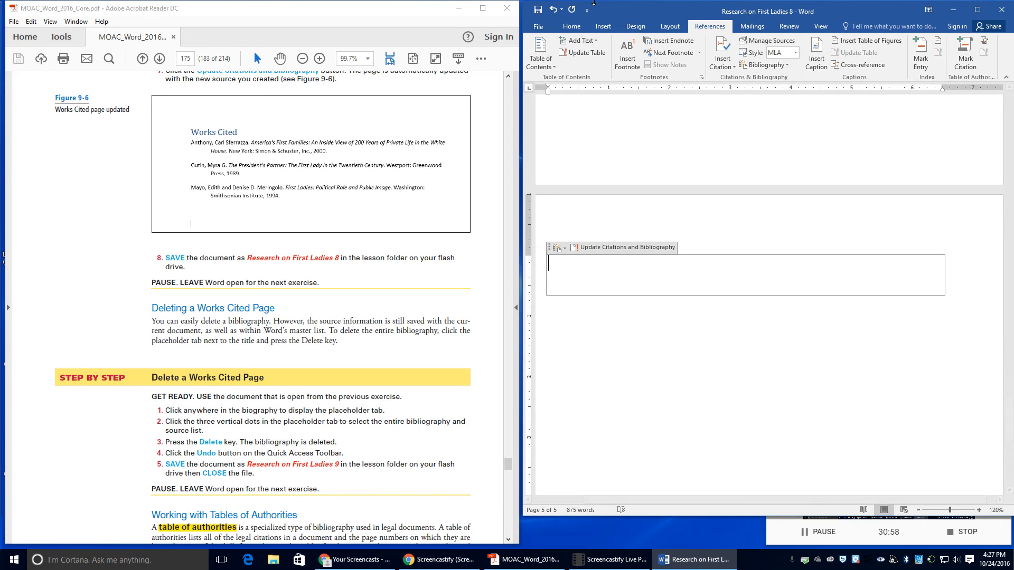
{"action": "left_click", "coordinate": [553, 9]}
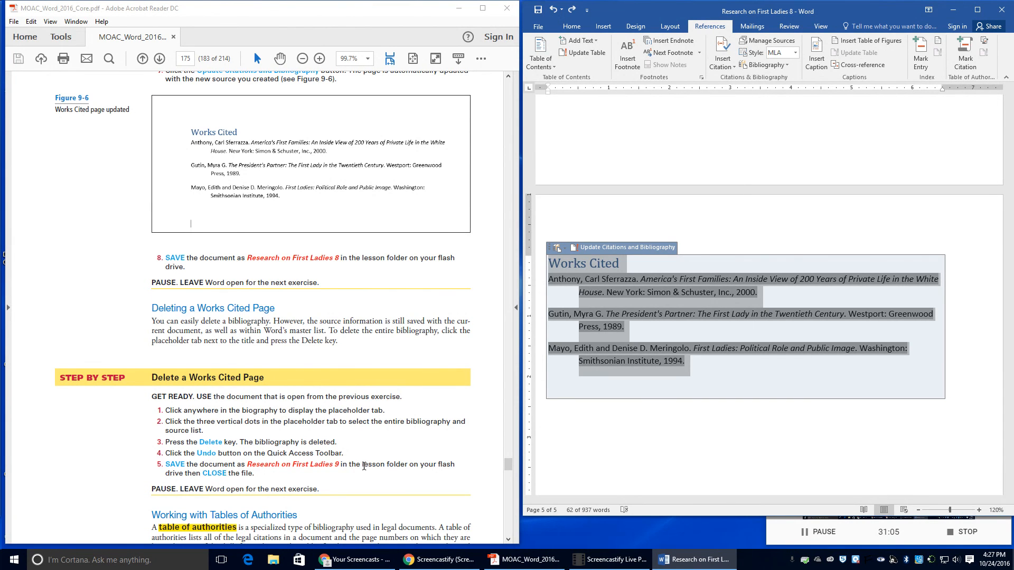
- Save the document in the Lesson 9 folder under the name Research on First Ladies 9
{"action": "left_click", "coordinate": [538, 26]}
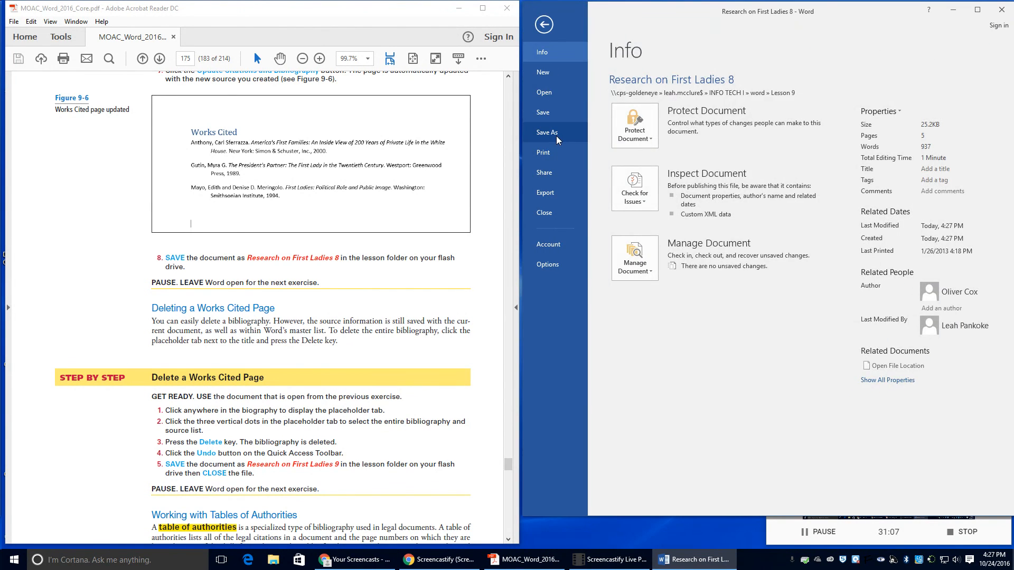
{"action": "left_click", "coordinate": [556, 133]}
{"action": "left_click", "coordinate": [812, 100]}
{"action": "left_click", "coordinate": [664, 214]}
{"action": "key", "text": "BackSpace"}
{"action": "type", "text": "9"}
{"action": "left_click", "coordinate": [935, 288]}
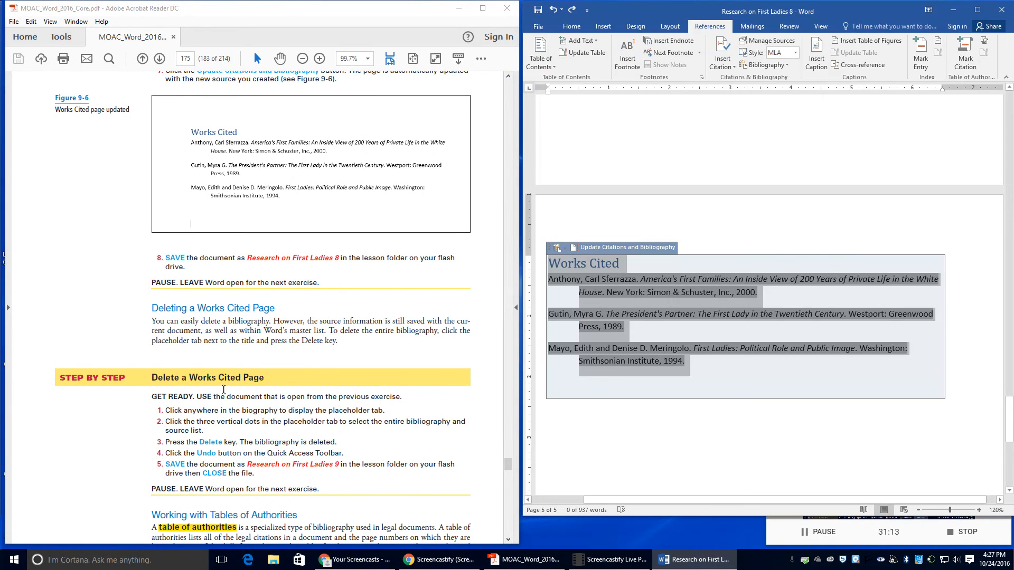
- Read on in the textbook PDF through Working with Tables of Authorities towards the Inserting Footnotes and Endnotes section
{"action": "scroll", "coordinate": [221, 395], "scroll_direction": "down", "scroll_amount": 5}
{"action": "scroll", "coordinate": [221, 395], "scroll_direction": "down", "scroll_amount": 5}
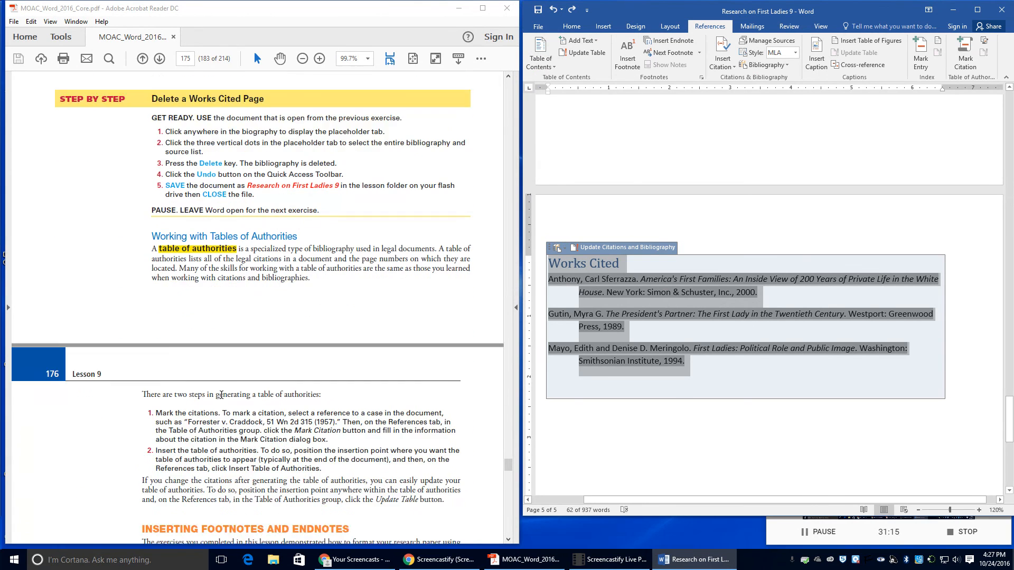